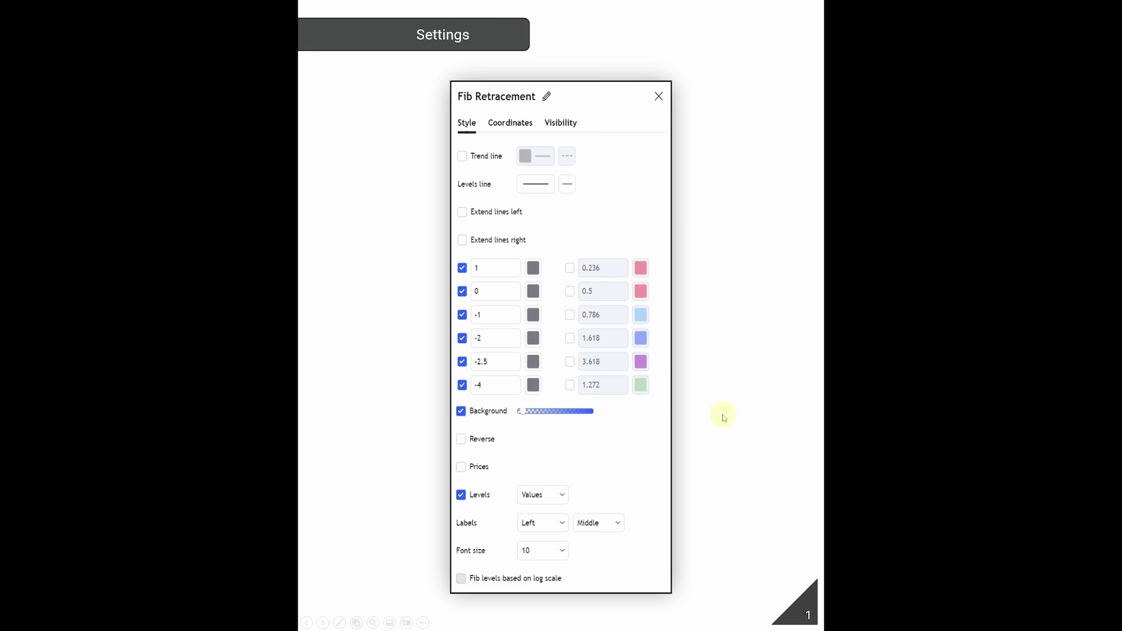
pyautogui.click(653, 383)
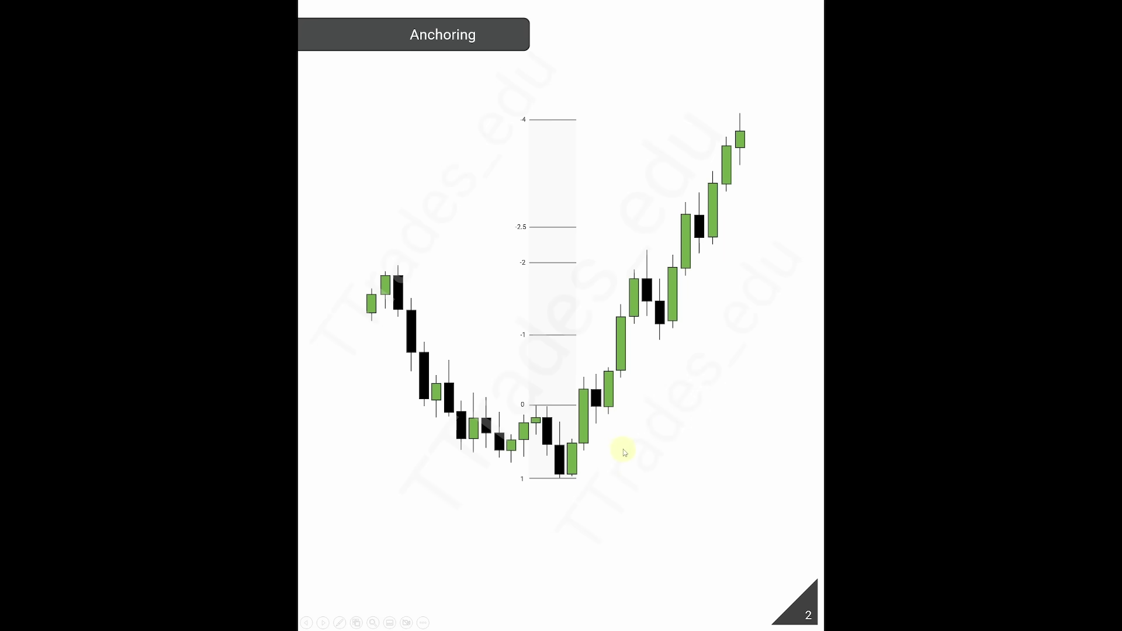
pyautogui.press('Right')
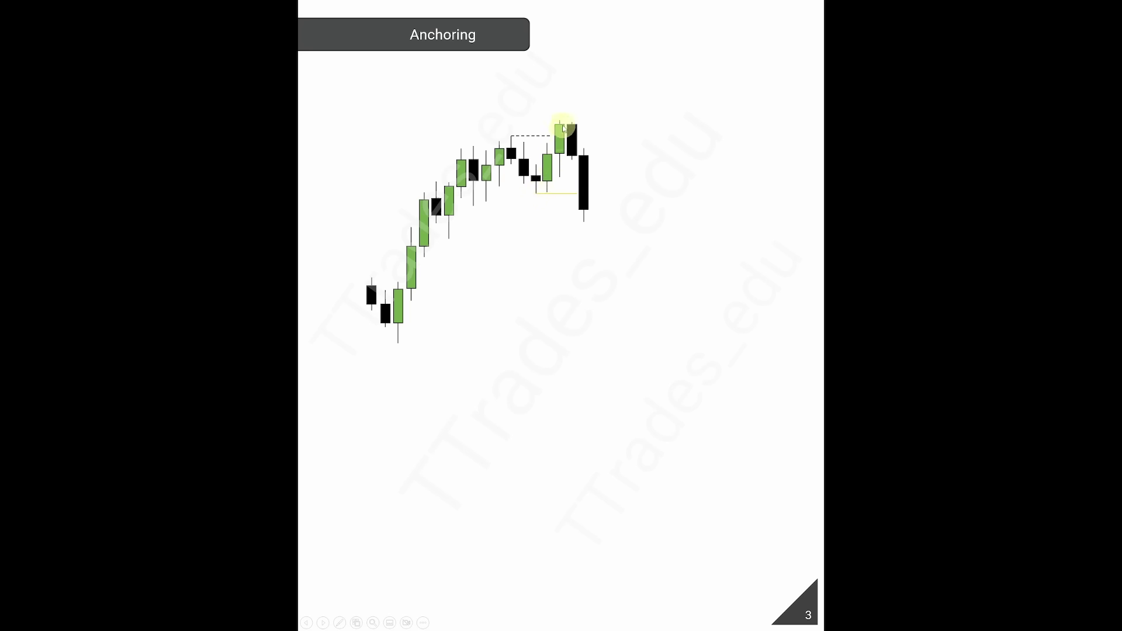
pyautogui.click(544, 136)
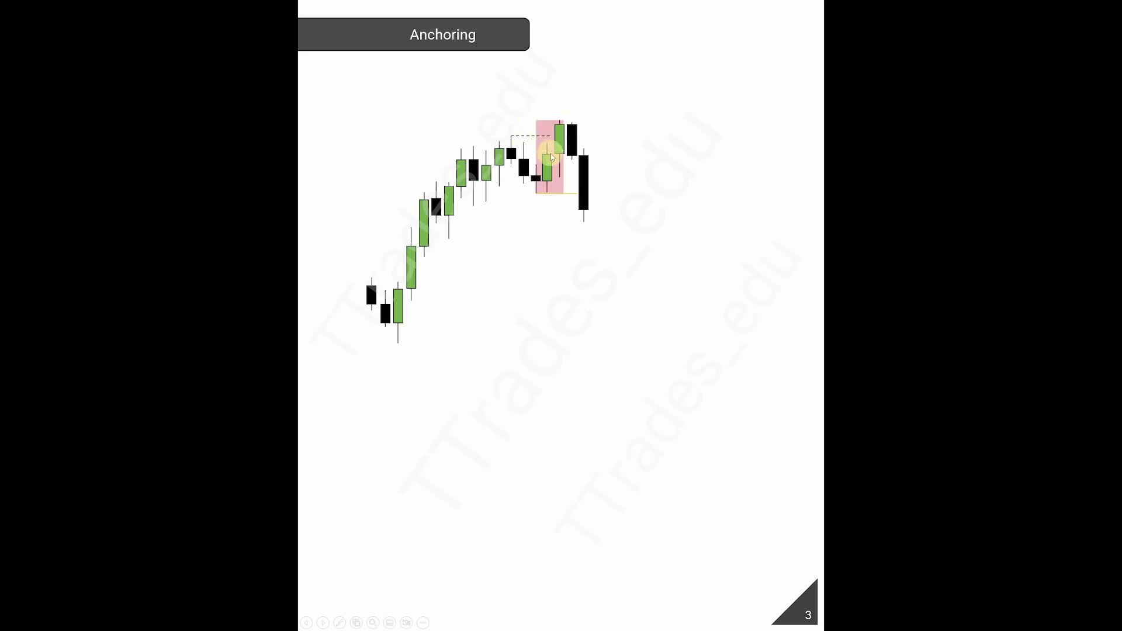
pyautogui.click(546, 193)
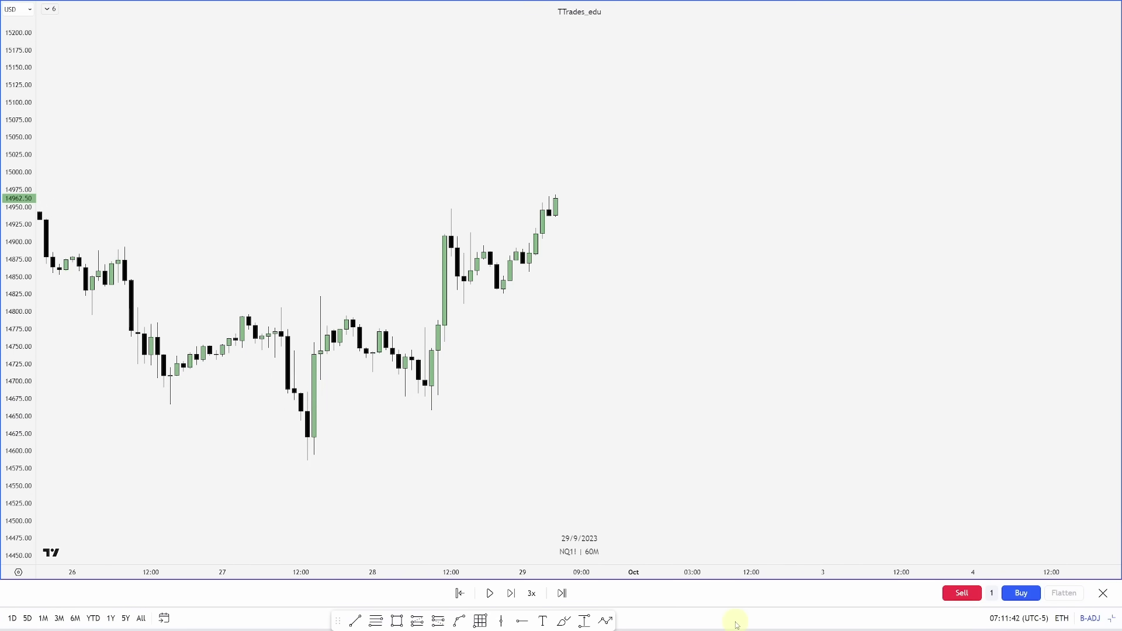
# - Advance the hourly NQ replay candle by candle through the 29 September high and the drop that follows it
pyautogui.hotkey('shift', 'Right')
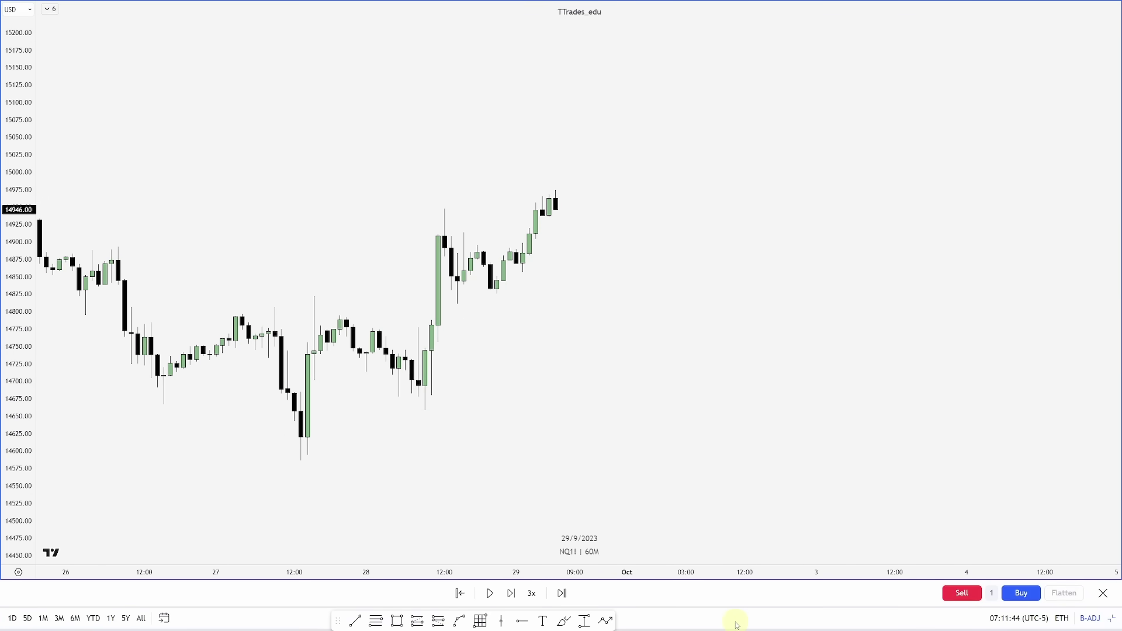
pyautogui.hotkey('shift', 'Right')
pyautogui.hotkey('shift', 'Right')
pyautogui.hotkey('shift', 'Right')
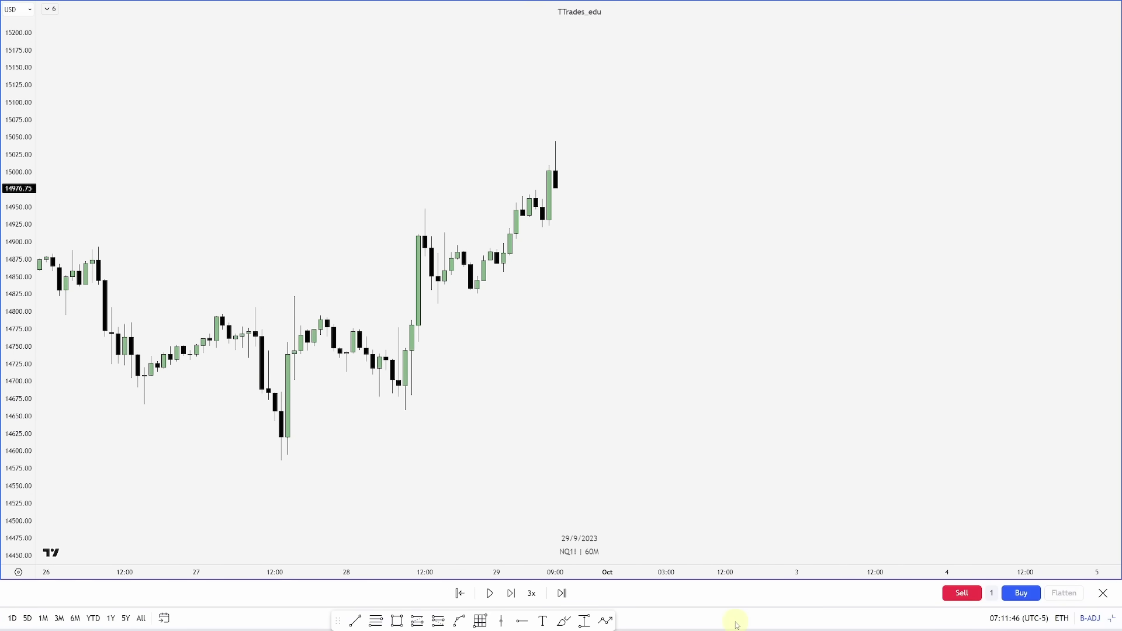
pyautogui.hotkey('shift', 'Right')
pyautogui.hotkey('shift', 'Right')
pyautogui.hotkey('shift', 'Right')
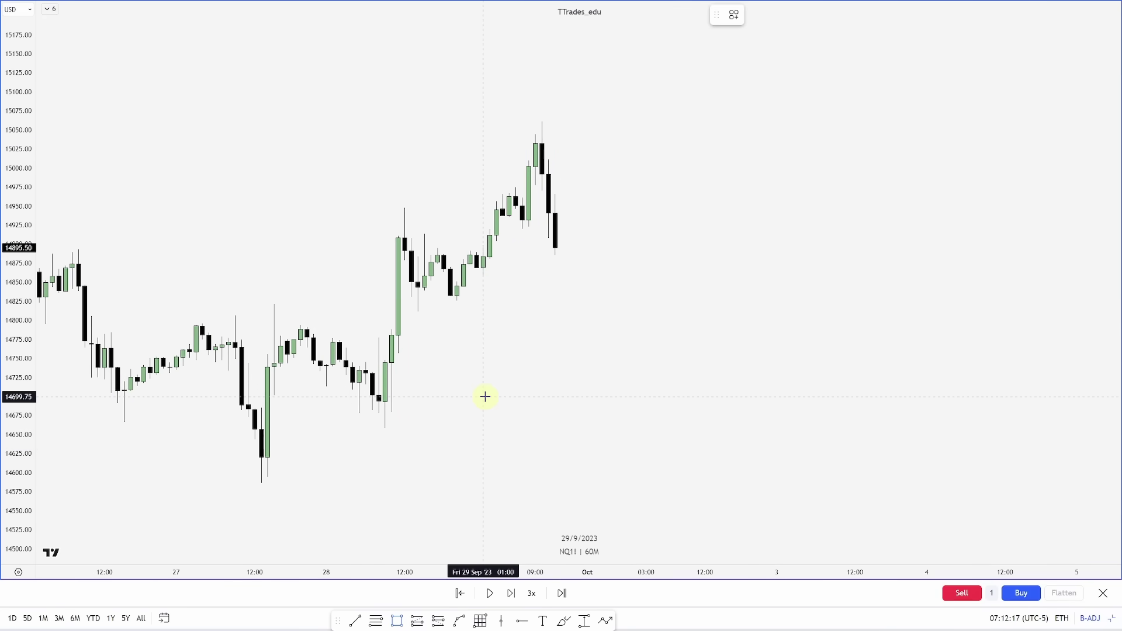
# - Mark the final up-leg of 29 September with a rectangle and draw a Fib retracement from its high at 15060.75 to its low at 14920.25
pyautogui.click(522, 229)
pyautogui.click(542, 122)
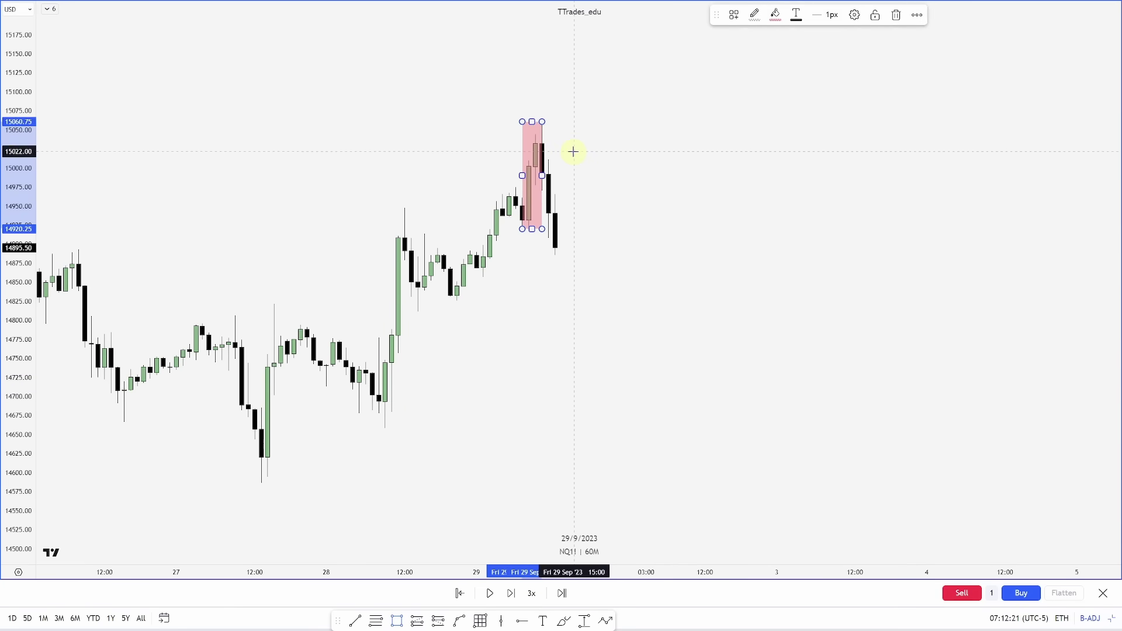
pyautogui.click(375, 620)
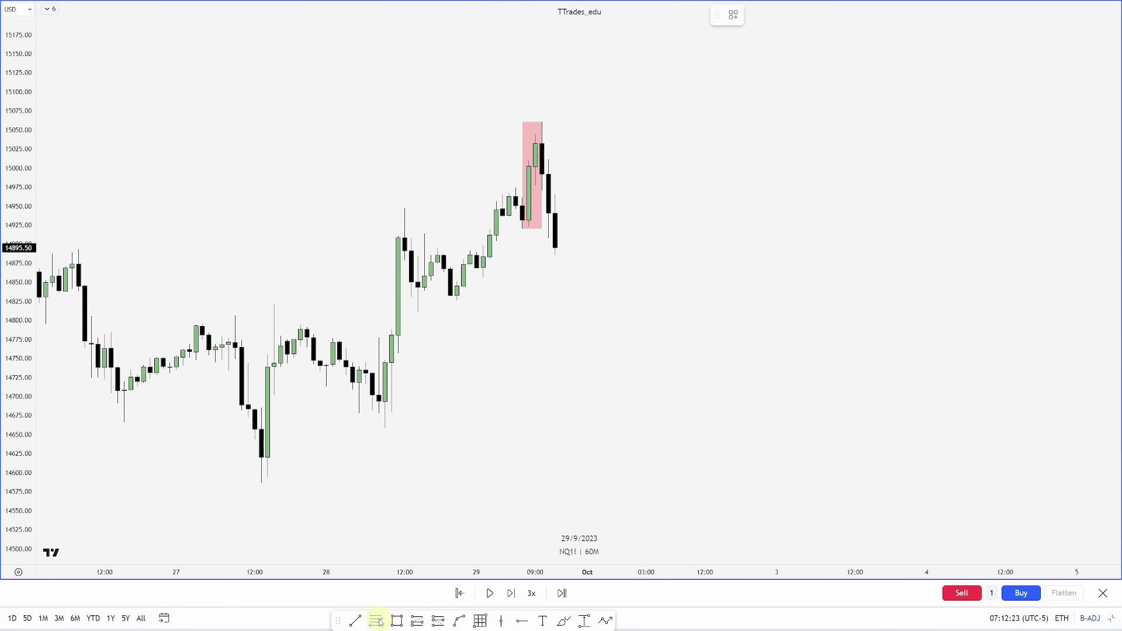
pyautogui.click(542, 121)
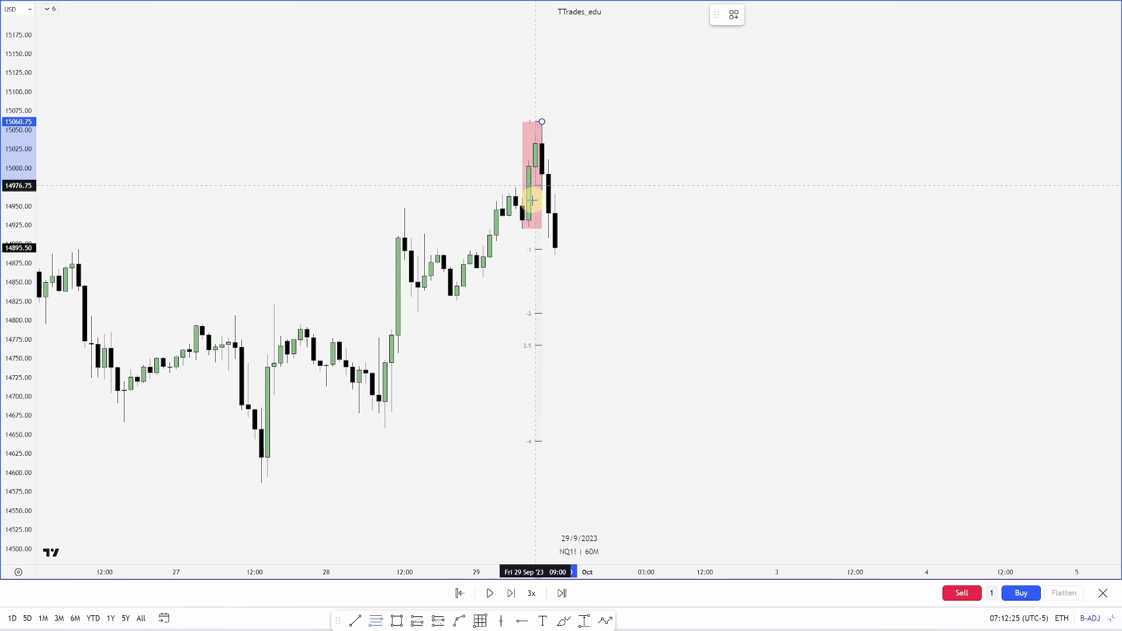
pyautogui.click(524, 229)
pyautogui.moveTo(586, 509); pyautogui.dragTo(594, 411)
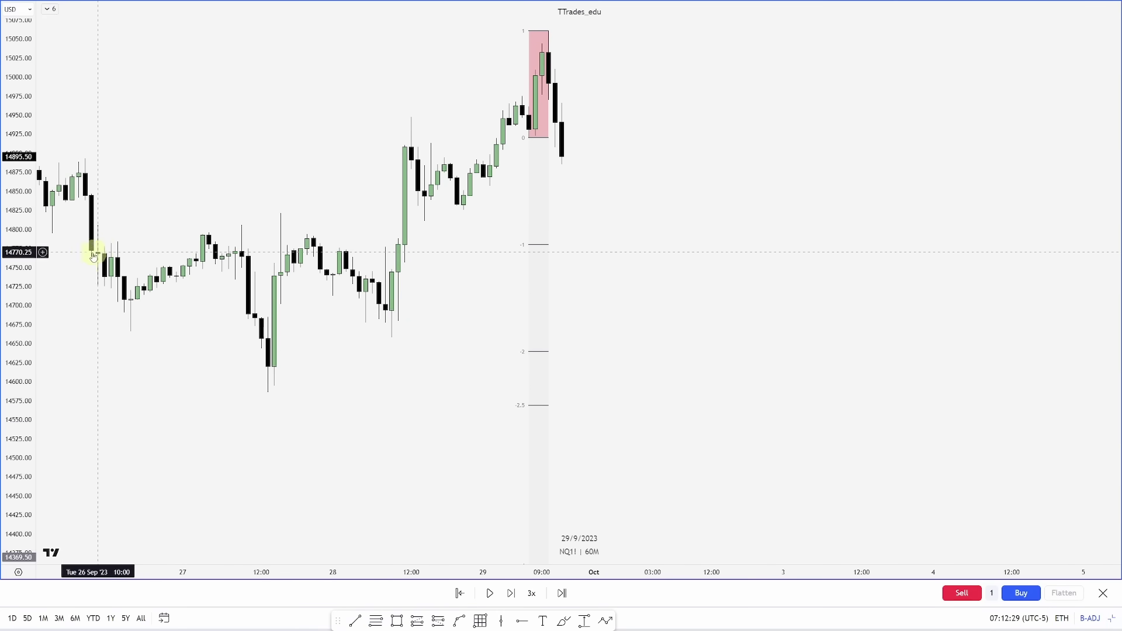
pyautogui.moveTo(12, 257); pyautogui.dragTo(17, 317)
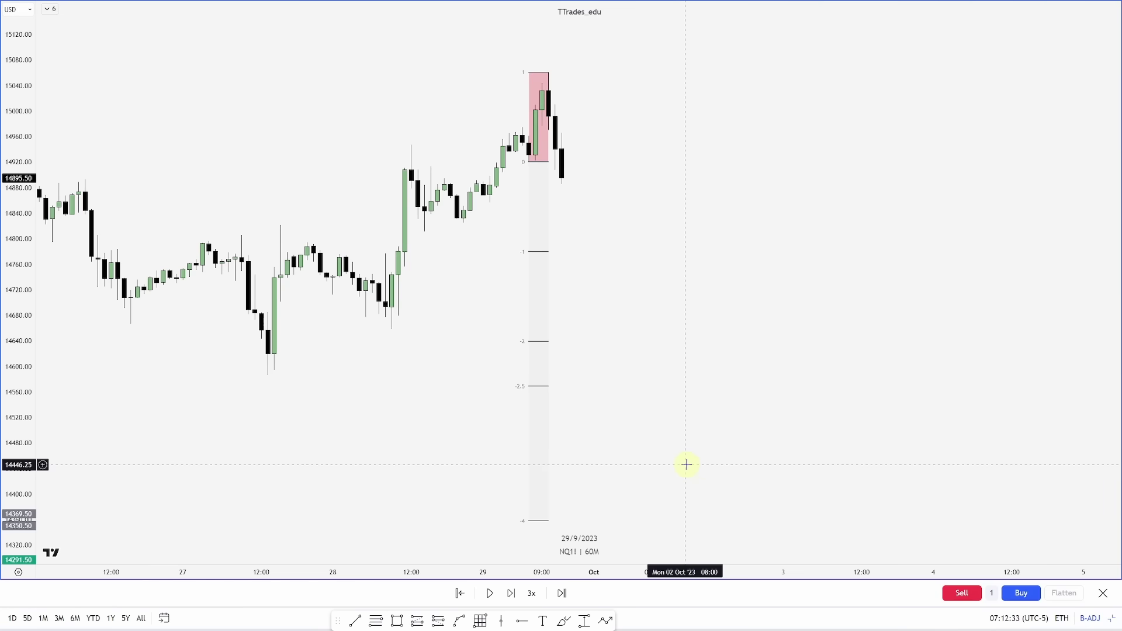
pyautogui.moveTo(686, 463); pyautogui.dragTo(669, 463)
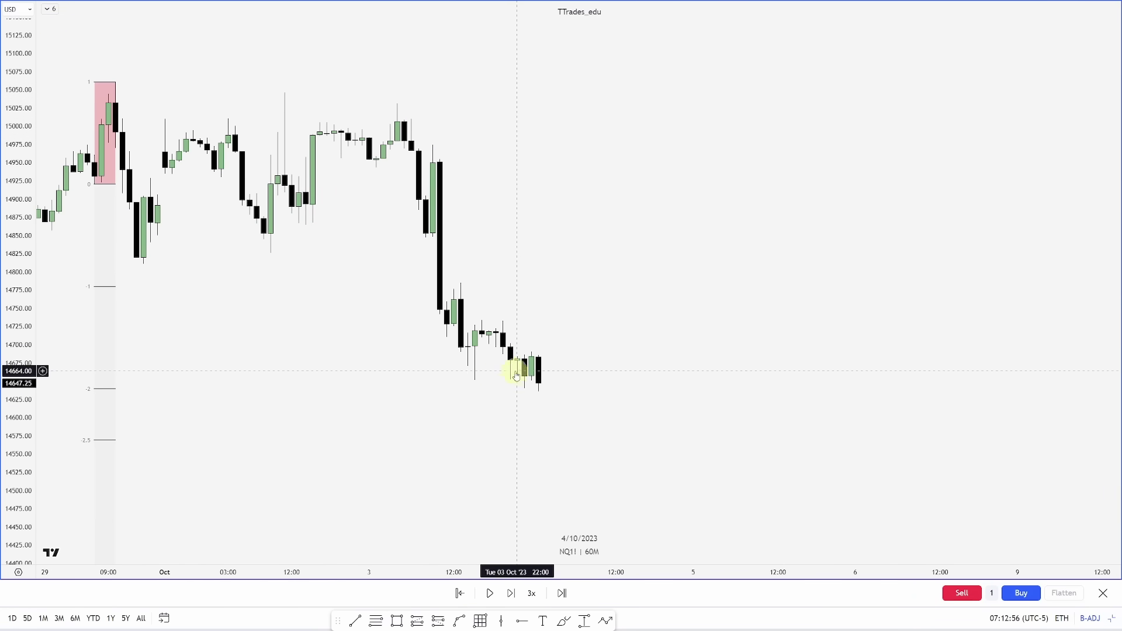
# - Advance the replay candle by candle through the 4 October low and the bounce from it
pyautogui.hotkey('shift', 'Right')
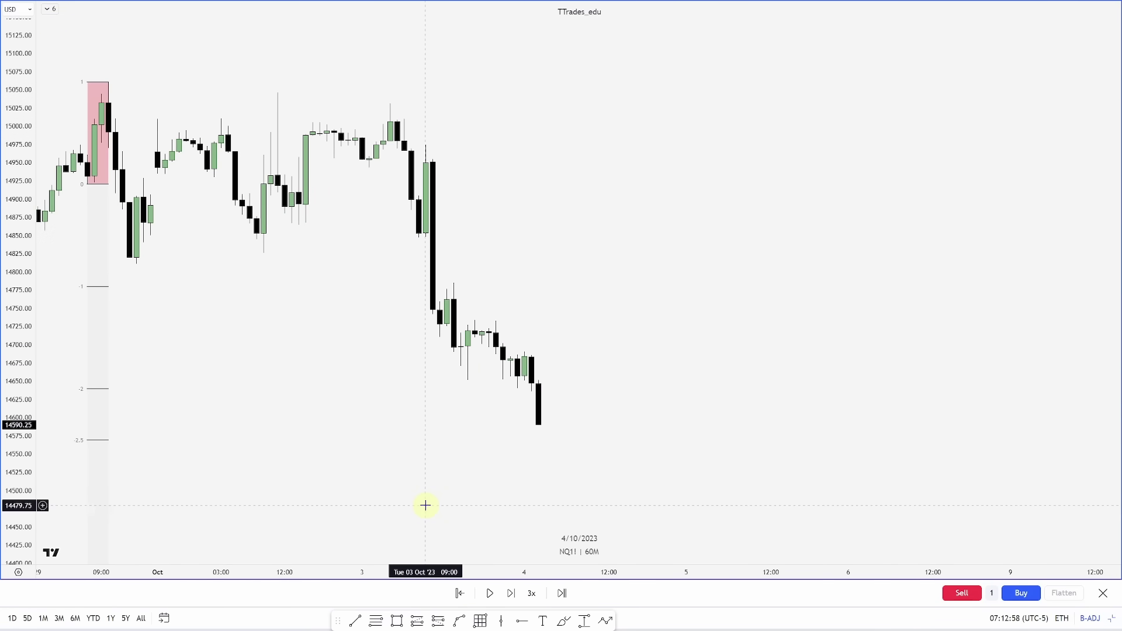
pyautogui.hotkey('shift', 'Right')
pyautogui.hotkey('shift', 'Right')
pyautogui.hotkey('shift', 'Right')
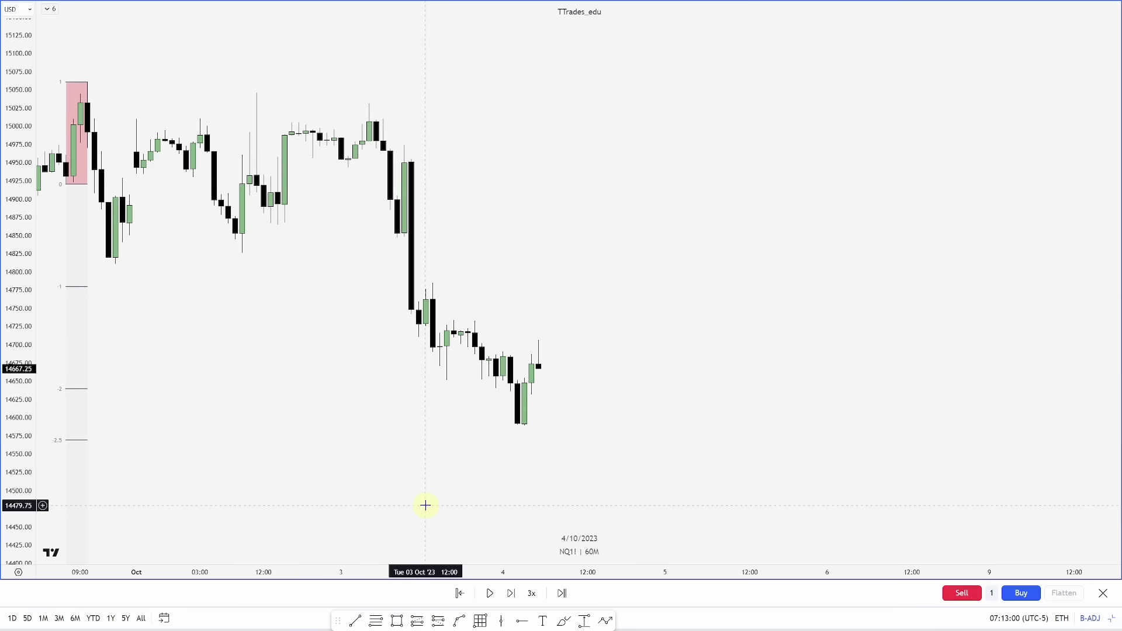
pyautogui.hotkey('shift', 'Right')
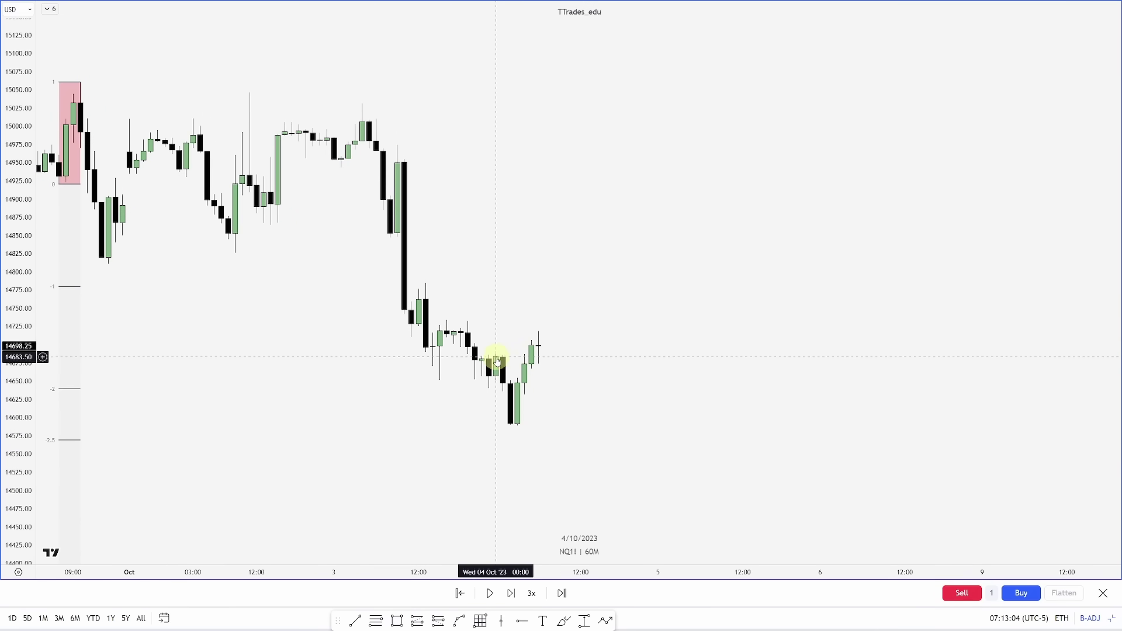
# - Mark the last down-leg of 4 October with a rectangle and draw a Fib retracement from its low at 14589.00 to its high at 14690.75
pyautogui.click(396, 621)
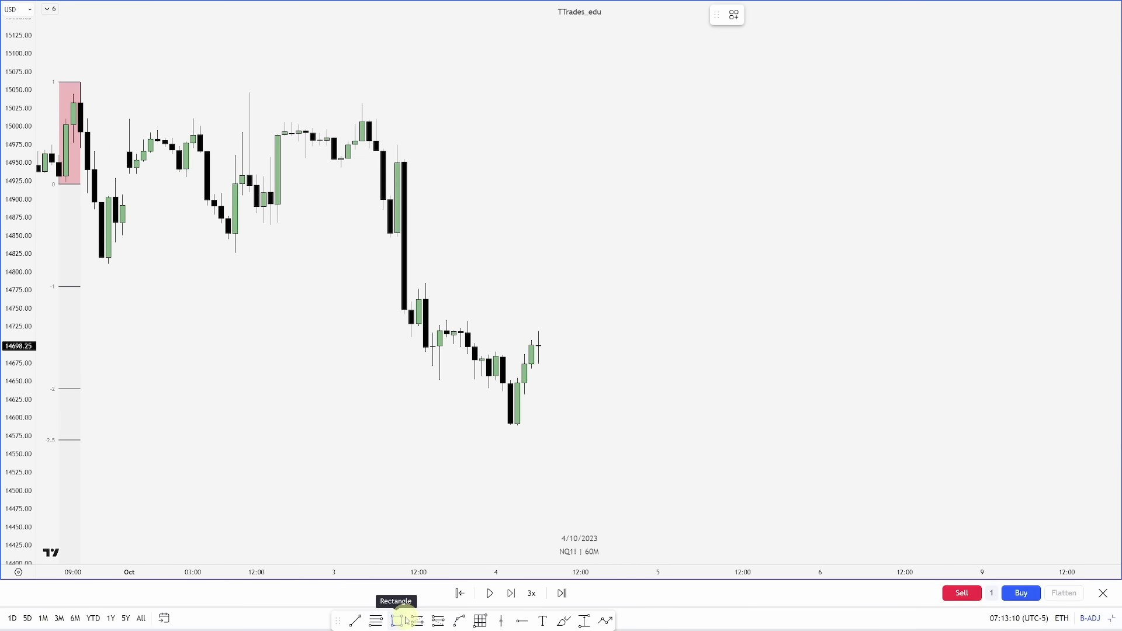
pyautogui.moveTo(495, 350); pyautogui.dragTo(512, 430)
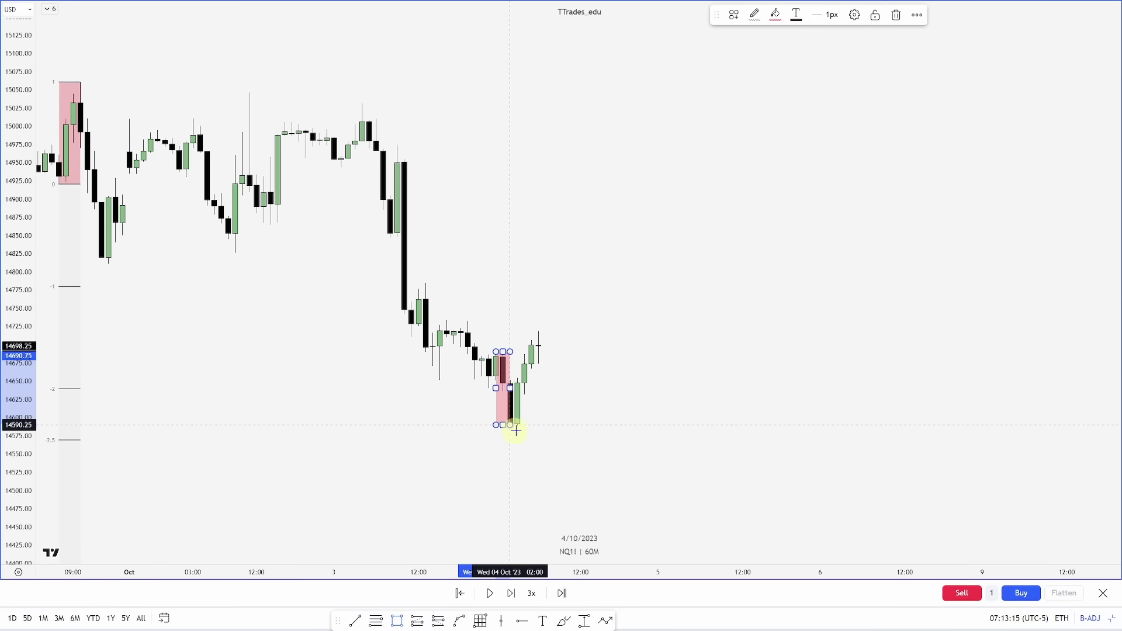
pyautogui.click(563, 443)
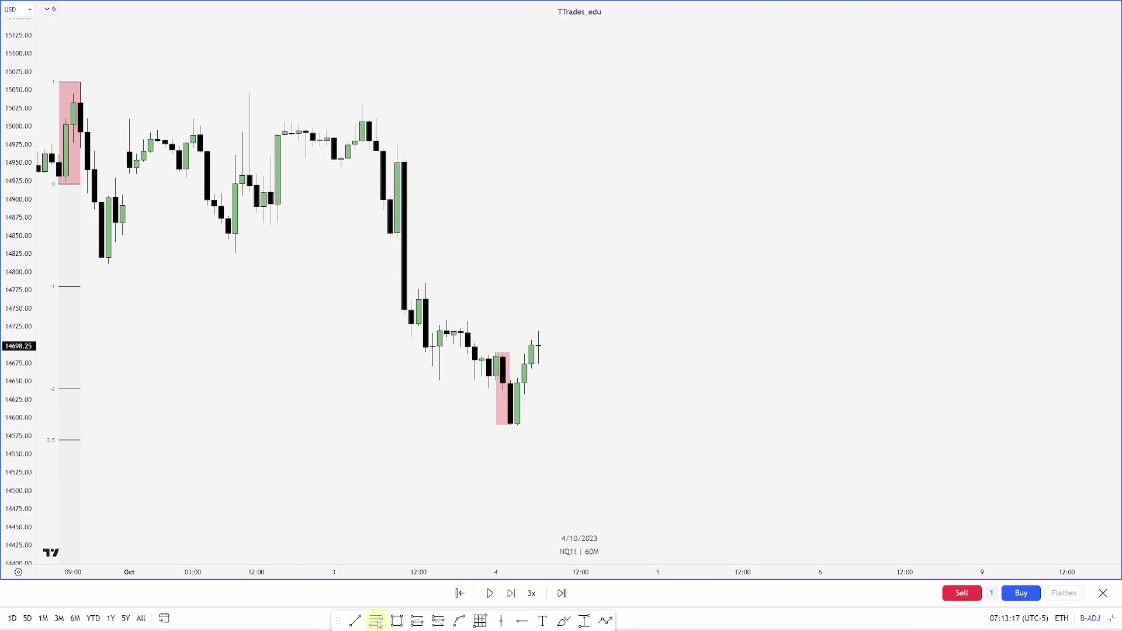
pyautogui.click(514, 431)
pyautogui.click(496, 352)
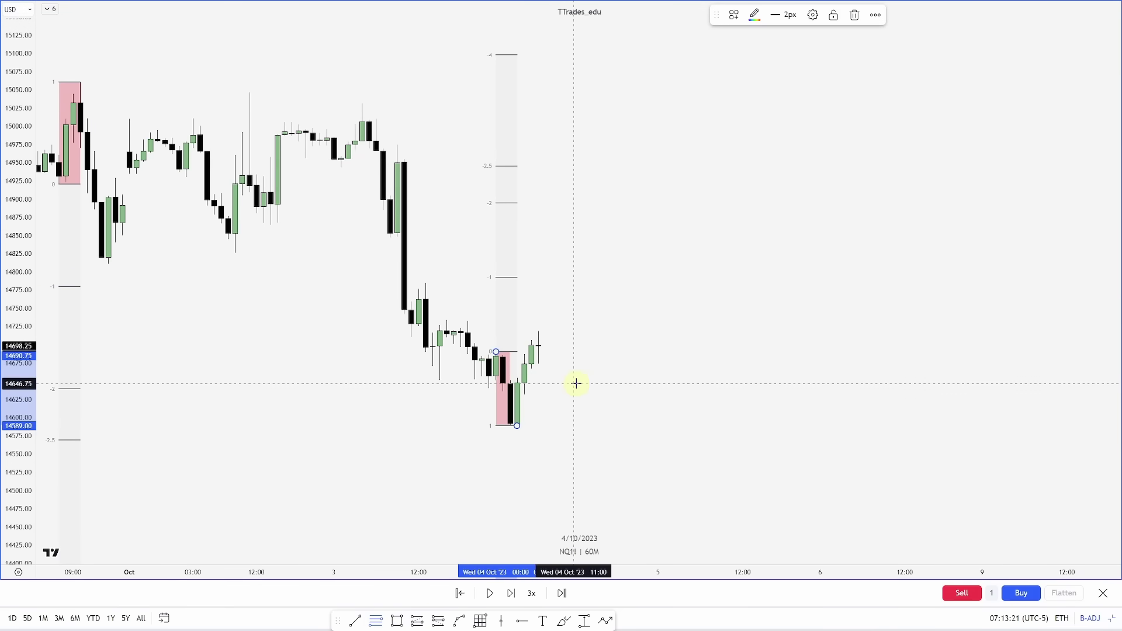
pyautogui.click(577, 384)
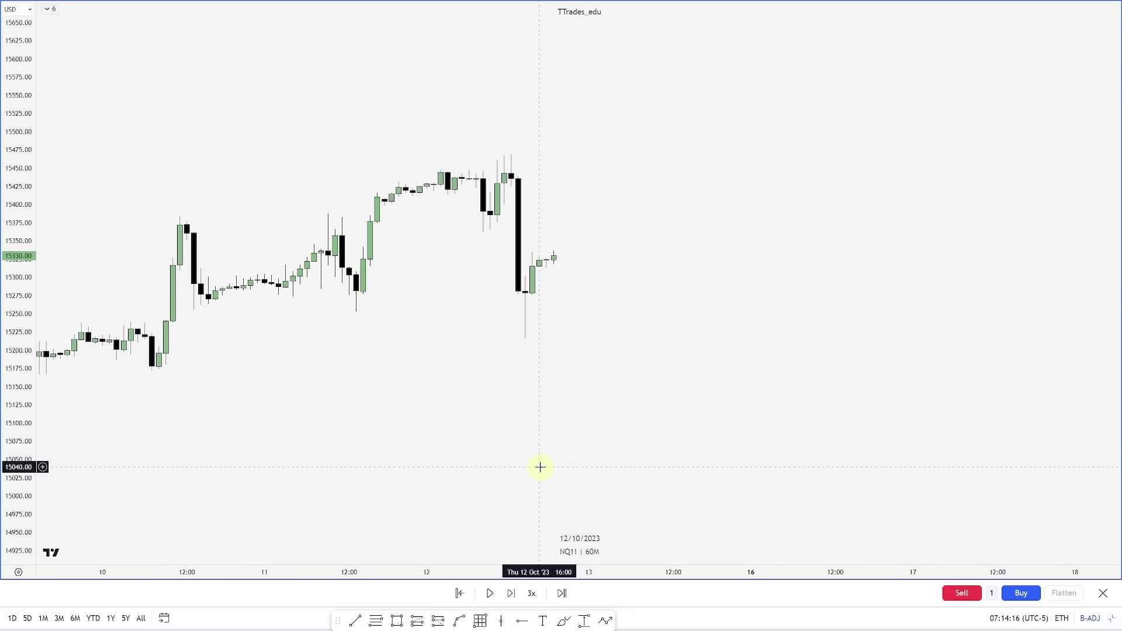
# - Mark the final up-leg of 12 October with a rectangle and draw a Fib retracement from its high at 15468.75 to its low at 15361.50
pyautogui.click(397, 622)
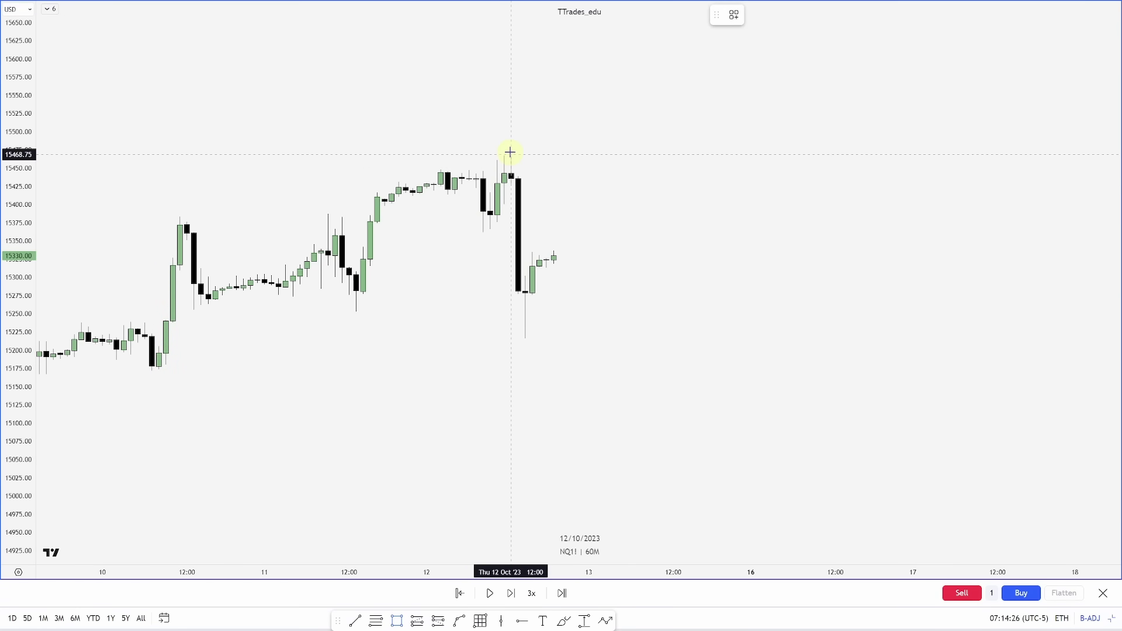
pyautogui.moveTo(510, 153); pyautogui.dragTo(483, 232)
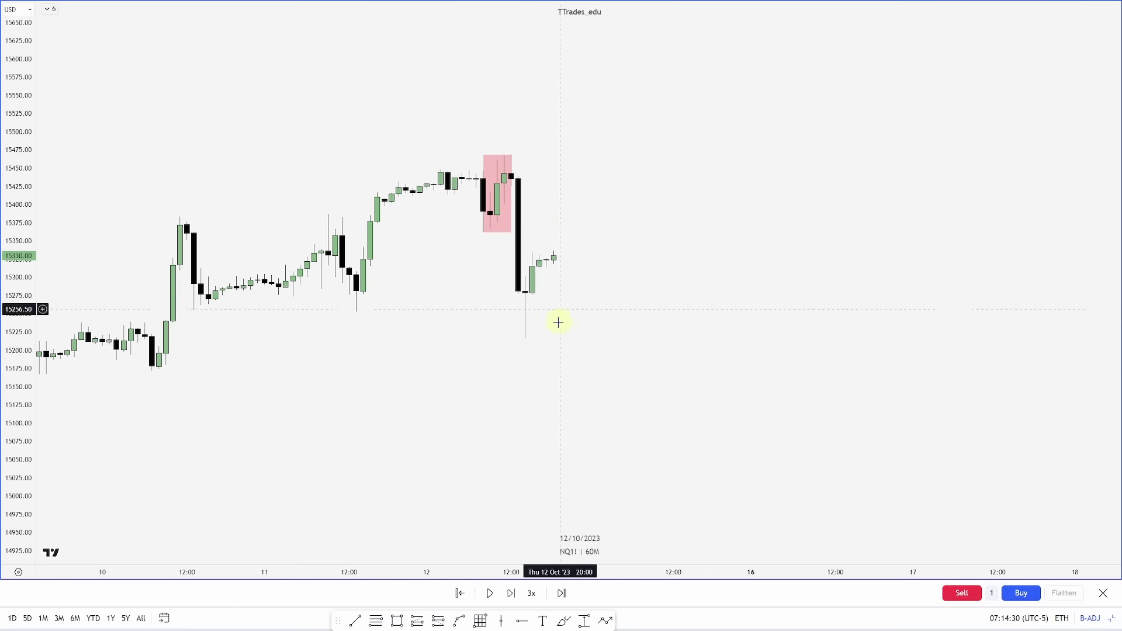
pyautogui.click(512, 153)
pyautogui.click(482, 232)
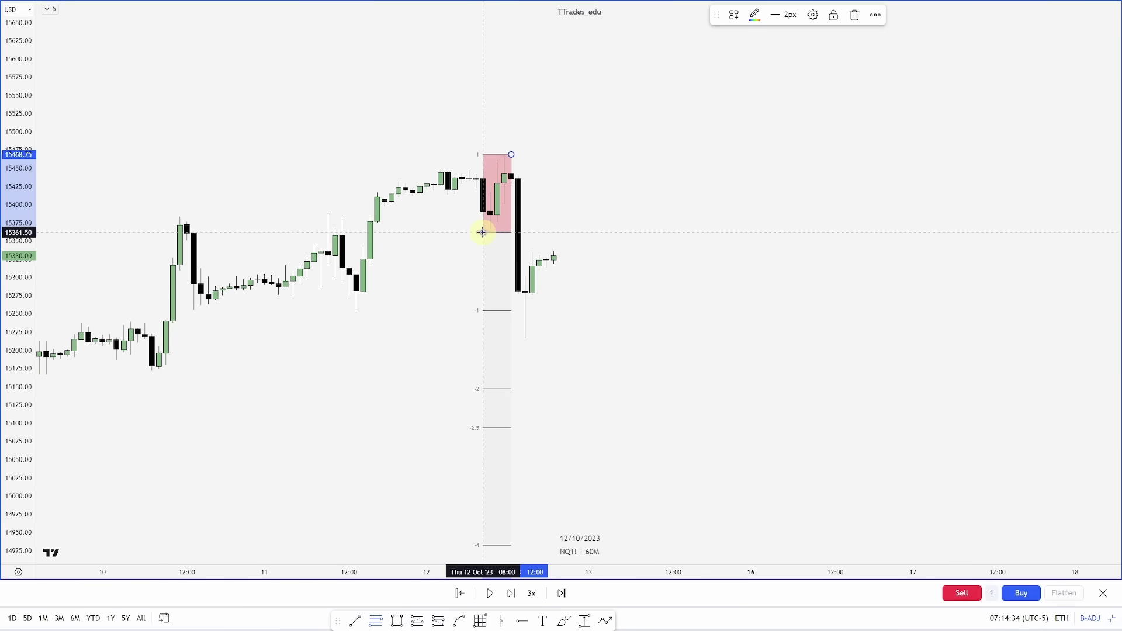
pyautogui.moveTo(590, 447); pyautogui.dragTo(684, 398)
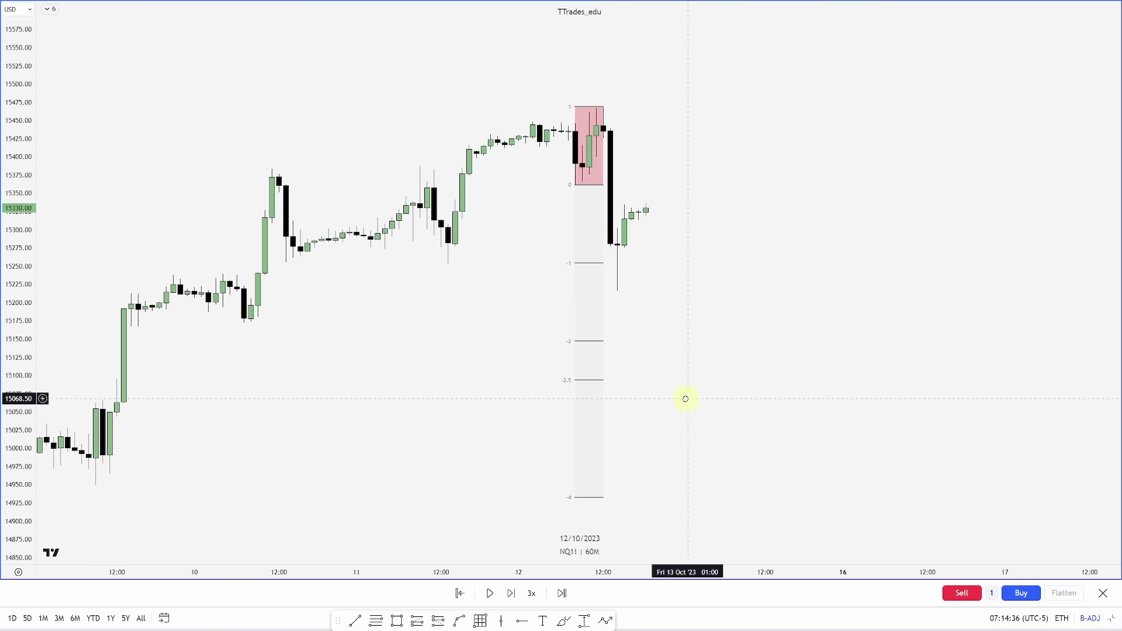
pyautogui.scroll(3, 730, 284)
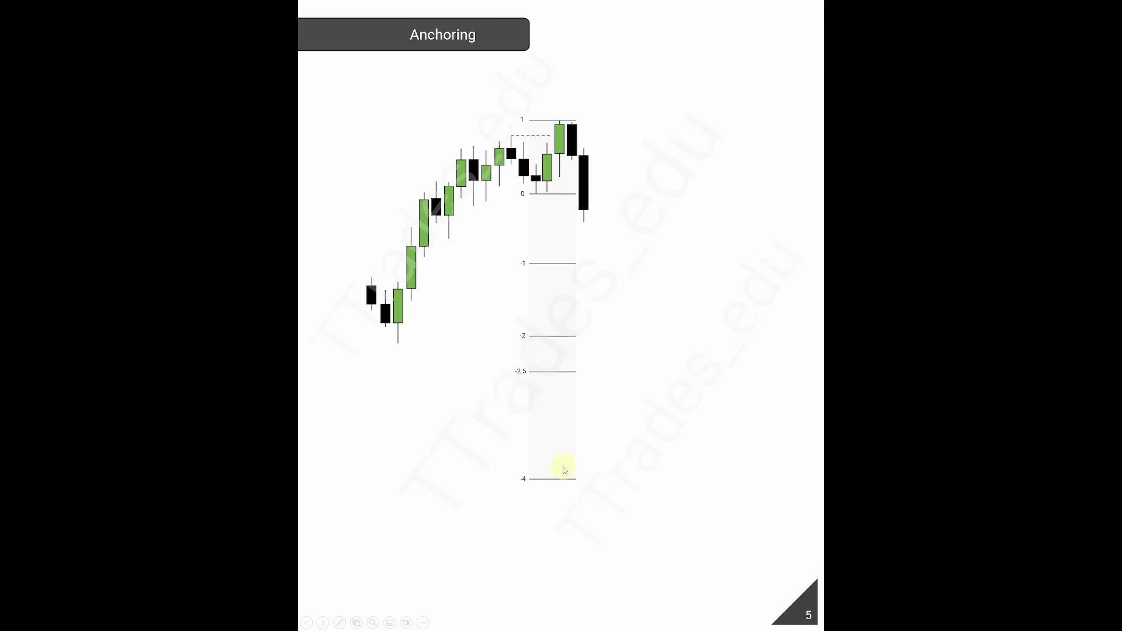
pyautogui.click(581, 366)
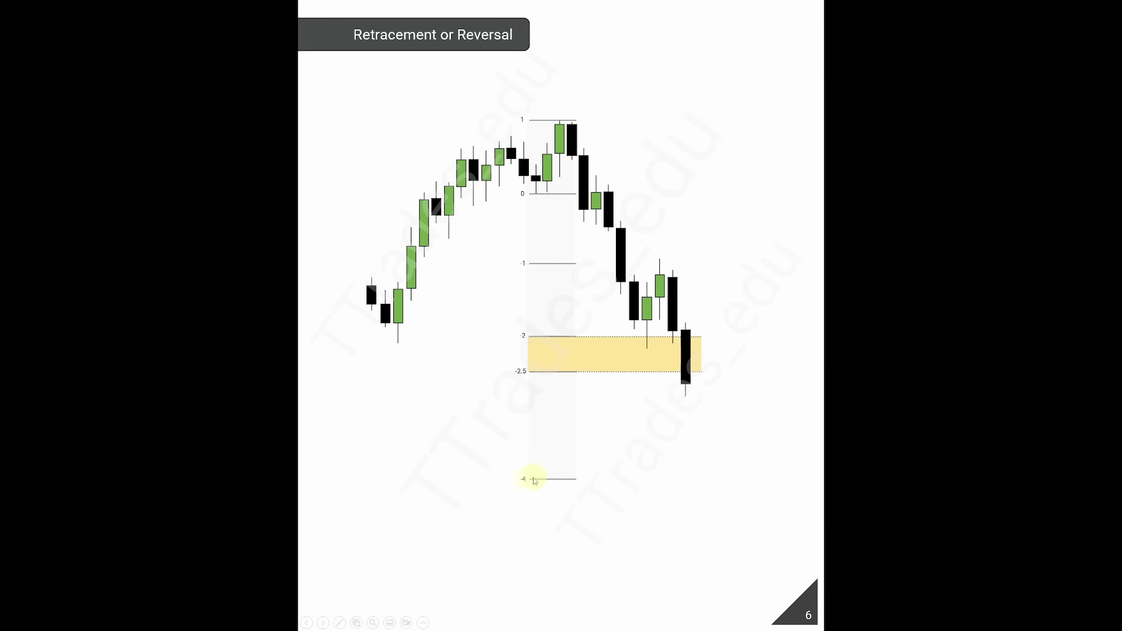
pyautogui.click(596, 478)
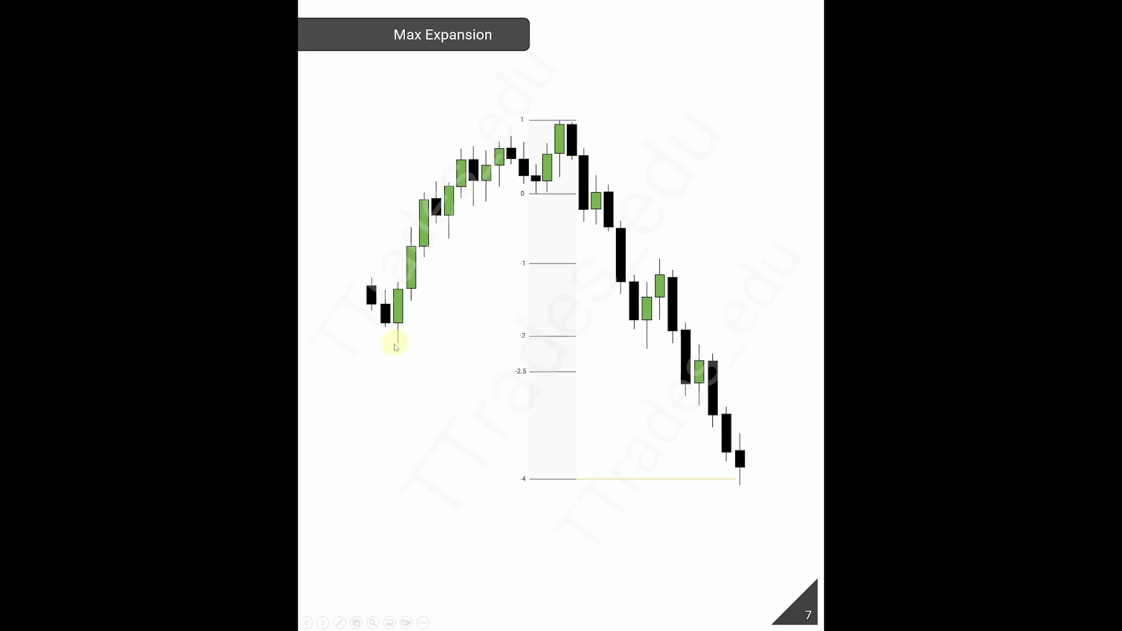
pyautogui.click(396, 347)
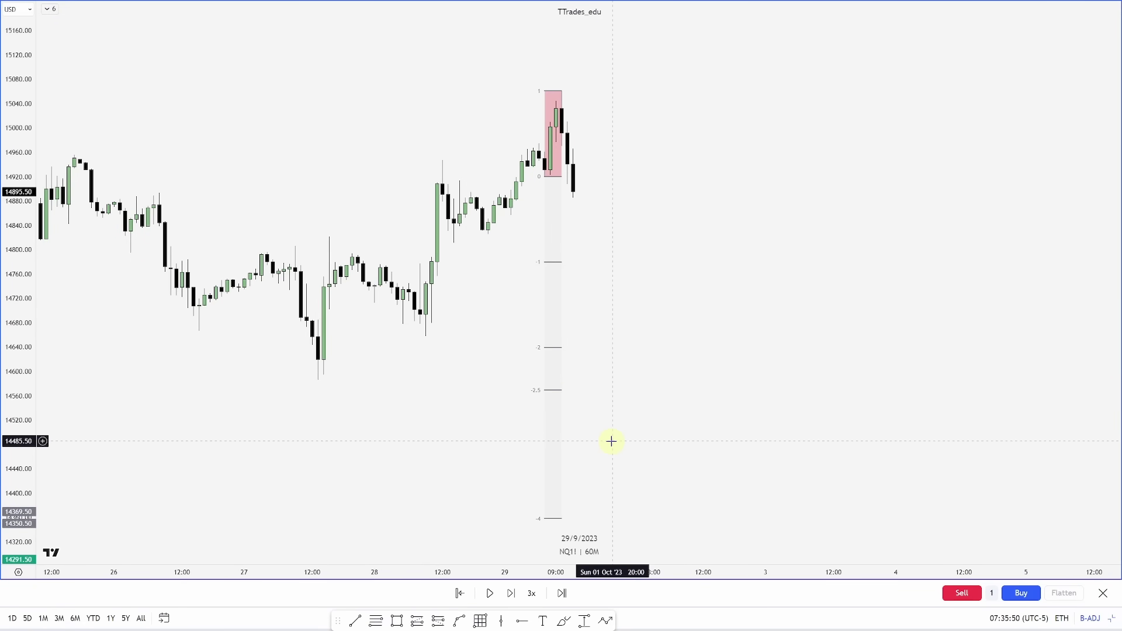
# - Highlight the zone between the -2 and -2.5 Fib levels with a yellow rectangle, and the -4 level with a thin one
pyautogui.click(396, 621)
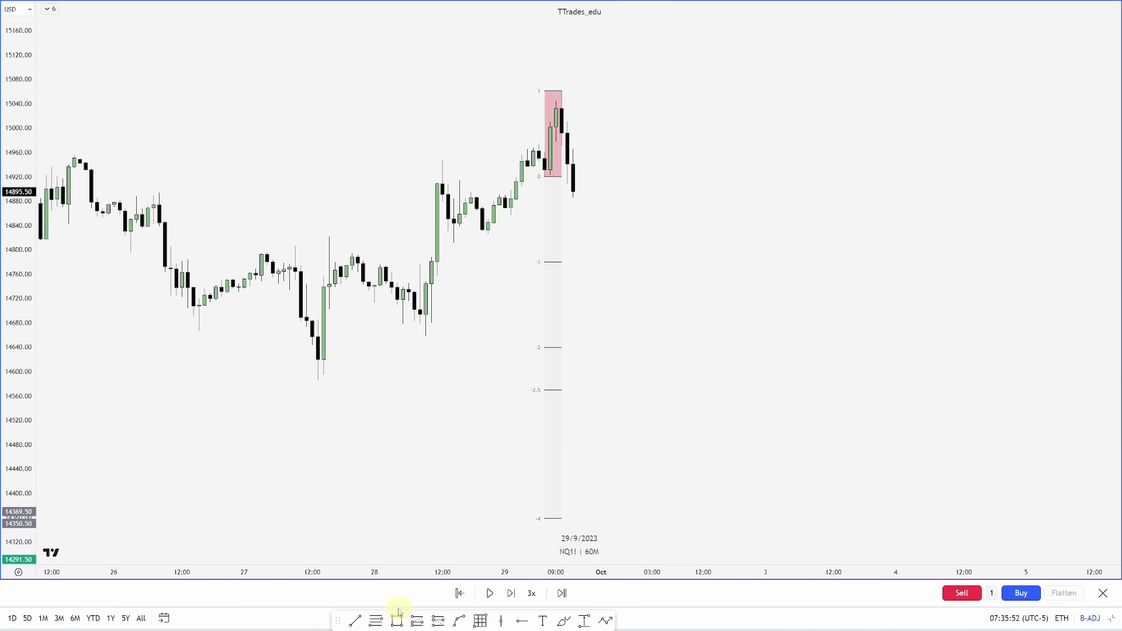
pyautogui.moveTo(545, 347); pyautogui.dragTo(742, 390)
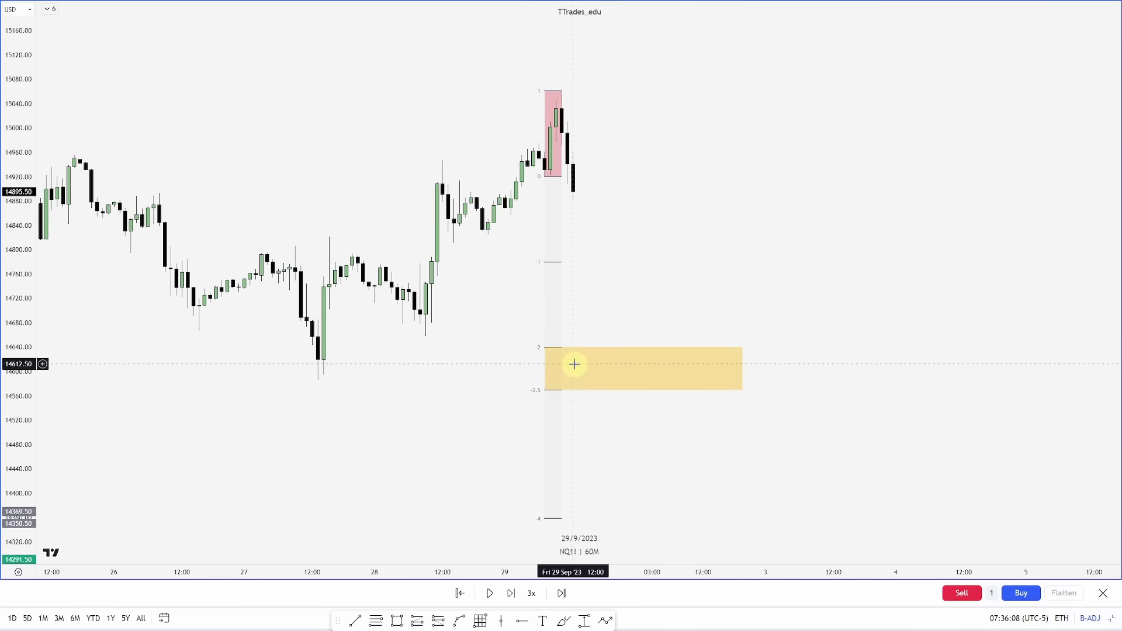
pyautogui.click(397, 621)
pyautogui.moveTo(544, 518); pyautogui.dragTo(901, 518)
pyautogui.click(682, 468)
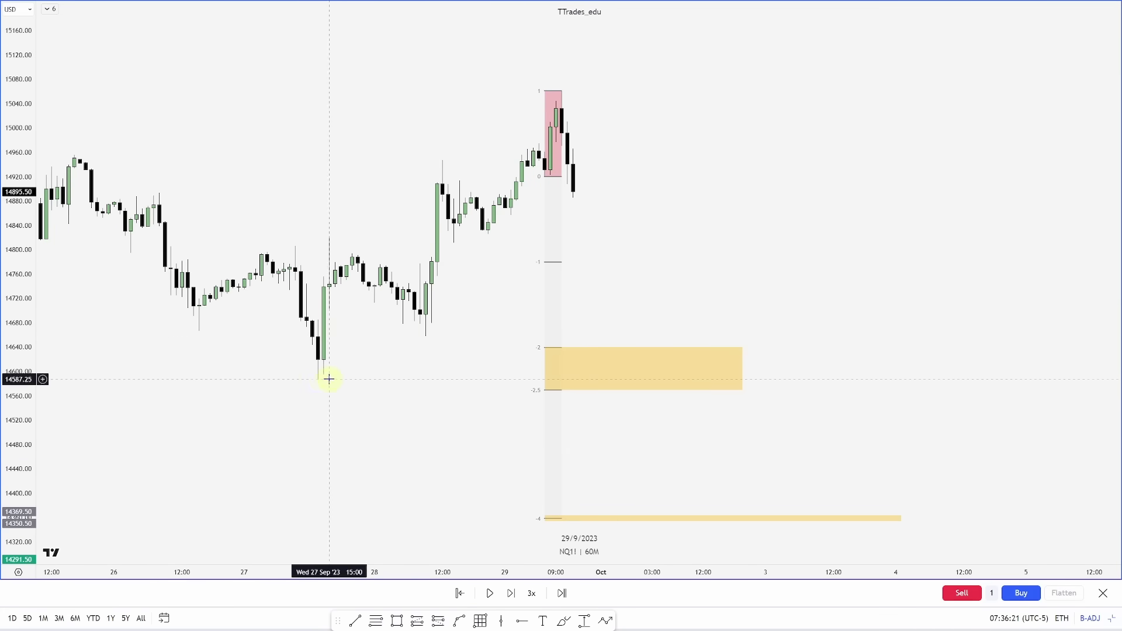
# - Draw horizontal trend lines from the 28 September swing low and the 27 September low at 14586.00 to the end of the -2 to -2.5 zone
pyautogui.click(354, 620)
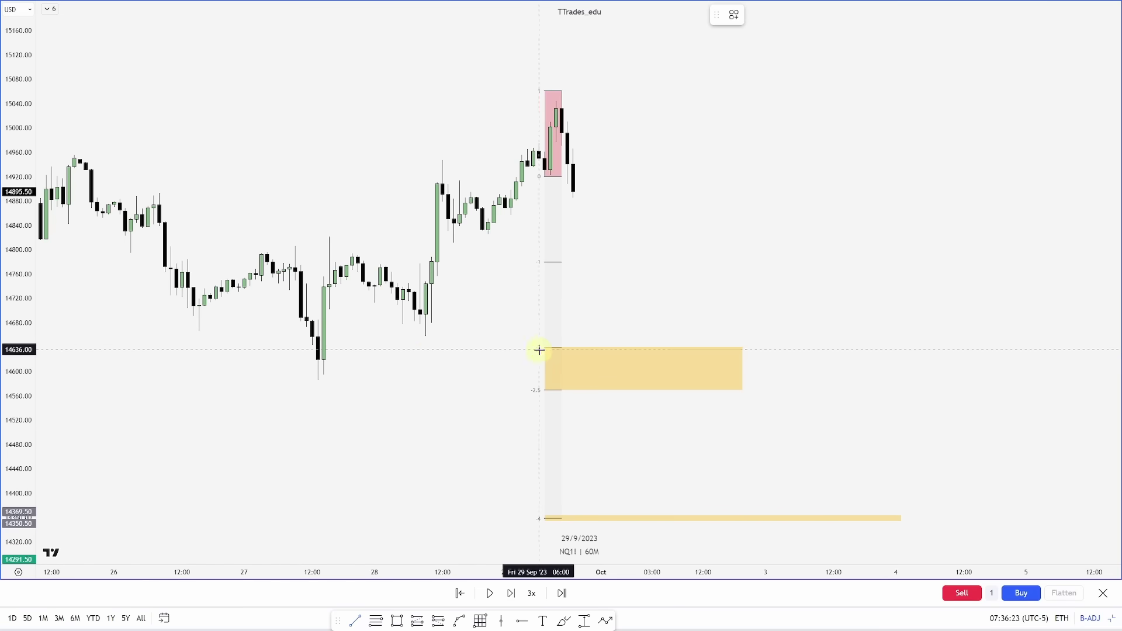
pyautogui.click(424, 337)
pyautogui.click(742, 336)
pyautogui.click(368, 417)
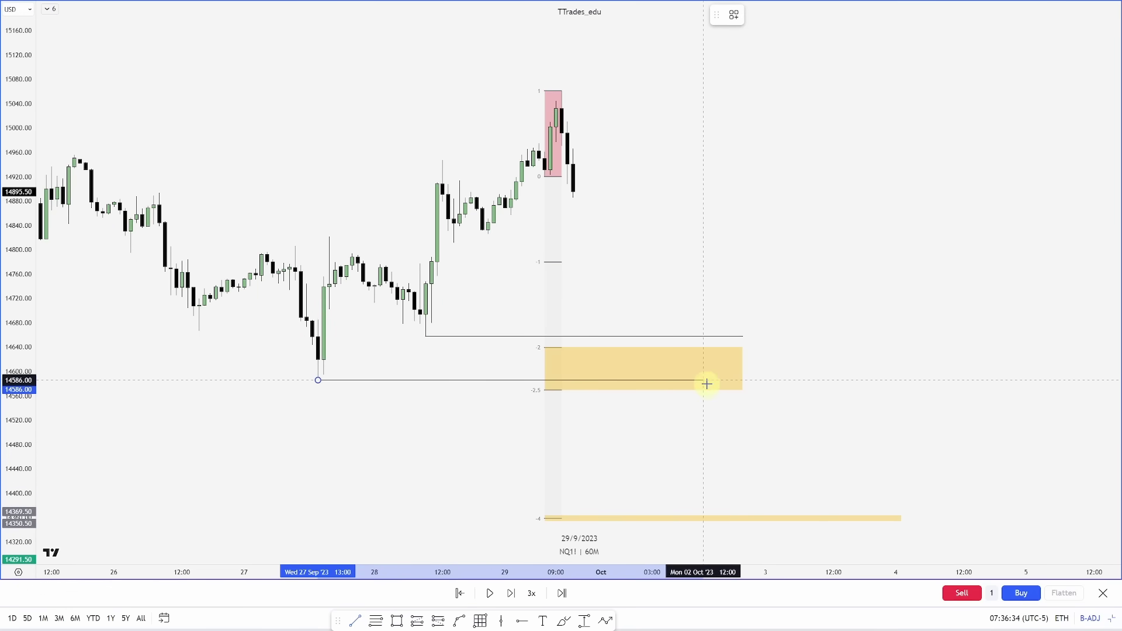
pyautogui.click(742, 381)
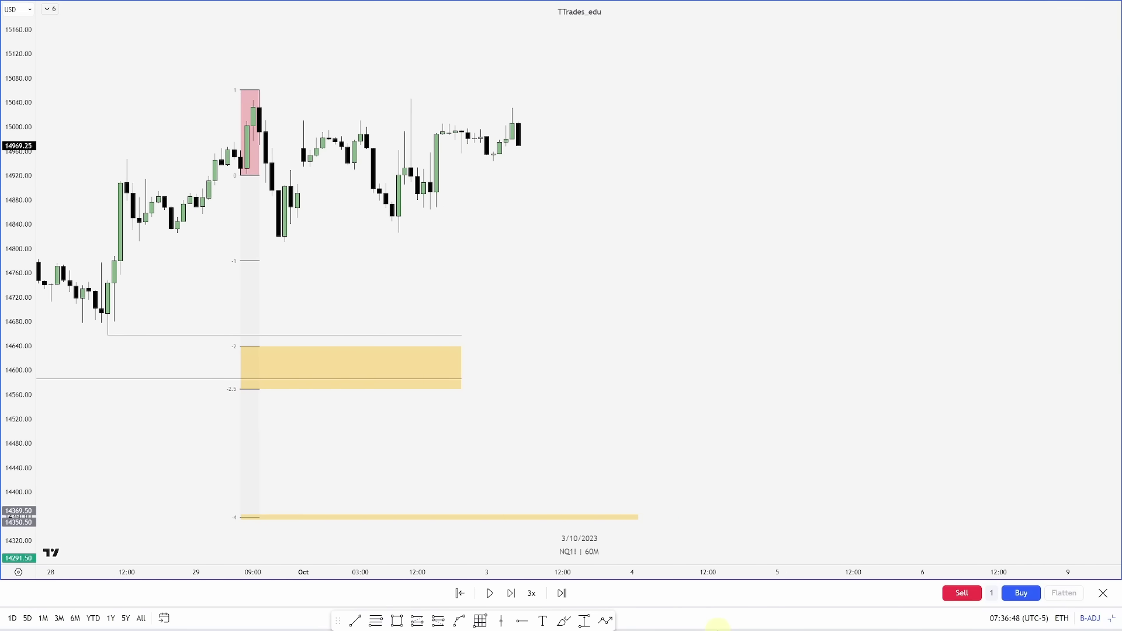
# - Draw a Fib retracement on the 2 October up-leg from its high at 15046.00 down to the leg's low
pyautogui.moveTo(559, 397); pyautogui.dragTo(658, 353)
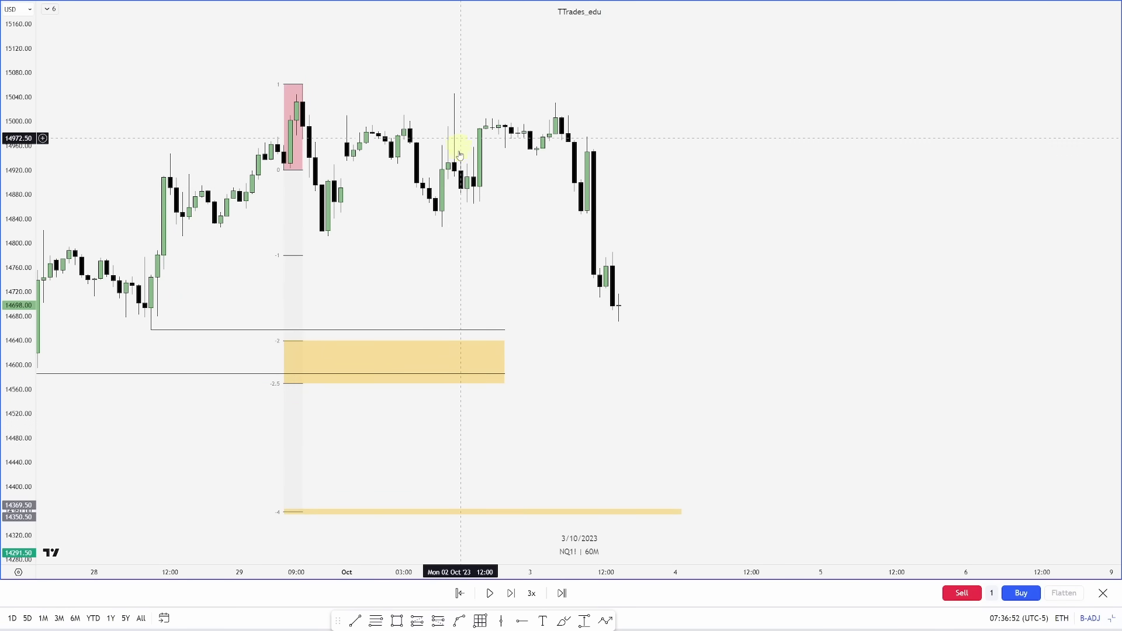
pyautogui.click(452, 116)
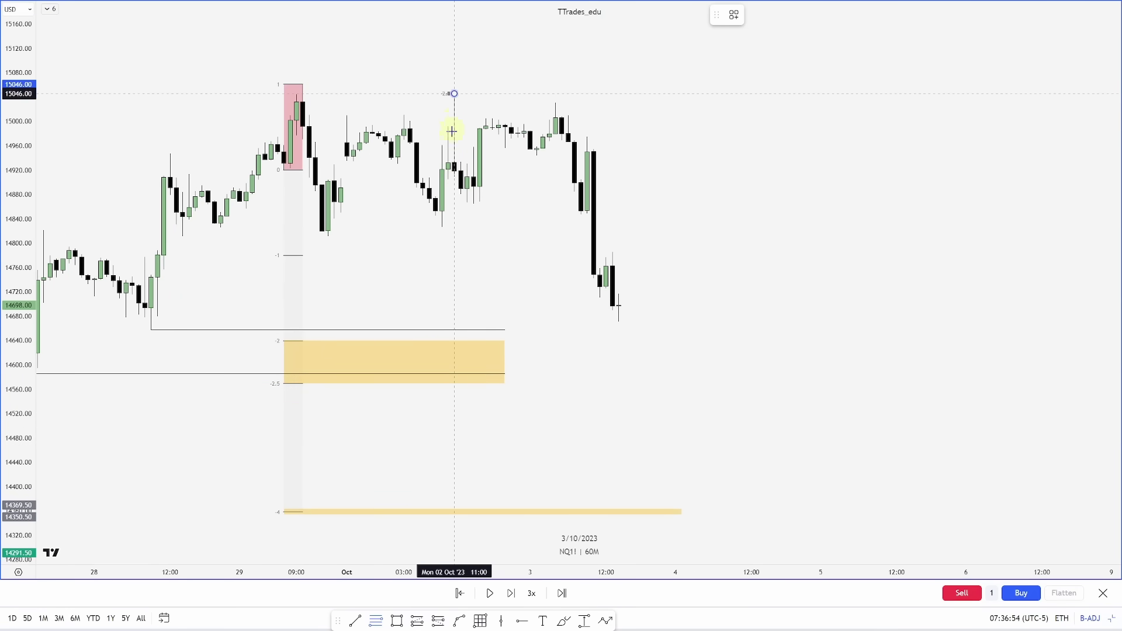
pyautogui.click(438, 222)
pyautogui.moveTo(579, 412); pyautogui.dragTo(608, 353)
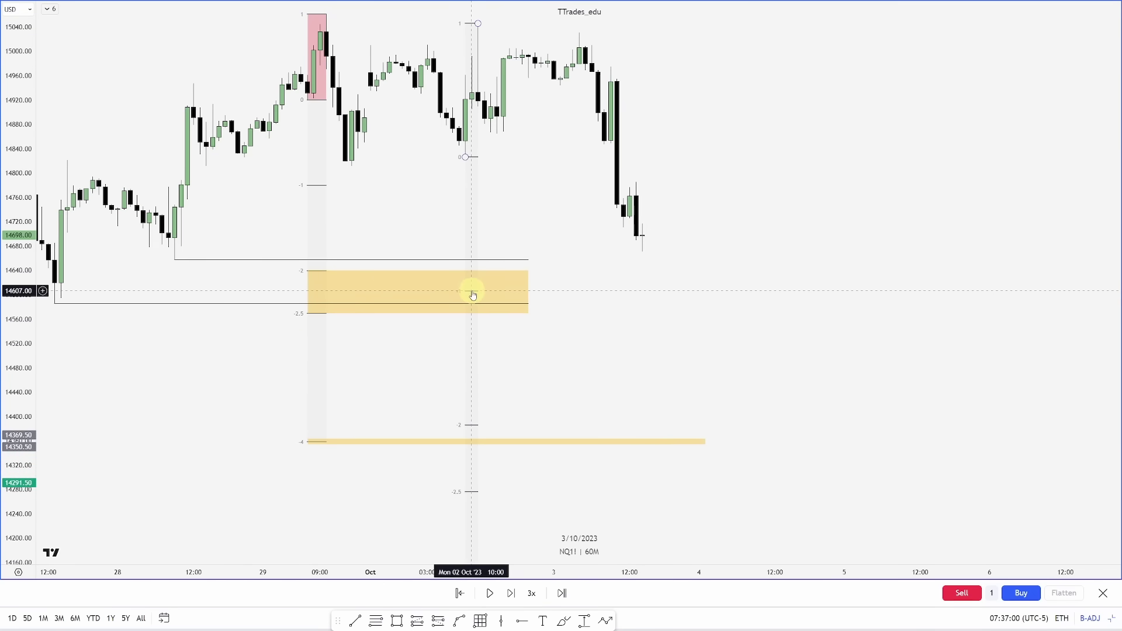
pyautogui.click(304, 314)
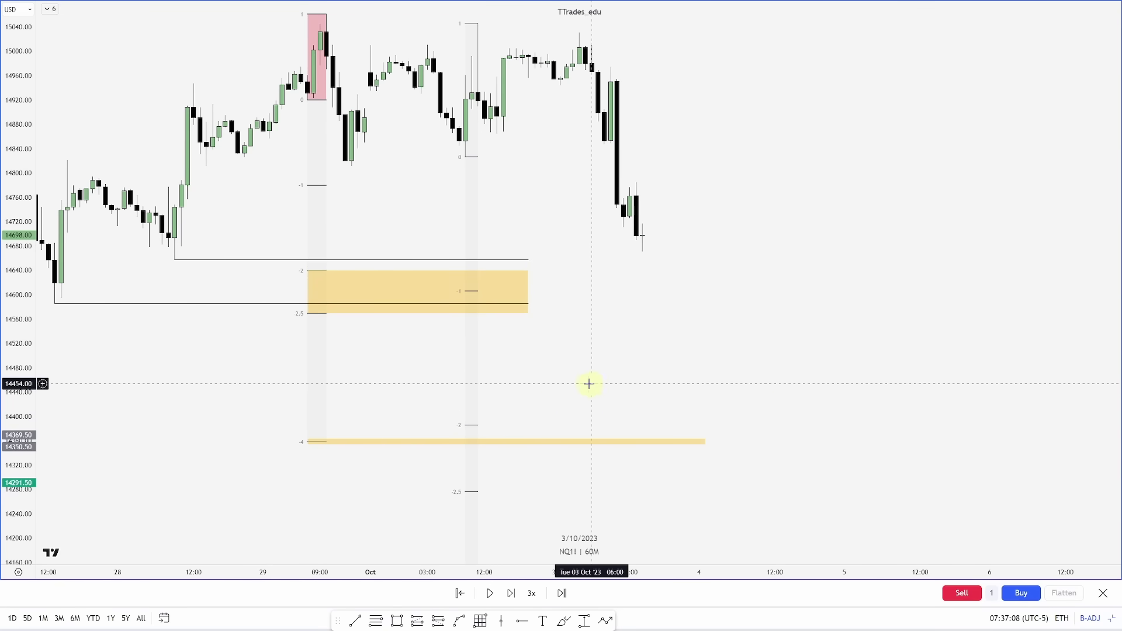
# - Extend the 28 September low's trend line, the -2 to -2.5 zone and the 27 September low's trend line toward the latest candles
pyautogui.moveTo(591, 383); pyautogui.dragTo(534, 405)
pyautogui.moveTo(478, 282); pyautogui.dragTo(591, 283)
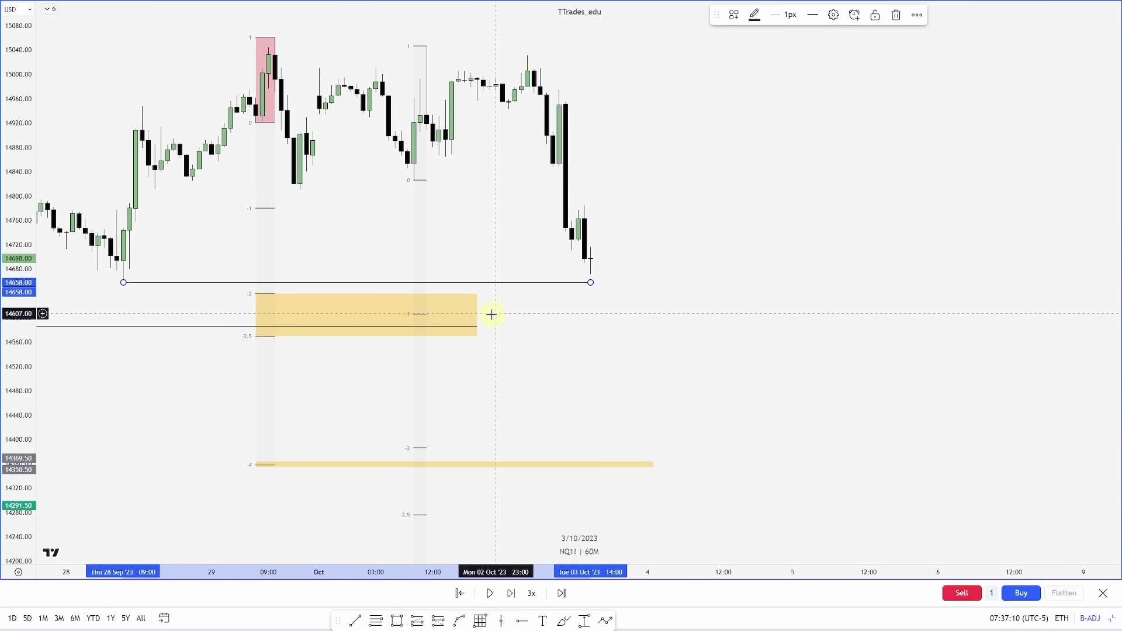
pyautogui.moveTo(476, 314); pyautogui.dragTo(577, 313)
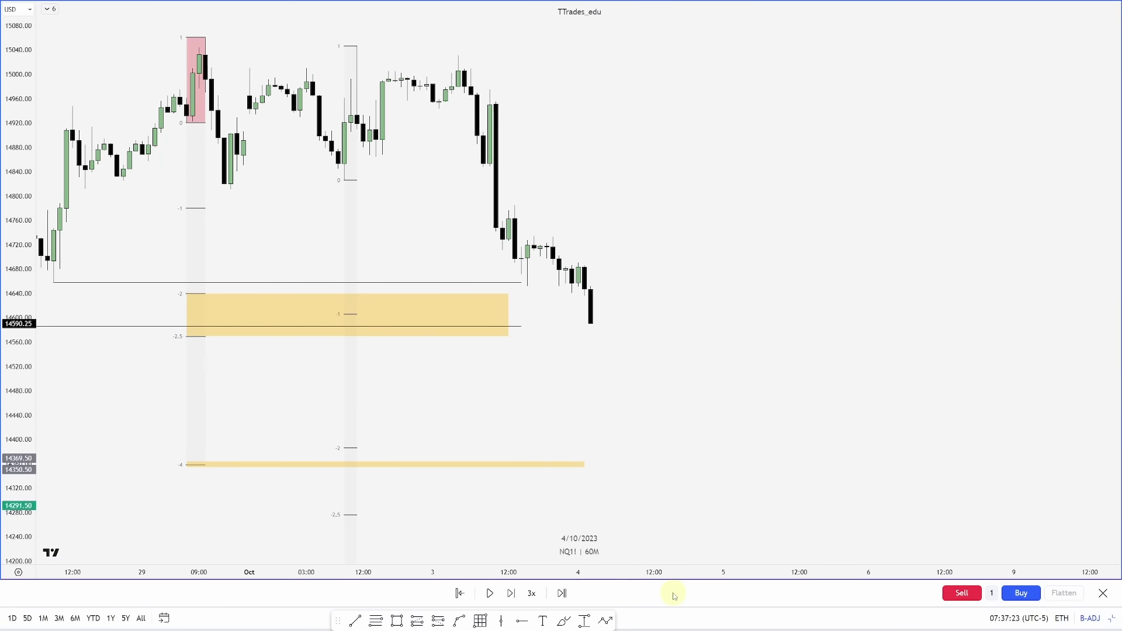
pyautogui.moveTo(509, 326); pyautogui.dragTo(608, 331)
pyautogui.click(337, 313)
pyautogui.moveTo(498, 315); pyautogui.dragTo(581, 347)
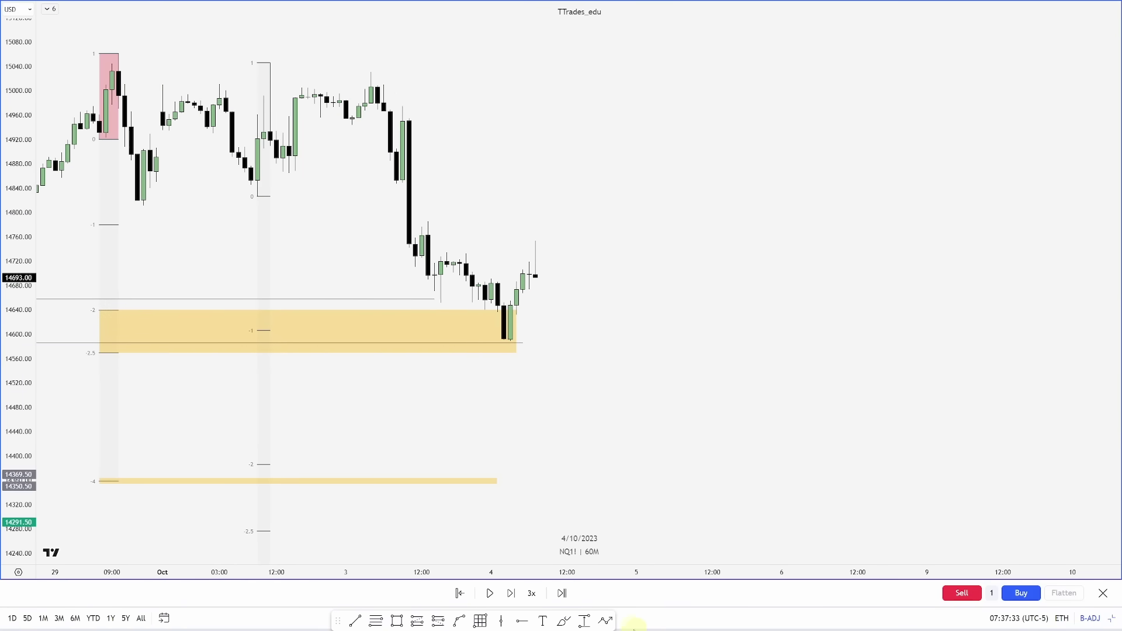
# - Mark the last down-leg into the 4 October low with a rectangle and anchor a Fib retracement at its low, 14589.00
pyautogui.click(397, 621)
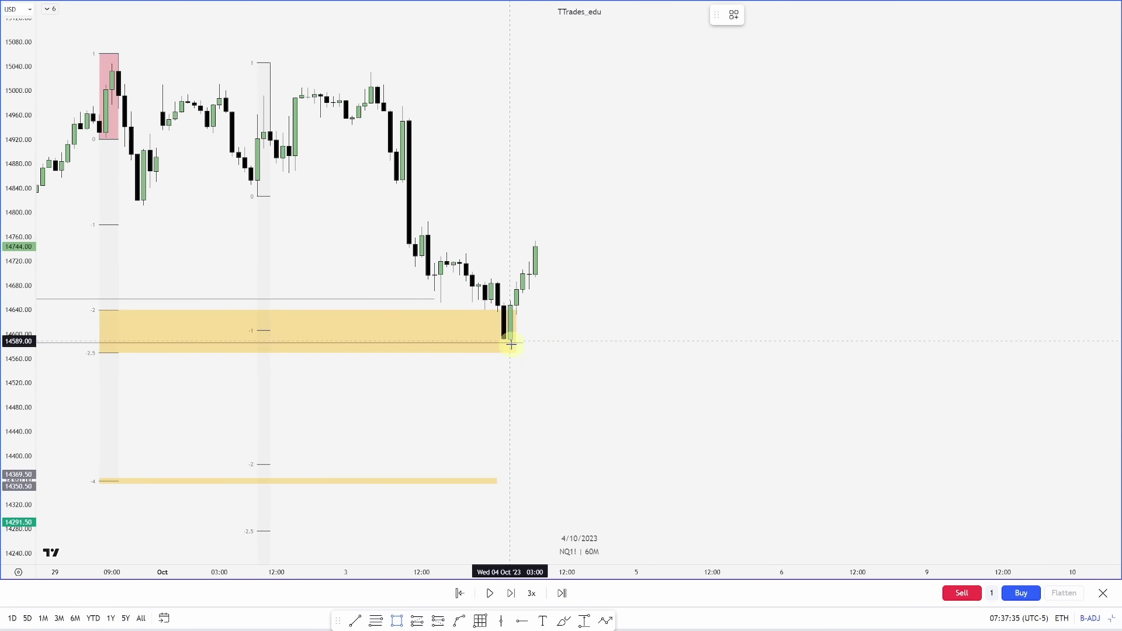
pyautogui.moveTo(510, 342); pyautogui.dragTo(492, 280)
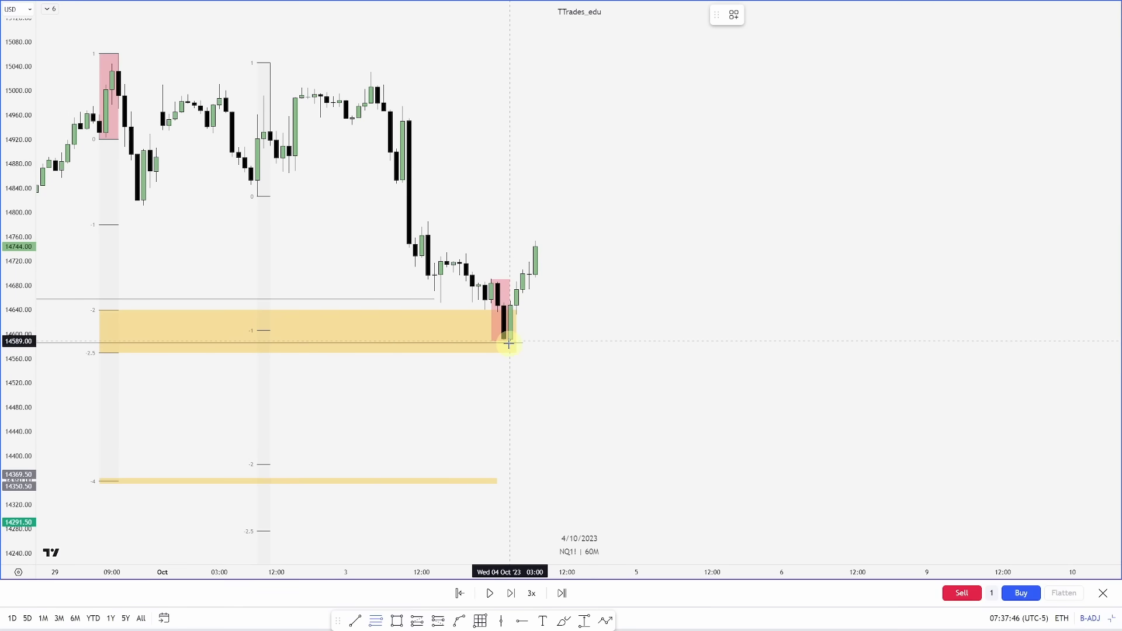
pyautogui.click(508, 342)
pyautogui.moveTo(592, 371); pyautogui.dragTo(606, 380)
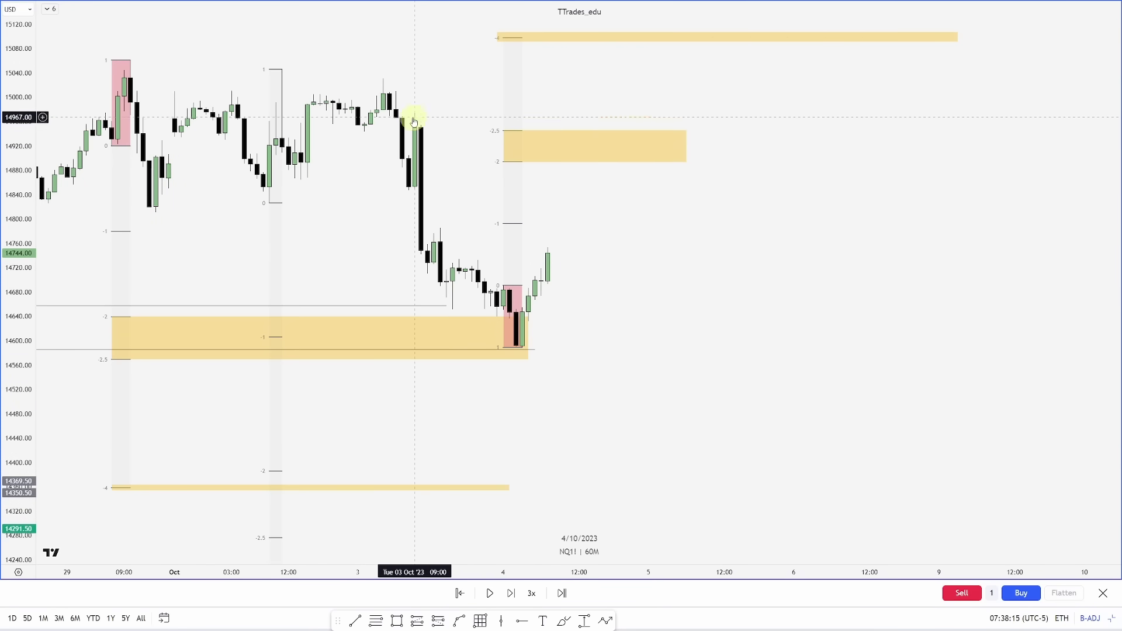
# - Draw a Fib across the body of the last 3 October up candle from 14950.00, showing only the 0.5 level
pyautogui.click(380, 617)
pyautogui.click(415, 127)
pyautogui.click(411, 174)
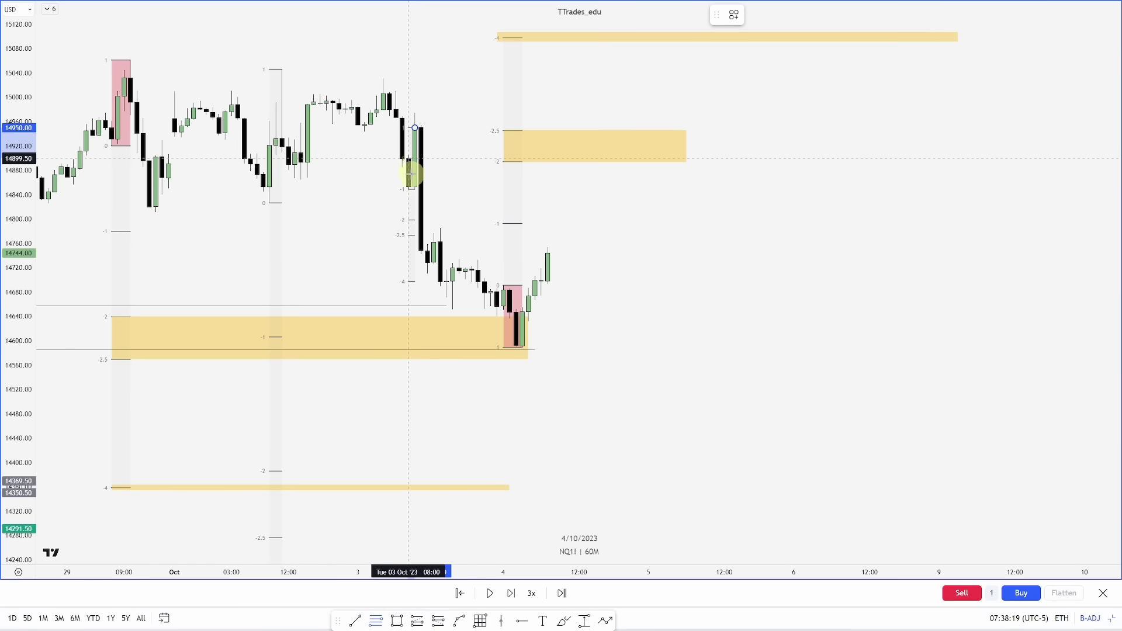
pyautogui.click(413, 188)
pyautogui.press('Delete')
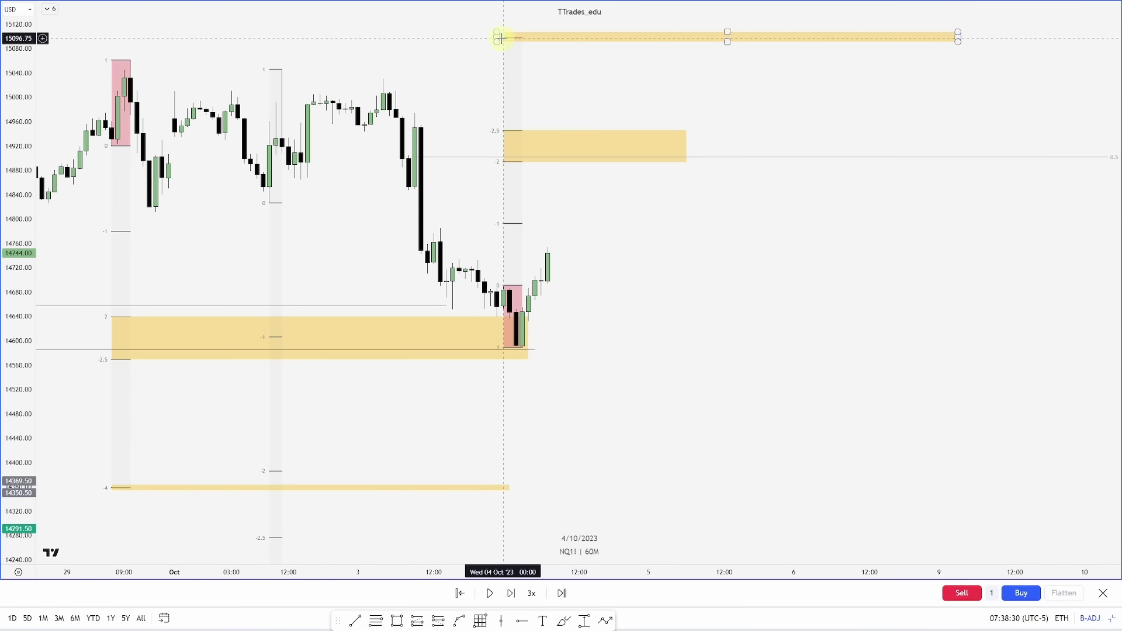
# - Draw a horizontal trend line from the 29 September high at 15060.75 to just below the end of the -4 zone
pyautogui.click(361, 624)
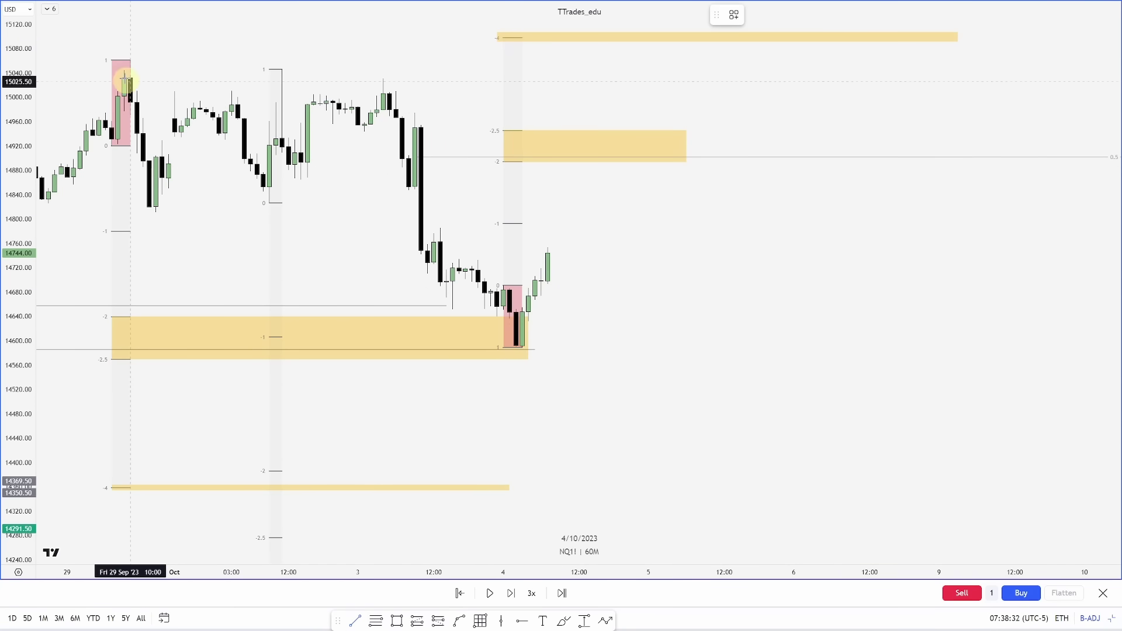
pyautogui.click(131, 60)
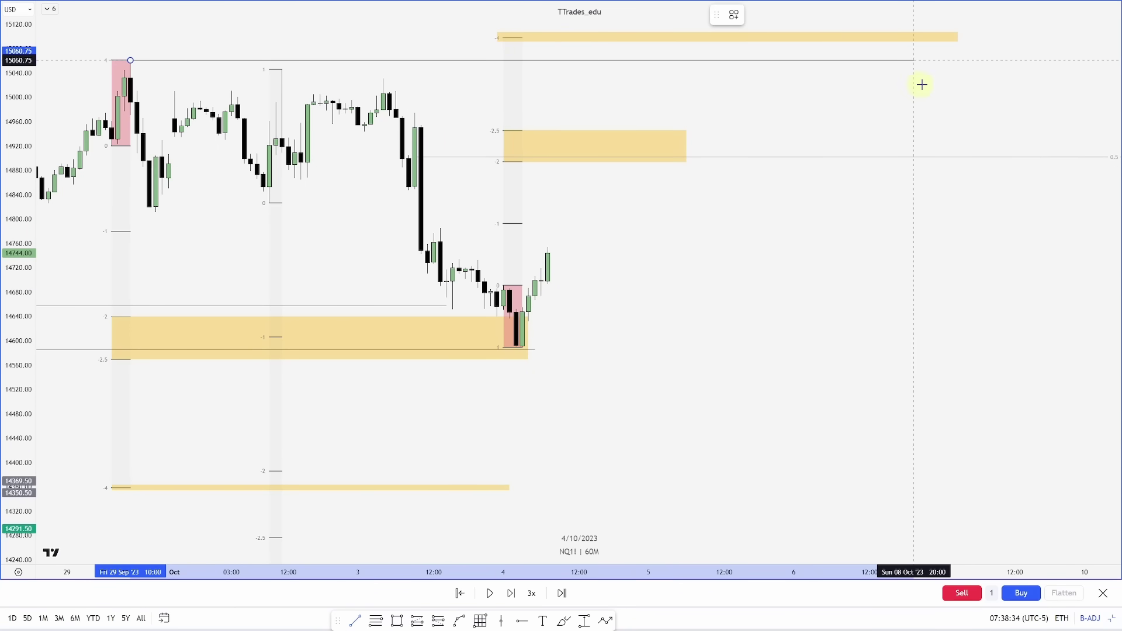
pyautogui.click(950, 73)
# - Advance the bar replay candle by candle to 6 October 2023, past the upper -4 zone, and review the whole move
pyautogui.hotkey('shift', 'Right')
pyautogui.hotkey('shift', 'Right')
pyautogui.hotkey('shift', 'Right')
pyautogui.hotkey('shift', 'Right')
pyautogui.hotkey('shift', 'Right')
pyautogui.hotkey('shift', 'Right')
pyautogui.hotkey('shift', 'Right')
pyautogui.hotkey('shift', 'Right')
pyautogui.hotkey('shift', 'Right')
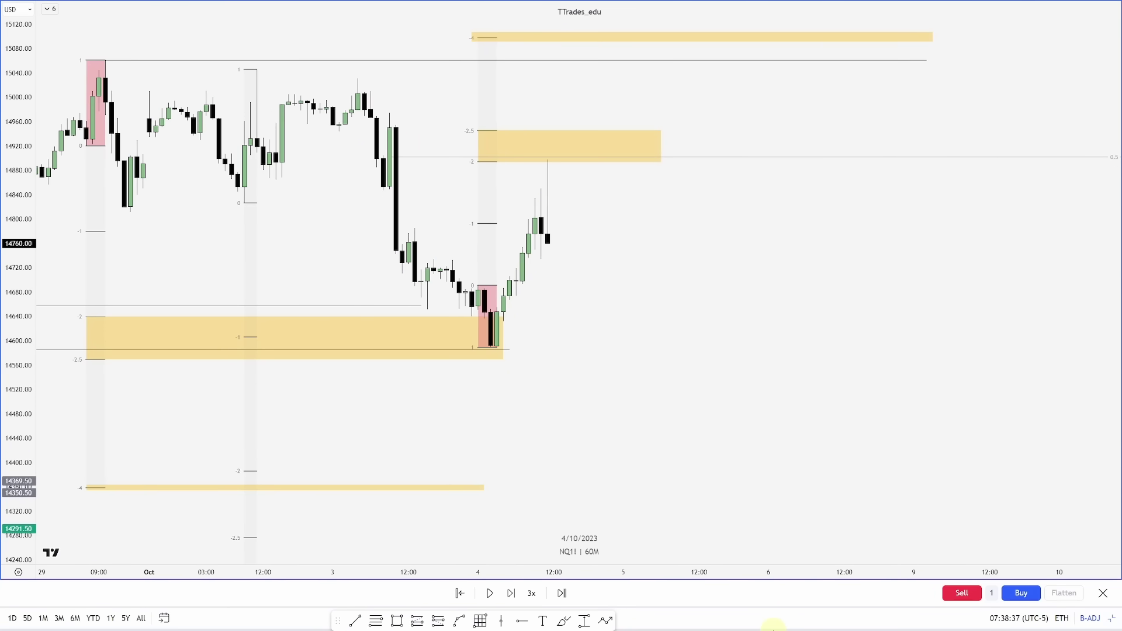
pyautogui.hotkey('shift', 'Right')
pyautogui.hotkey('shift', 'Right')
pyautogui.hotkey('shift', 'Right')
pyautogui.hotkey('shift', 'Right')
pyautogui.hotkey('shift', 'Right')
pyautogui.hotkey('shift', 'Right')
pyautogui.hotkey('shift', 'Right')
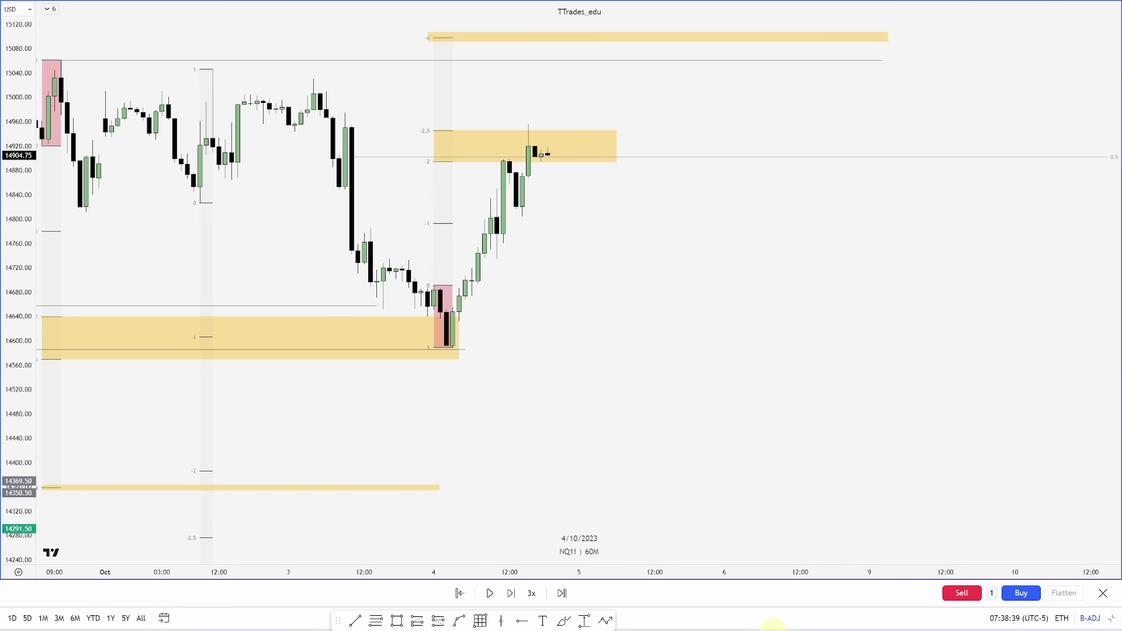
pyautogui.hotkey('shift', 'Right')
pyautogui.hotkey('shift', 'Right')
pyautogui.hotkey('shift', 'Right')
pyautogui.hotkey('shift', 'Right')
pyautogui.hotkey('shift', 'Right')
pyautogui.hotkey('shift', 'Right')
pyautogui.hotkey('shift', 'Right')
pyautogui.hotkey('shift', 'Right')
pyautogui.hotkey('shift', 'Right')
pyautogui.hotkey('shift', 'Right')
pyautogui.hotkey('shift', 'Right')
pyautogui.hotkey('shift', 'Right')
pyautogui.hotkey('shift', 'Right')
pyautogui.hotkey('shift', 'Right')
pyautogui.hotkey('shift', 'Right')
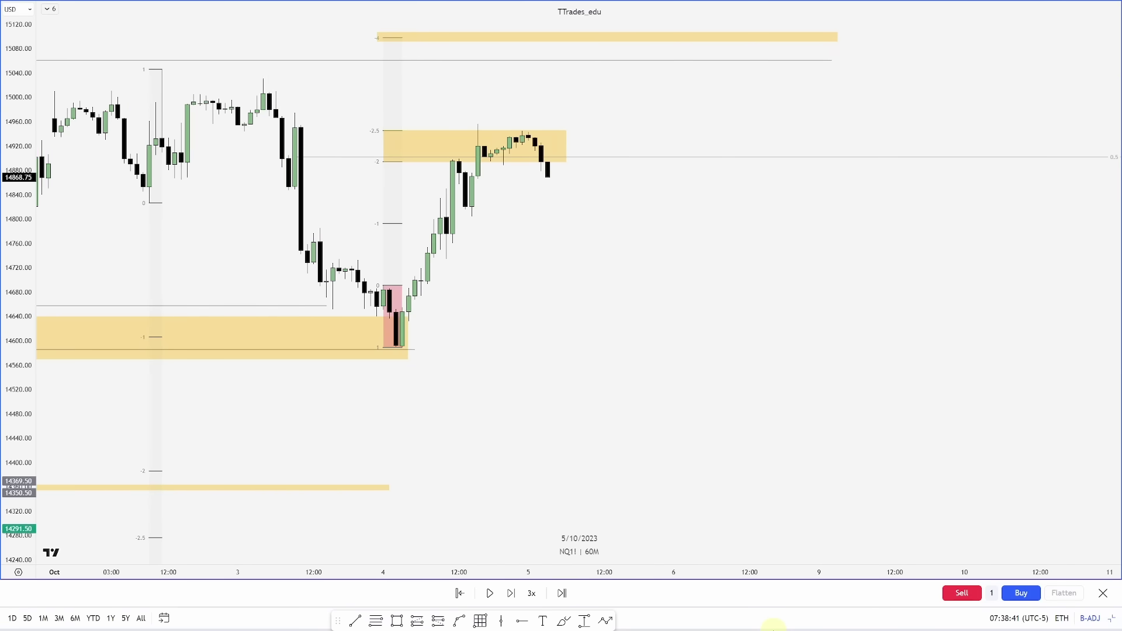
pyautogui.hotkey('shift', 'Right')
pyautogui.hotkey('shift', 'Right')
pyautogui.hotkey('shift', 'Right')
pyautogui.hotkey('shift', 'Right')
pyautogui.hotkey('shift', 'Right')
pyautogui.hotkey('shift', 'Right')
pyautogui.hotkey('shift', 'Right')
pyautogui.hotkey('shift', 'Right')
pyautogui.hotkey('shift', 'Right')
pyautogui.hotkey('shift', 'Right')
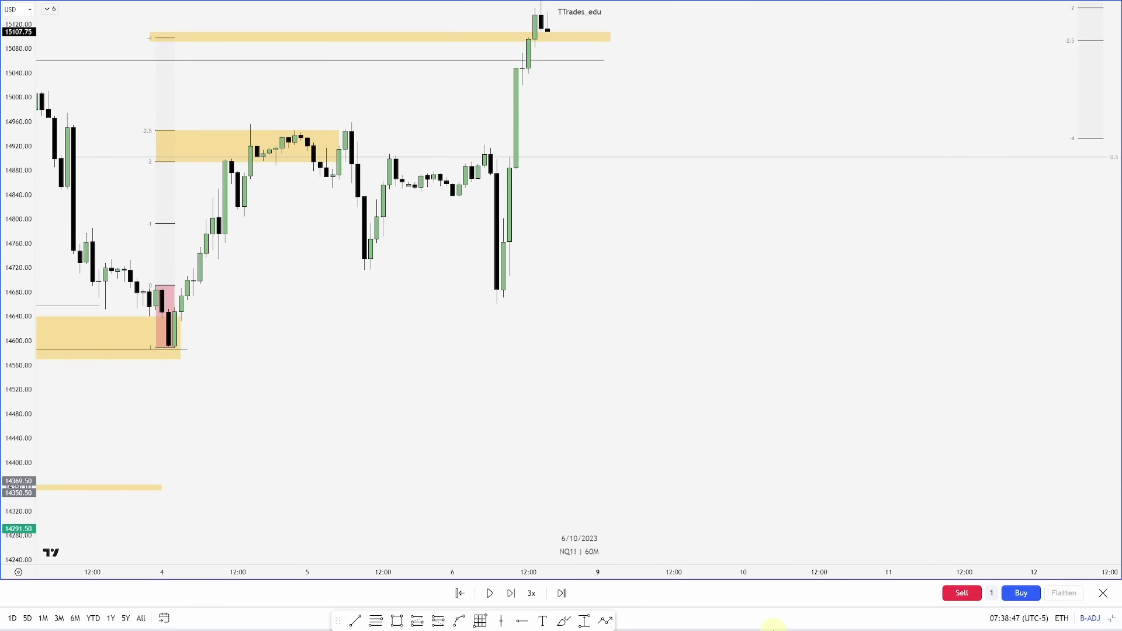
pyautogui.moveTo(527, 319); pyautogui.dragTo(668, 418)
pyautogui.scroll(-2, 701, 409)
pyautogui.scroll(-2, 695, 398)
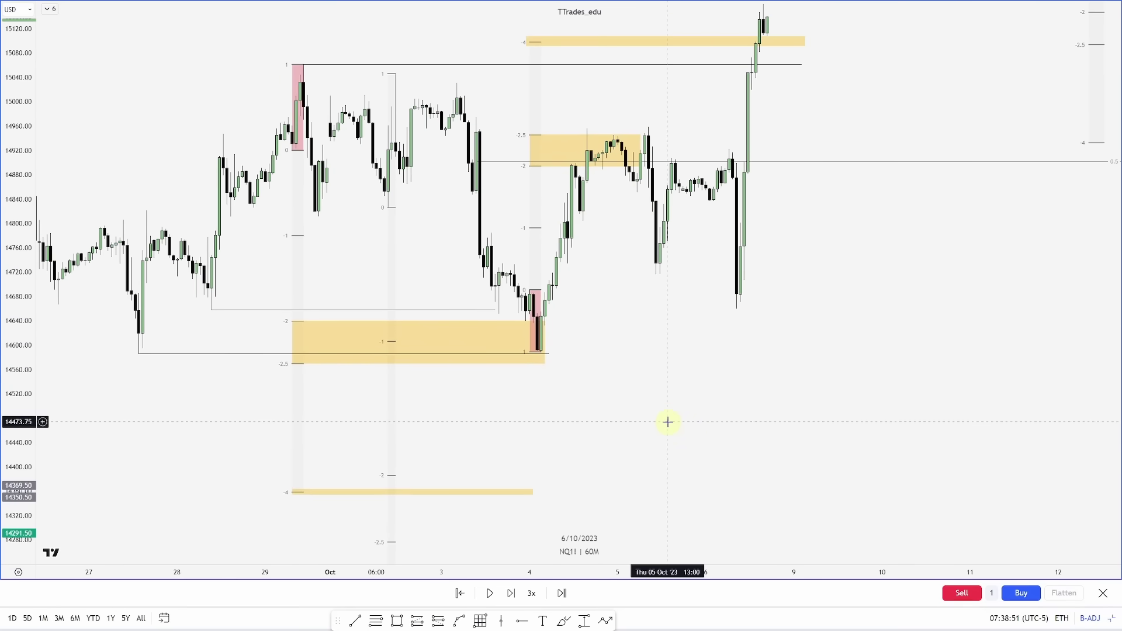
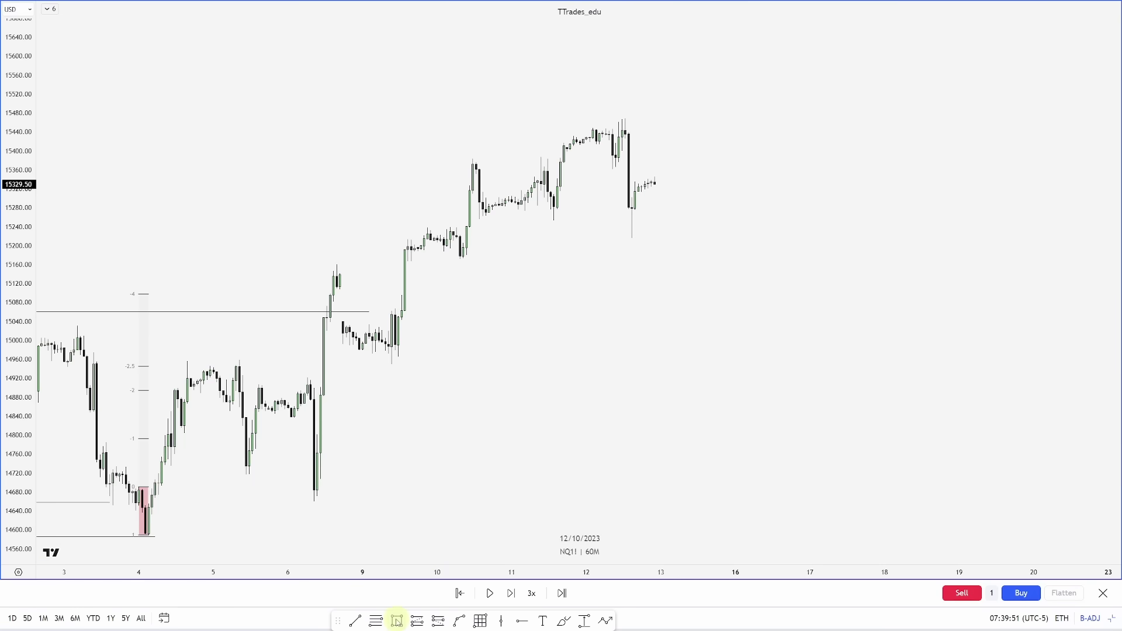
# - Mark the final up-leg of 12 October with a rectangle and project a Fib retracement downward from it
pyautogui.moveTo(613, 170); pyautogui.dragTo(626, 119)
pyautogui.click(597, 272)
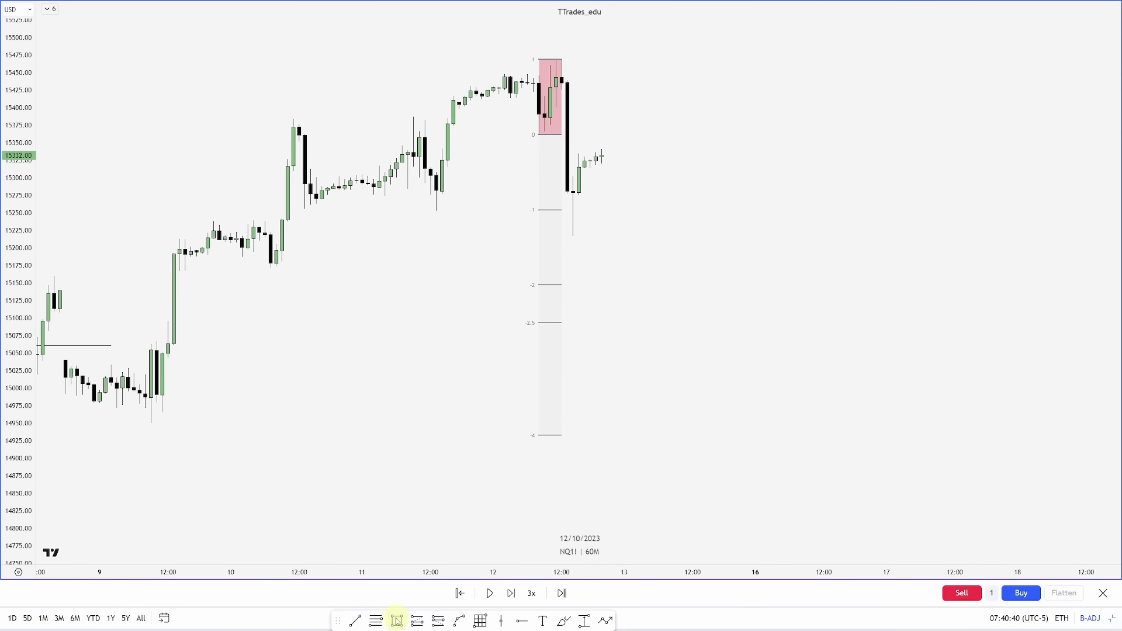
# - Highlight the zone between the -2 and -2.5 levels of the 12 October Fib and its -4 level with yellow rectangles
pyautogui.click(396, 621)
pyautogui.moveTo(537, 284)
pyautogui.mouseDown()
pyautogui.moveTo(626, 318)
pyautogui.moveTo(784, 320)
pyautogui.mouseUp()
pyautogui.rightClick(784, 322)
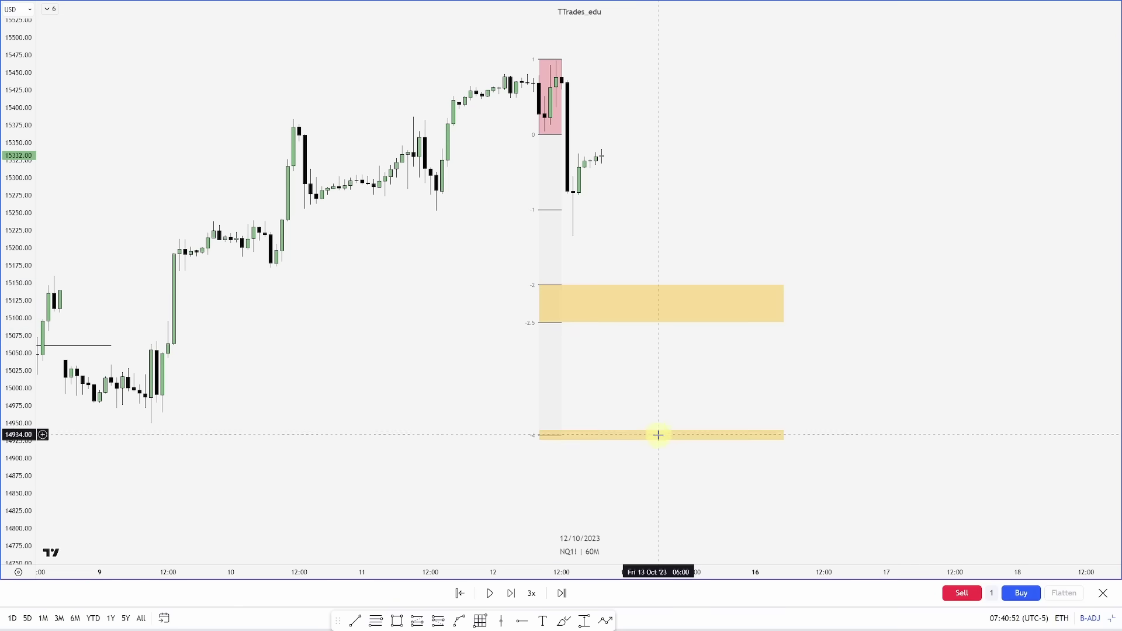
pyautogui.click(610, 366)
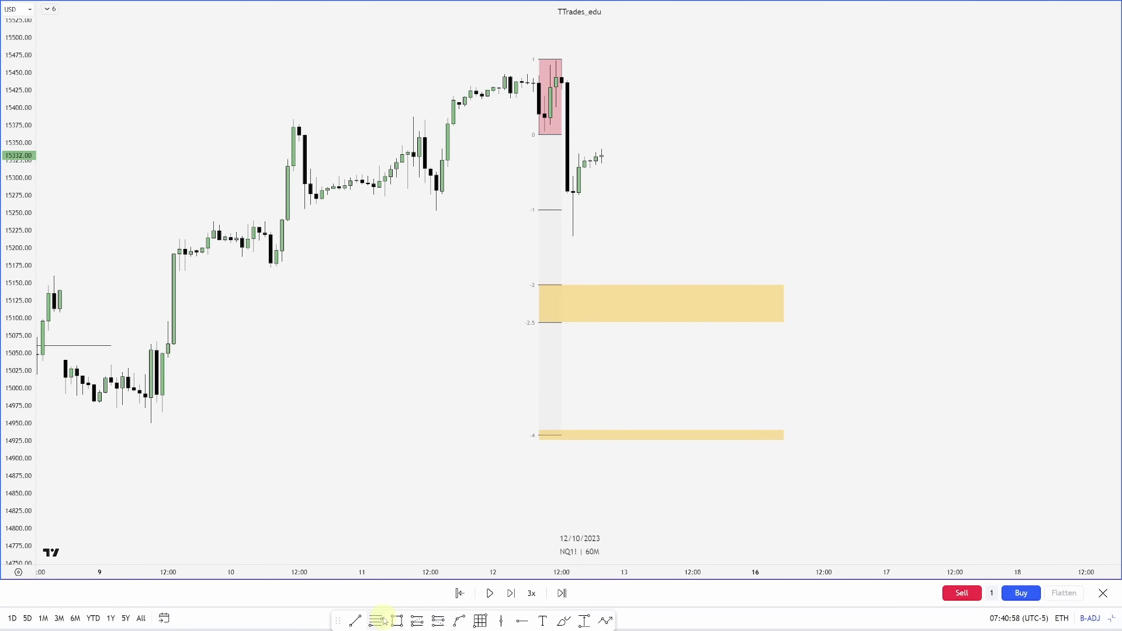
# - Draw horizontal trend lines from the 9 October candles at 15095.50 and 15166.75 to the end of the -2 to -2.5 zone
pyautogui.click(355, 620)
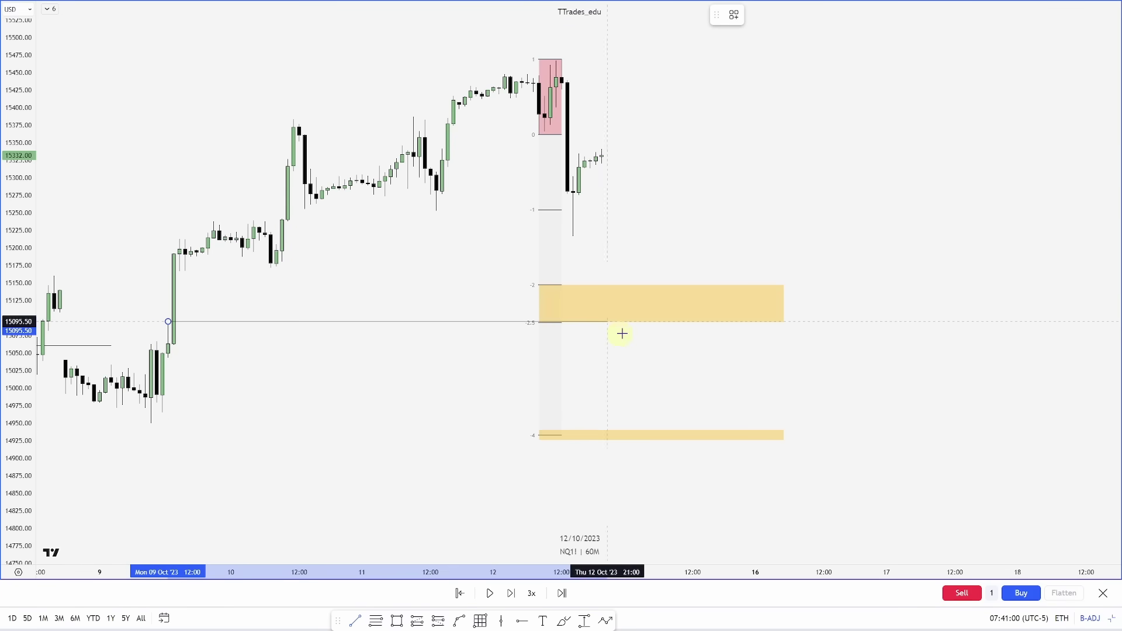
pyautogui.click(779, 323)
pyautogui.click(178, 276)
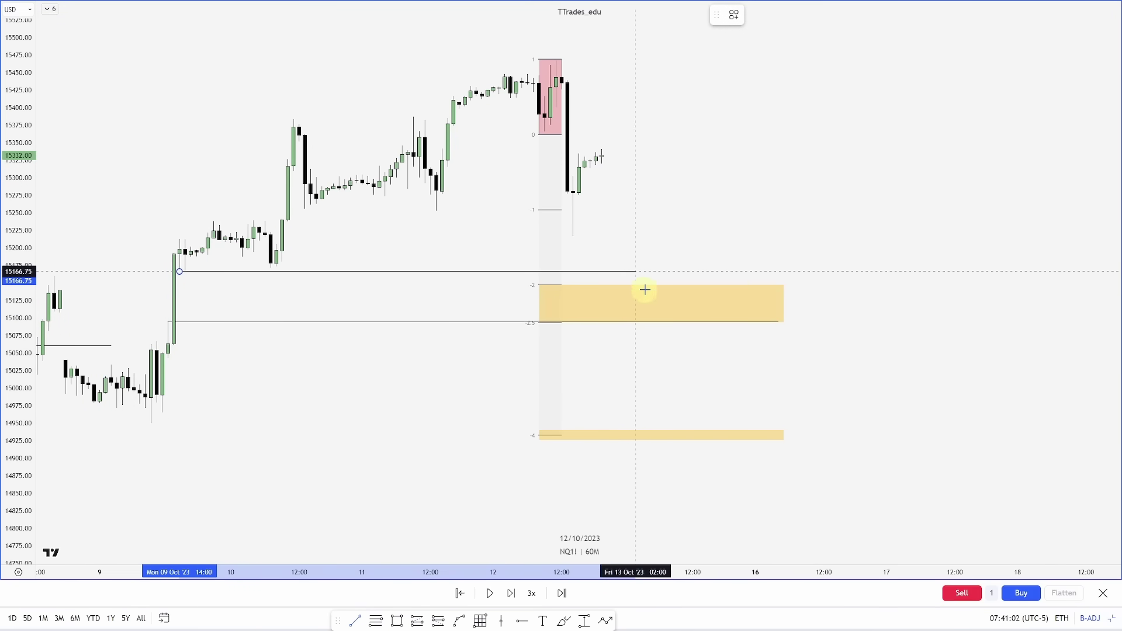
pyautogui.click(779, 279)
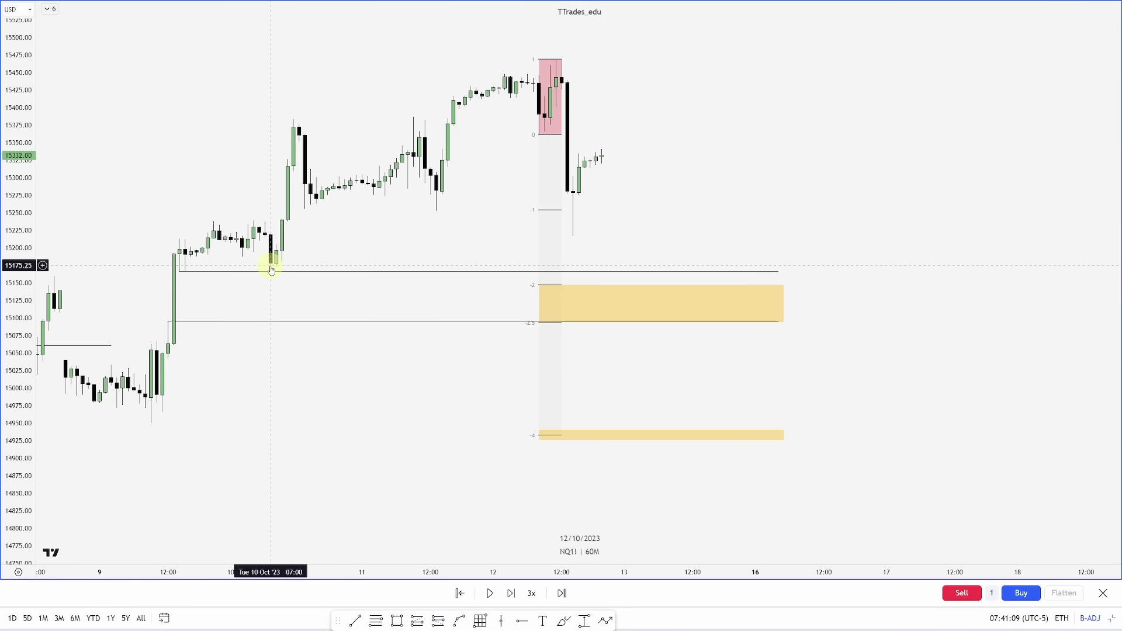
# - Draw a Fib across the 9 October gap between 15095.50 and 15166.75, showing only its 0.5 level
pyautogui.click(382, 625)
pyautogui.click(165, 328)
pyautogui.click(175, 271)
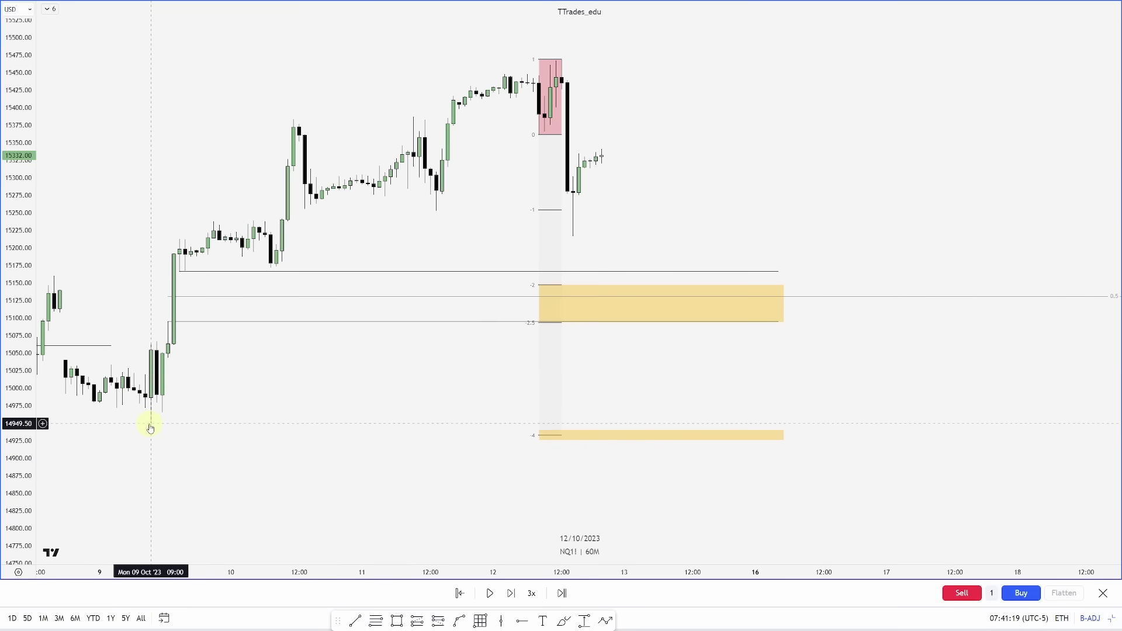
# - Draw a horizontal trend line from the 9 October low at 14949.50 to the end of the -4 zone
pyautogui.hotkey('alt', 't')
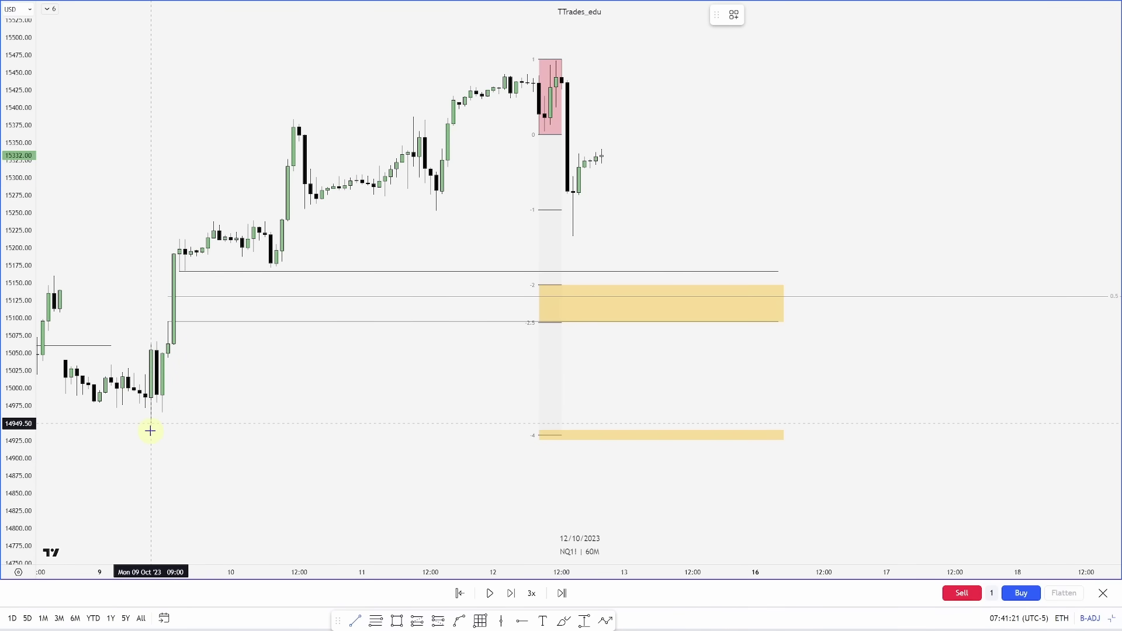
pyautogui.click(150, 431)
pyautogui.click(784, 430)
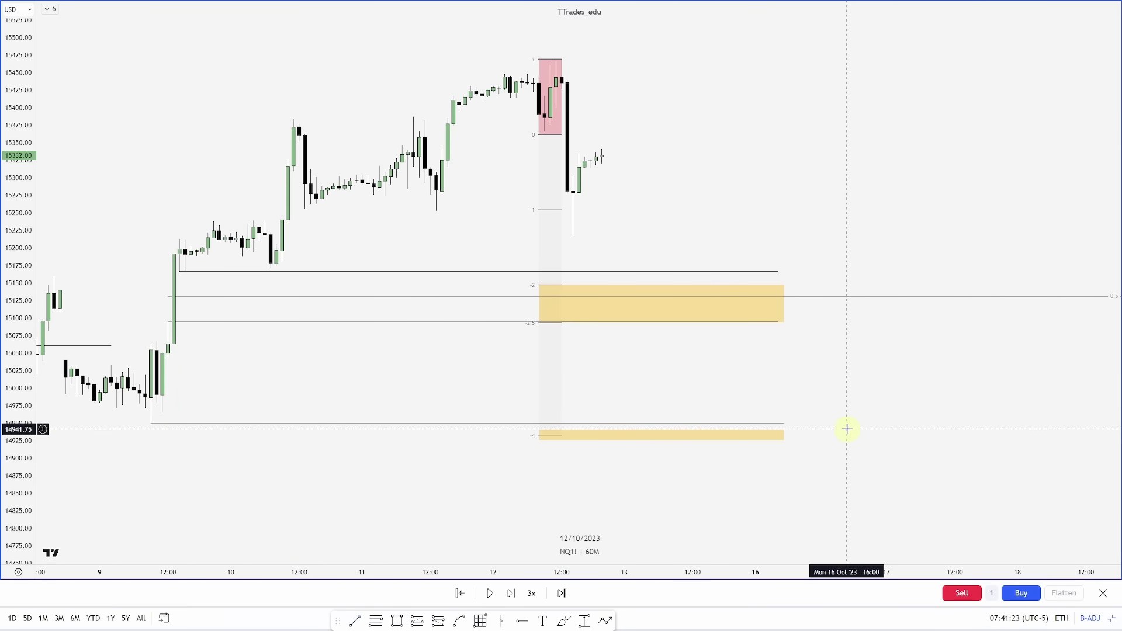
# - Advance the bar replay candle by candle to 16 October 2023 to follow price around the -2 to -2.5 zone
pyautogui.moveTo(893, 449); pyautogui.dragTo(855, 453)
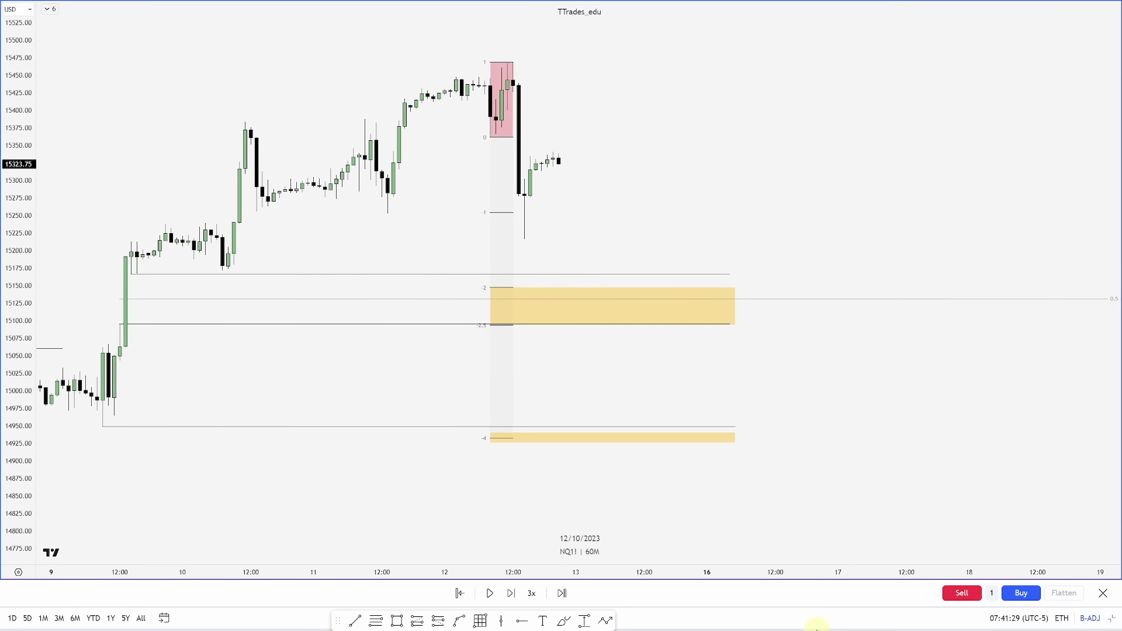
pyautogui.hotkey('shift', 'Right')
pyautogui.hotkey('shift', 'Right')
pyautogui.hotkey('shift', 'Right')
pyautogui.hotkey('shift', 'Right')
pyautogui.hotkey('shift', 'Right')
pyautogui.hotkey('shift', 'Right')
pyautogui.hotkey('shift', 'Right')
pyautogui.hotkey('shift', 'Right')
pyautogui.hotkey('shift', 'Right')
pyautogui.hotkey('shift', 'Right')
pyautogui.hotkey('shift', 'Right')
pyautogui.hotkey('shift', 'Right')
pyautogui.hotkey('shift', 'Right')
pyautogui.hotkey('shift', 'Right')
pyautogui.hotkey('shift', 'Right')
pyautogui.hotkey('shift', 'Right')
pyautogui.hotkey('shift', 'Right')
pyautogui.hotkey('shift', 'Right')
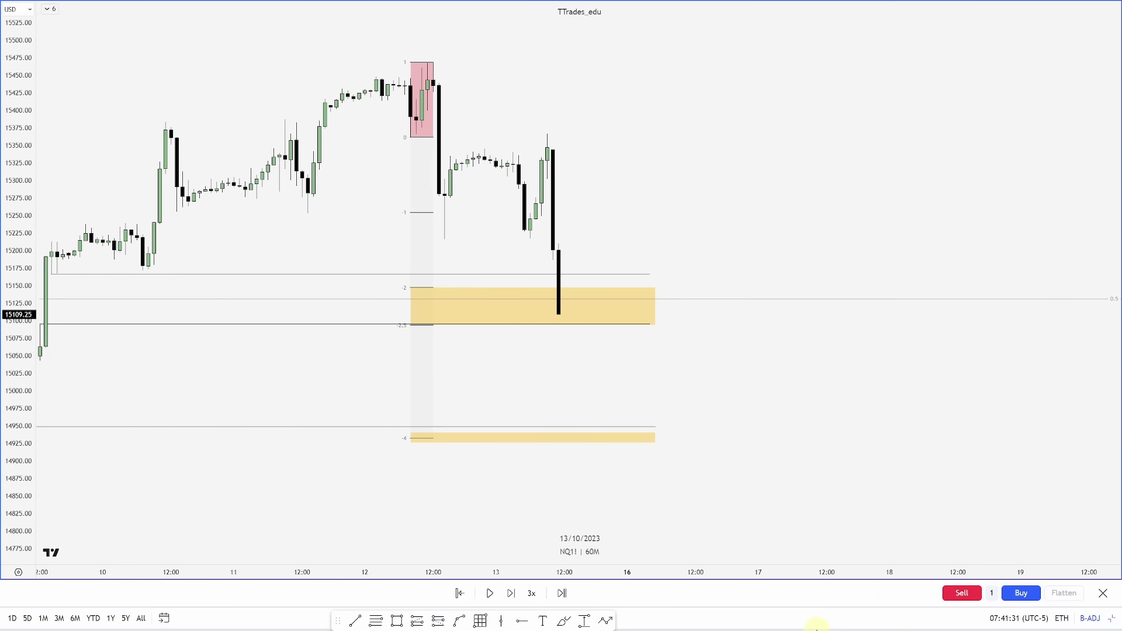
pyautogui.hotkey('shift', 'Right')
pyautogui.hotkey('shift', 'Right')
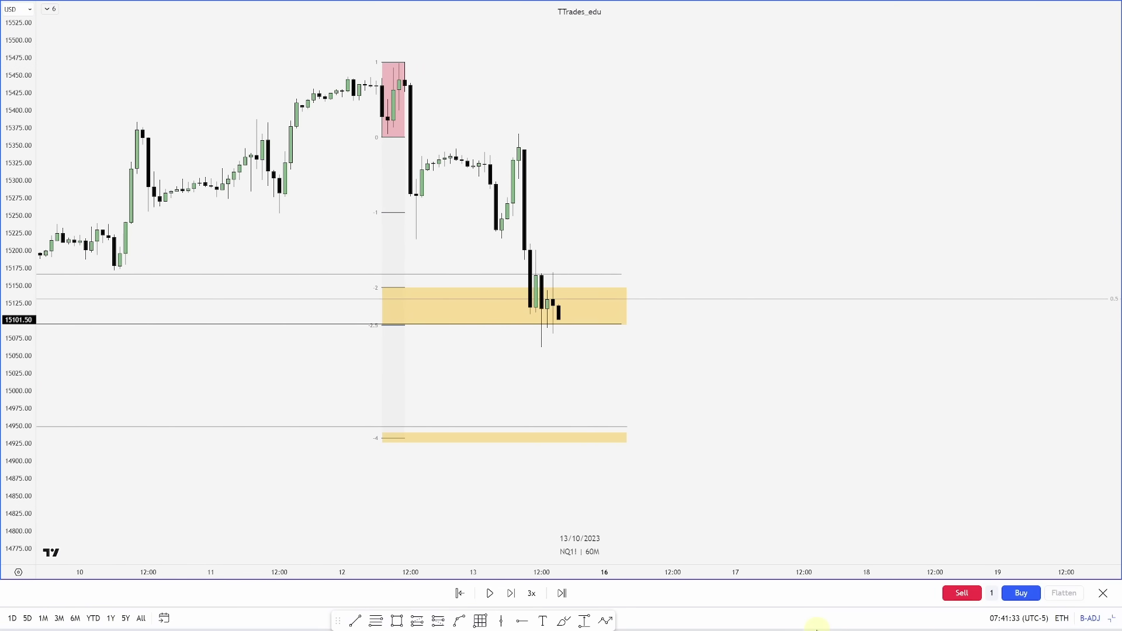
pyautogui.hotkey('shift', 'Right')
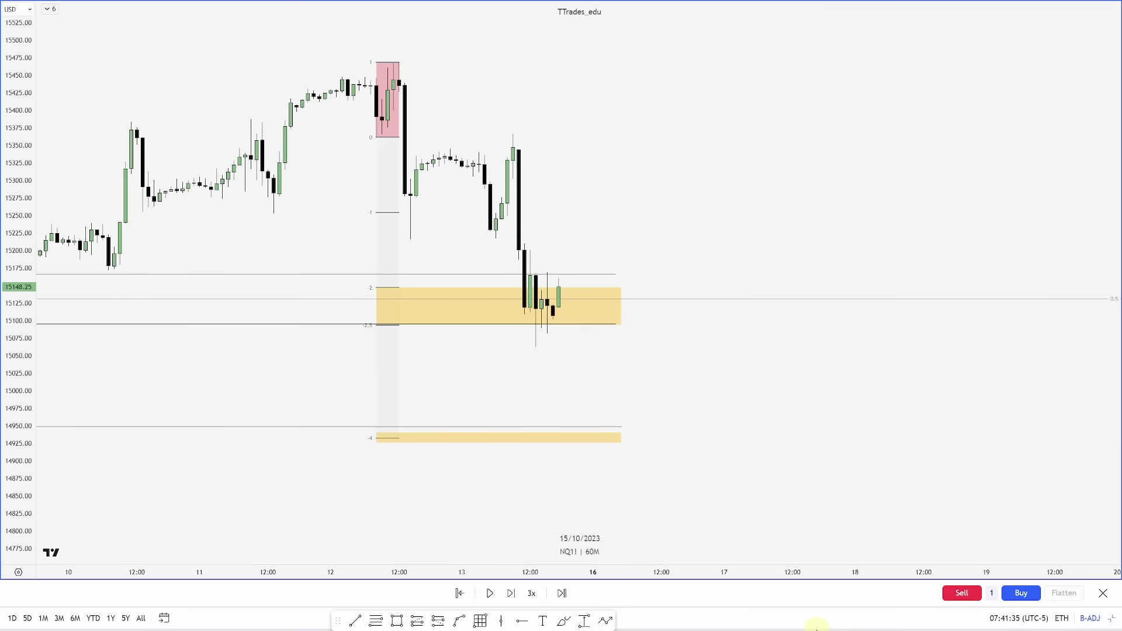
pyautogui.hotkey('shift', 'Right')
pyautogui.hotkey('shift', 'Right')
pyautogui.hotkey('shift', 'Right')
pyautogui.hotkey('shift', 'Right')
pyautogui.hotkey('shift', 'Right')
pyautogui.hotkey('shift', 'Right')
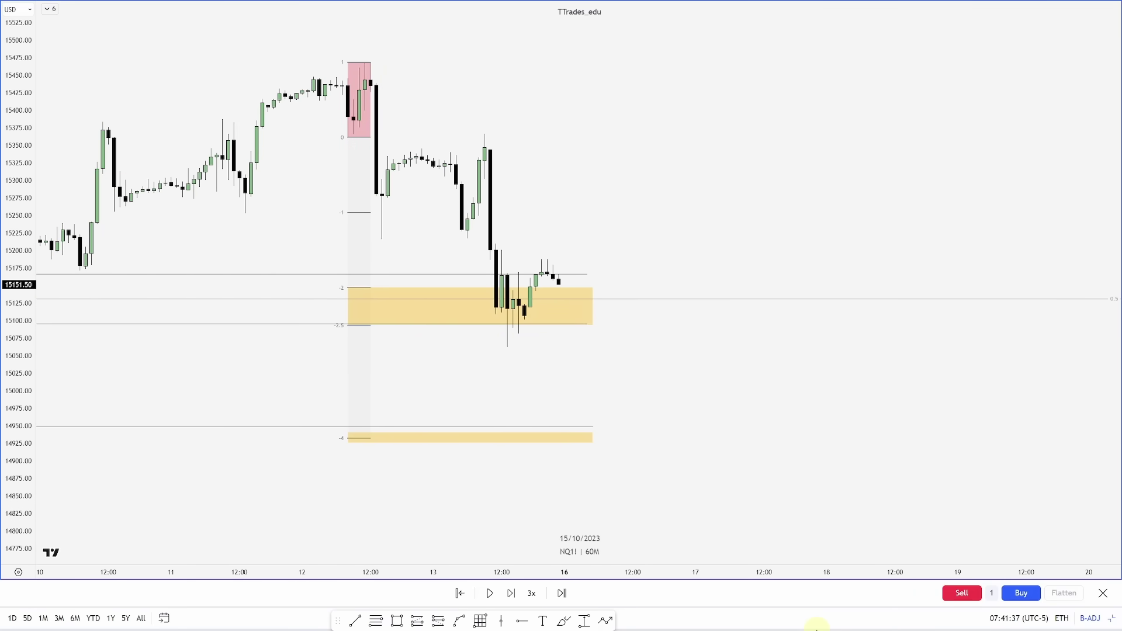
pyautogui.hotkey('shift', 'Right')
pyautogui.hotkey('shift', 'Right')
pyautogui.hotkey('shift', 'Right')
pyautogui.hotkey('shift', 'Right')
pyautogui.hotkey('shift', 'Right')
pyautogui.hotkey('shift', 'Right')
pyautogui.hotkey('shift', 'Right')
pyautogui.hotkey('shift', 'Right')
pyautogui.hotkey('shift', 'Right')
pyautogui.hotkey('shift', 'Right')
pyautogui.hotkey('shift', 'Right')
pyautogui.hotkey('shift', 'Right')
pyautogui.hotkey('shift', 'Right')
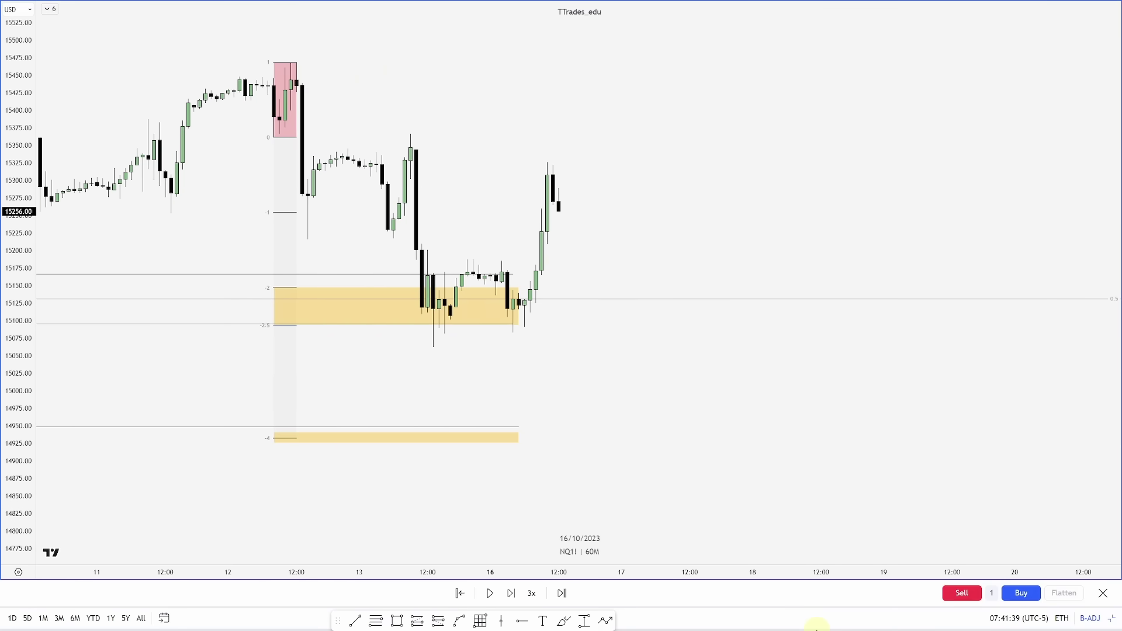
# - Advance the bar replay candle by candle to 19 October 2023 to follow price down towards the -4 zone
pyautogui.hotkey('shift', 'Right')
pyautogui.hotkey('shift', 'Right')
pyautogui.hotkey('shift', 'Right')
pyautogui.hotkey('shift', 'Right')
pyautogui.hotkey('shift', 'Right')
pyautogui.hotkey('shift', 'Right')
pyautogui.hotkey('shift', 'Right')
pyautogui.hotkey('shift', 'Right')
pyautogui.hotkey('shift', 'Right')
pyautogui.hotkey('shift', 'Right')
pyautogui.hotkey('shift', 'Right')
pyautogui.hotkey('shift', 'Right')
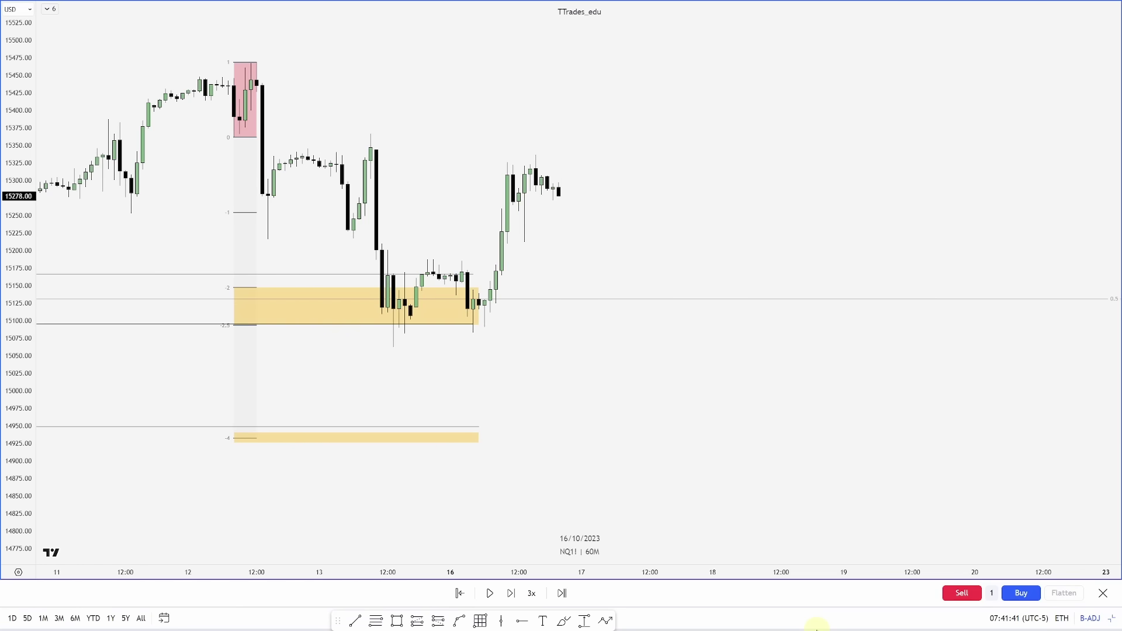
pyautogui.hotkey('shift', 'Right')
pyautogui.hotkey('shift', 'Right')
pyautogui.hotkey('shift', 'Right')
pyautogui.hotkey('shift', 'Right')
pyautogui.hotkey('shift', 'Right')
pyautogui.hotkey('shift', 'Right')
pyautogui.hotkey('shift', 'Right')
pyautogui.hotkey('shift', 'Right')
pyautogui.hotkey('shift', 'Right')
pyautogui.hotkey('shift', 'Right')
pyautogui.hotkey('shift', 'Right')
pyautogui.hotkey('shift', 'Right')
pyautogui.hotkey('shift', 'Right')
pyautogui.hotkey('shift', 'Right')
pyautogui.hotkey('shift', 'Right')
pyautogui.hotkey('shift', 'Right')
pyautogui.hotkey('shift', 'Right')
pyautogui.hotkey('shift', 'Right')
pyautogui.hotkey('shift', 'Right')
pyautogui.hotkey('shift', 'Right')
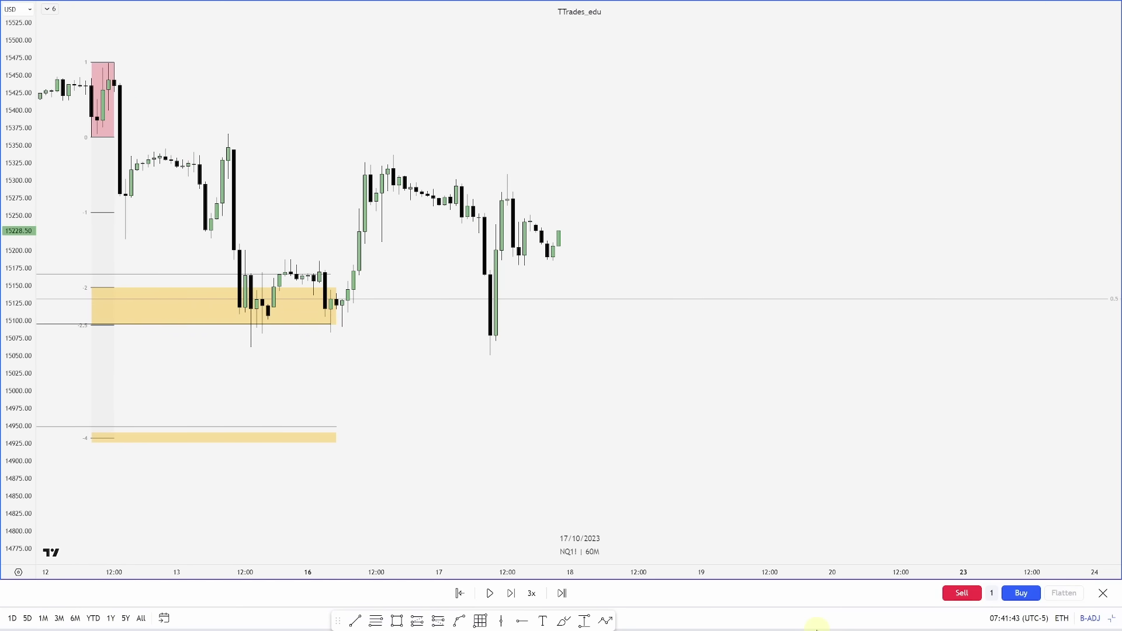
pyautogui.hotkey('shift', 'Right')
pyautogui.hotkey('shift', 'Right')
pyautogui.hotkey('shift', 'Right')
pyautogui.hotkey('shift', 'Right')
pyautogui.hotkey('shift', 'Right')
pyautogui.hotkey('shift', 'Right')
pyautogui.hotkey('shift', 'Right')
pyautogui.hotkey('shift', 'Right')
pyautogui.hotkey('shift', 'Right')
pyautogui.hotkey('shift', 'Right')
pyautogui.hotkey('shift', 'Right')
pyautogui.hotkey('shift', 'Right')
pyautogui.hotkey('shift', 'Right')
pyautogui.hotkey('shift', 'Right')
pyautogui.hotkey('shift', 'Right')
pyautogui.hotkey('shift', 'Right')
pyautogui.hotkey('shift', 'Right')
pyautogui.hotkey('shift', 'Right')
pyautogui.hotkey('shift', 'Right')
pyautogui.hotkey('shift', 'Right')
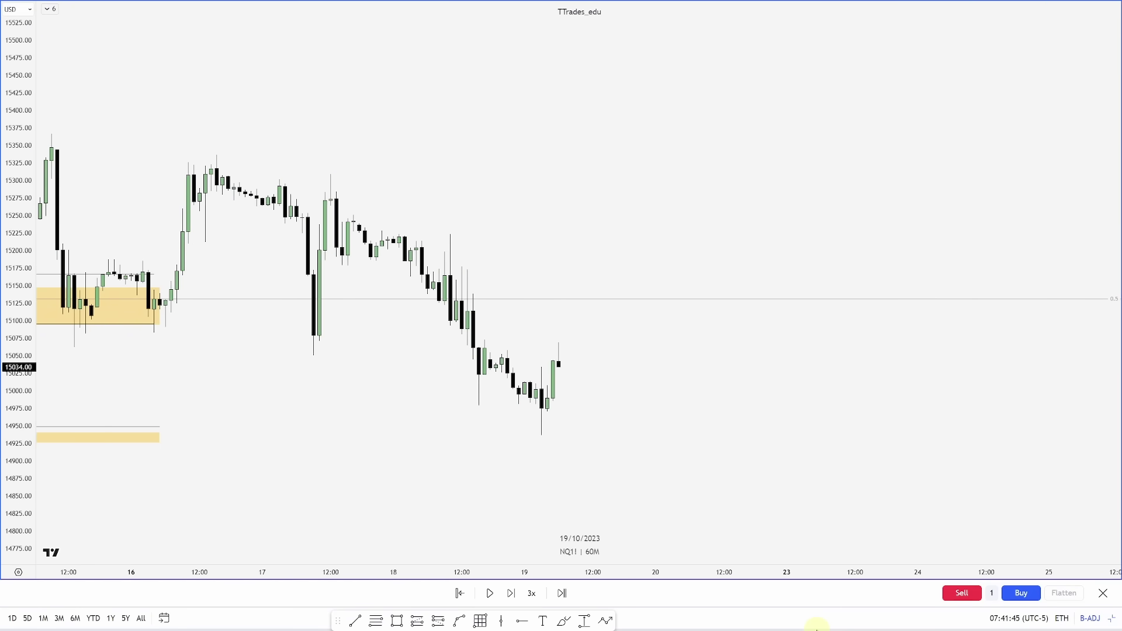
# - Extend the -4 zone rectangle and the 14949.50 trend line forward to the latest 19 October candles
pyautogui.scroll(-5, 646, 473)
pyautogui.click(537, 438)
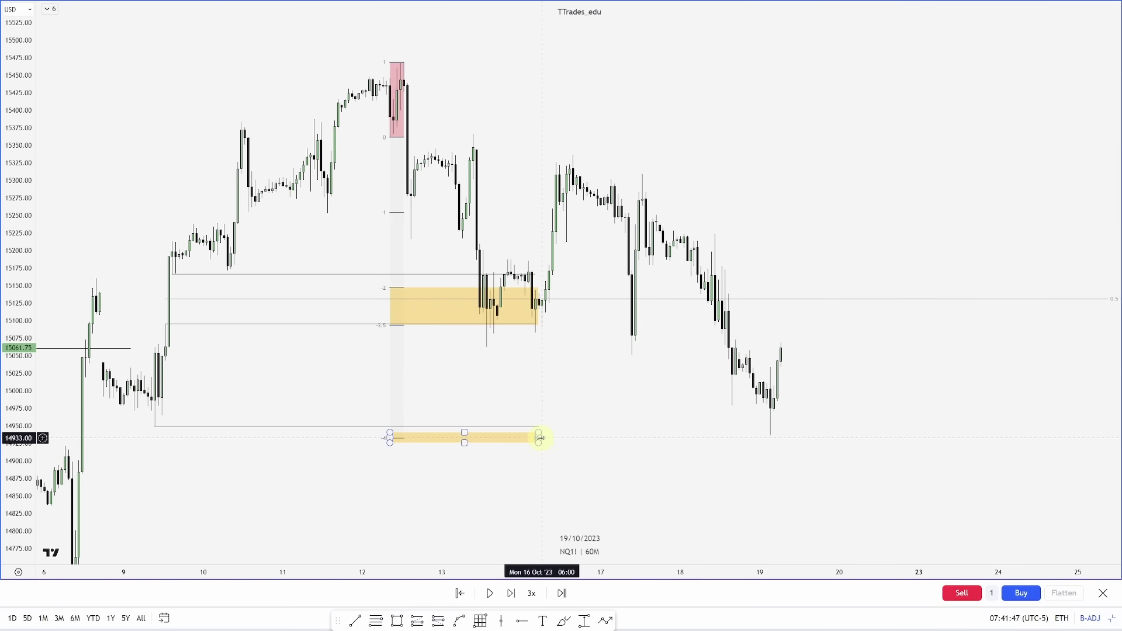
pyautogui.moveTo(536, 438); pyautogui.dragTo(794, 442)
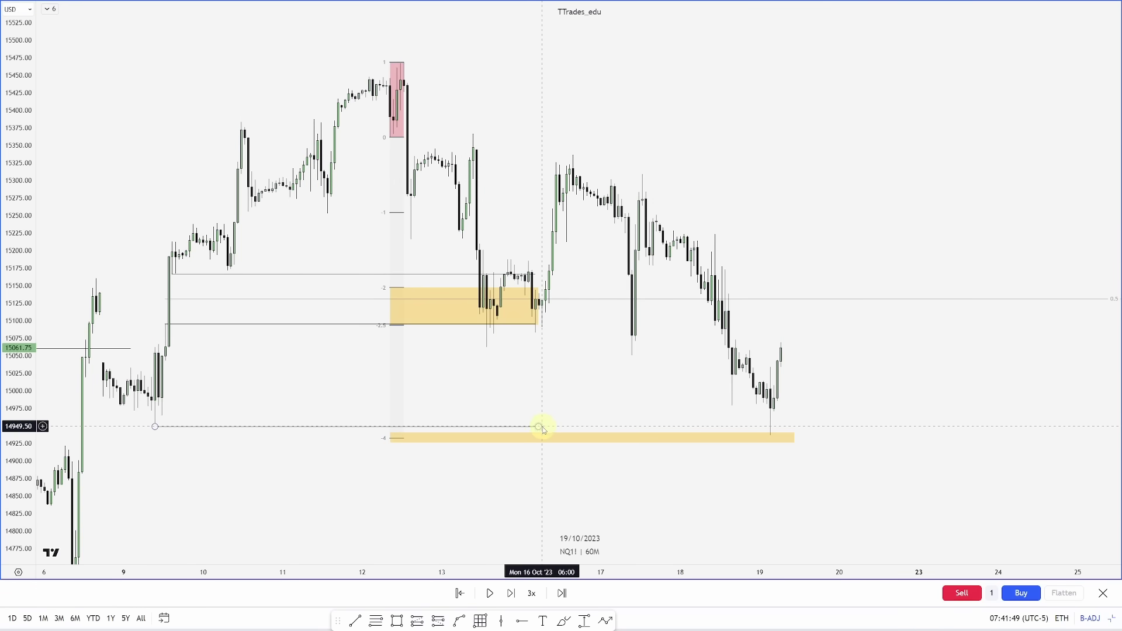
pyautogui.moveTo(538, 428); pyautogui.dragTo(782, 433)
# - Examine the earlier Fib projections from late September and early October, comparing their lower targets with the current price
pyautogui.moveTo(844, 479); pyautogui.dragTo(801, 486)
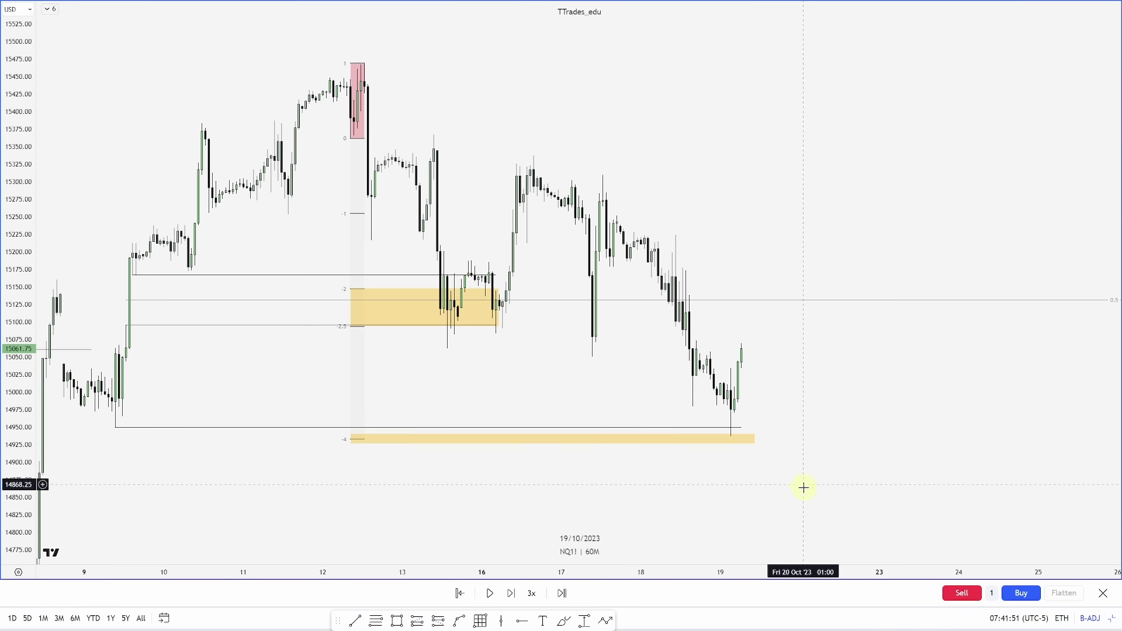
pyautogui.moveTo(806, 527); pyautogui.dragTo(864, 471)
pyautogui.moveTo(18, 315); pyautogui.dragTo(33, 446)
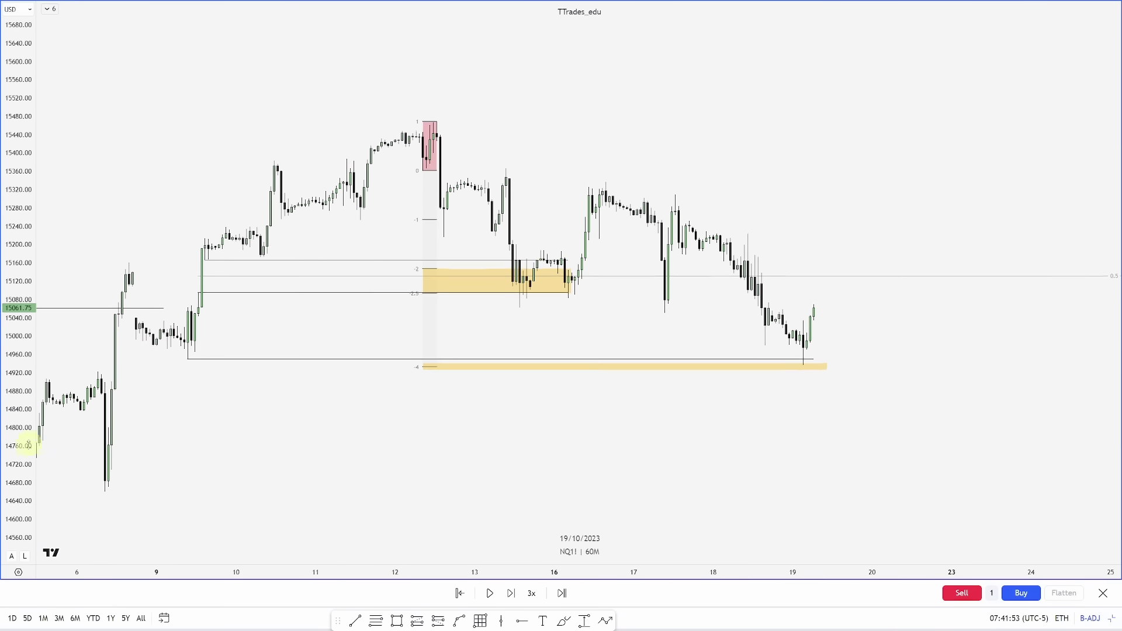
pyautogui.scroll(-3, 268, 428)
pyautogui.scroll(-2, 573, 426)
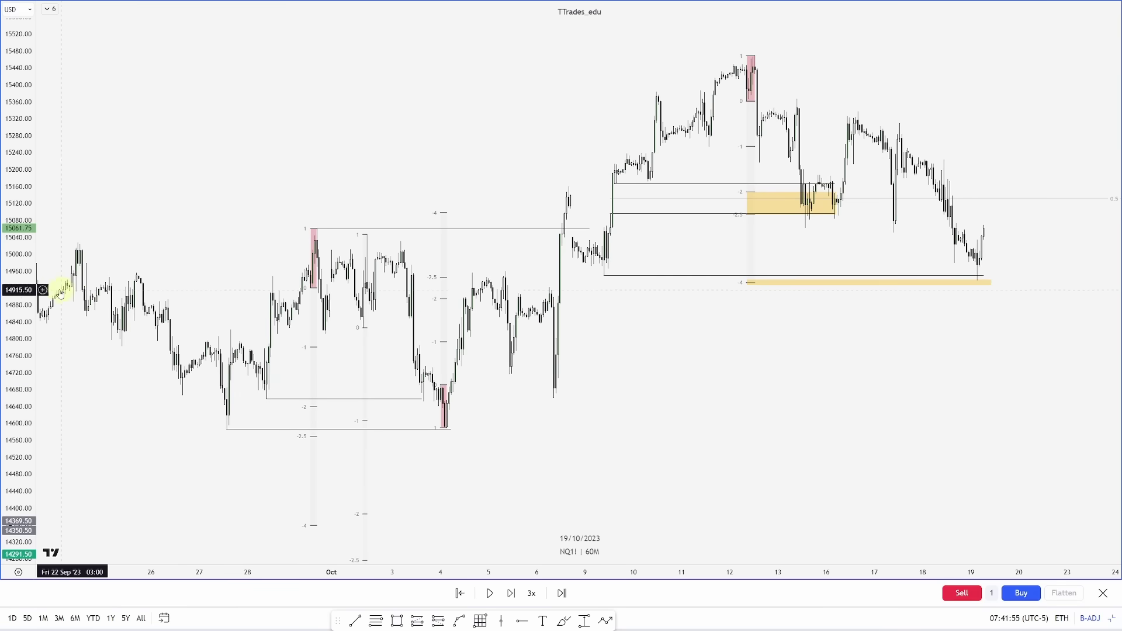
pyautogui.moveTo(50, 296); pyautogui.dragTo(42, 408)
pyautogui.moveTo(582, 380); pyautogui.dragTo(343, 404)
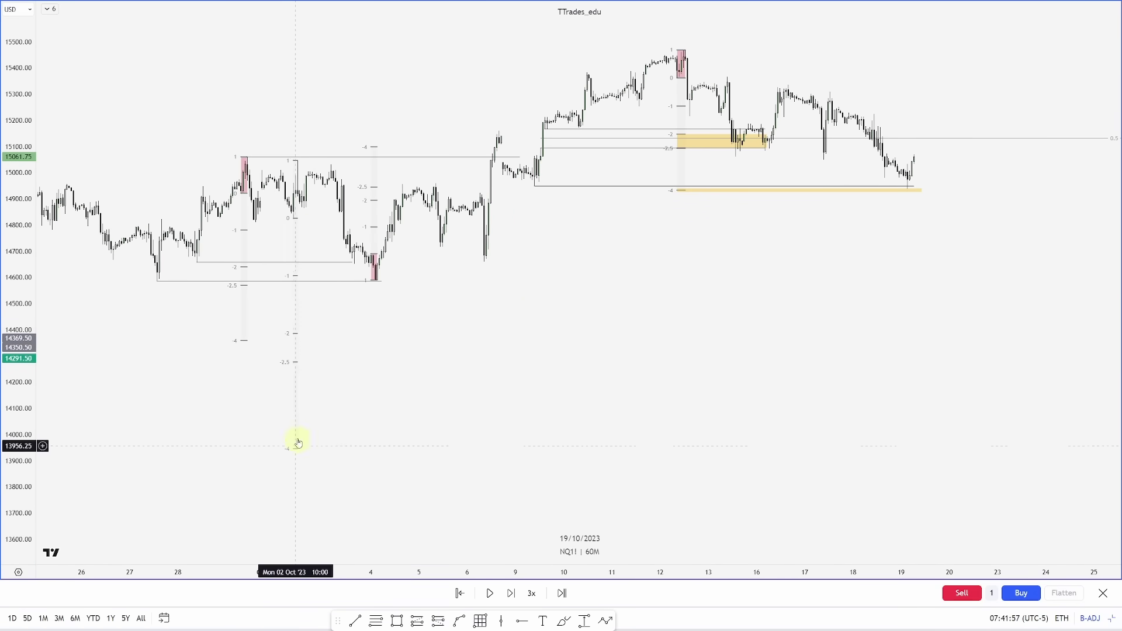
pyautogui.scroll(-2, 654, 341)
pyautogui.moveTo(654, 341); pyautogui.dragTo(631, 354)
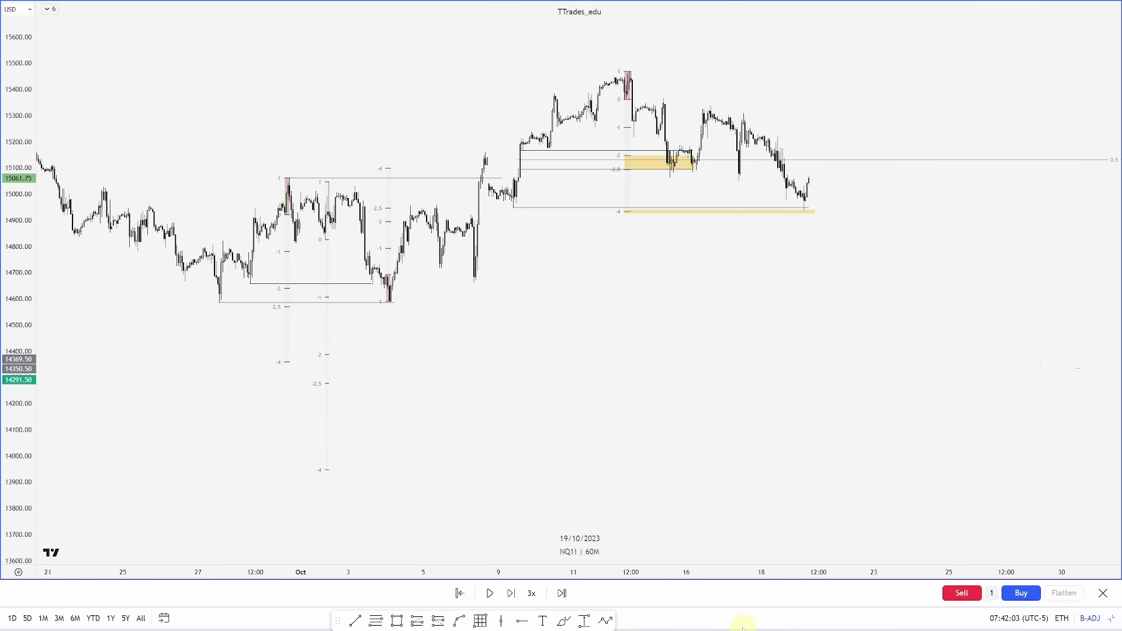
# - Advance the bar replay to 24 October 2023 to follow price beyond the -4 zone
pyautogui.hotkey('shift', 'Right')
pyautogui.hotkey('shift', 'Right')
pyautogui.hotkey('shift', 'Right')
pyautogui.hotkey('shift', 'Right')
pyautogui.hotkey('shift', 'Right')
pyautogui.hotkey('shift', 'Right')
pyautogui.hotkey('shift', 'Right')
pyautogui.hotkey('shift', 'Right')
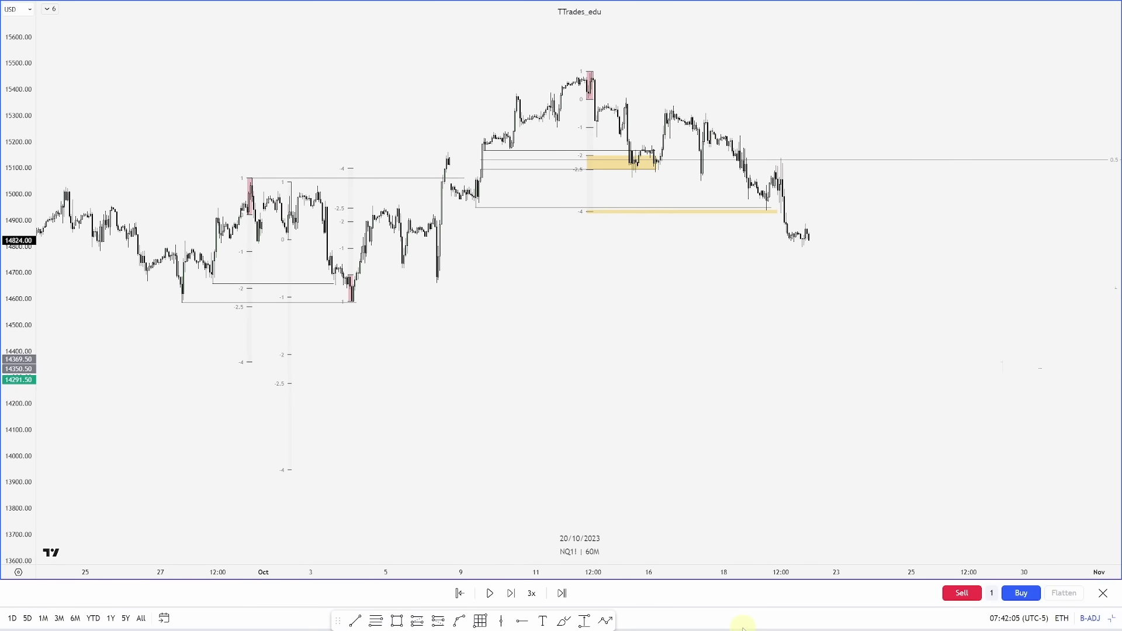
pyautogui.hotkey('shift', 'Right')
pyautogui.hotkey('shift', 'Right')
pyautogui.hotkey('shift', 'Right')
pyautogui.hotkey('shift', 'Right')
pyautogui.hotkey('shift', 'Right')
pyautogui.hotkey('shift', 'Right')
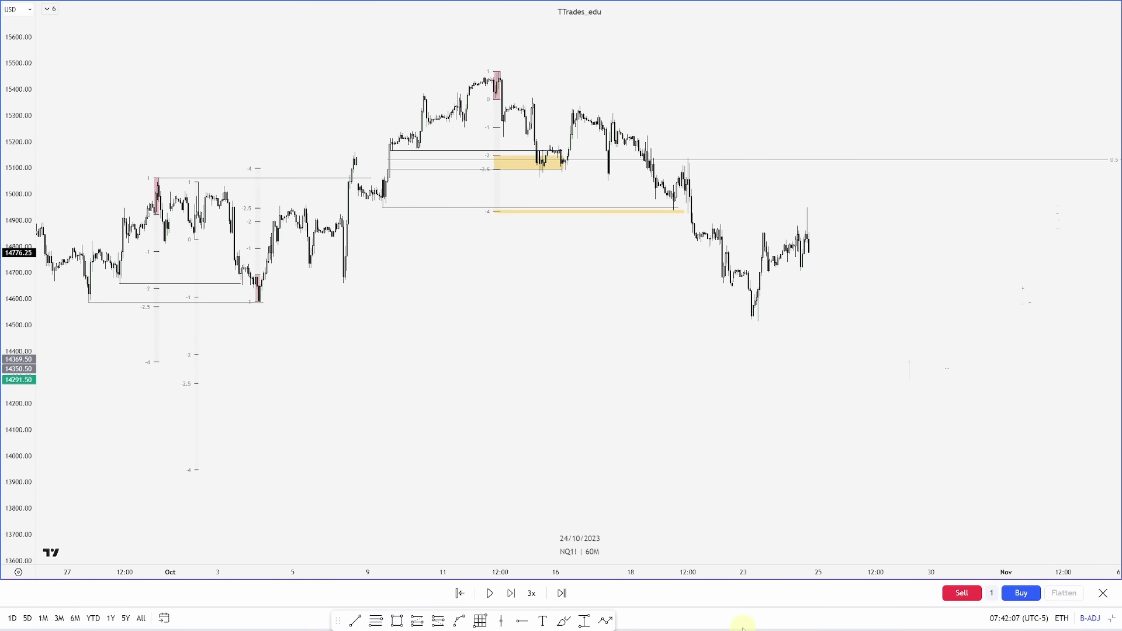
# - Extend the 14586.00 trend line to 23 October and shade a narrow zone across the earlier Fibs' overlapping -4 and -2 levels
pyautogui.moveTo(259, 302); pyautogui.dragTo(748, 325)
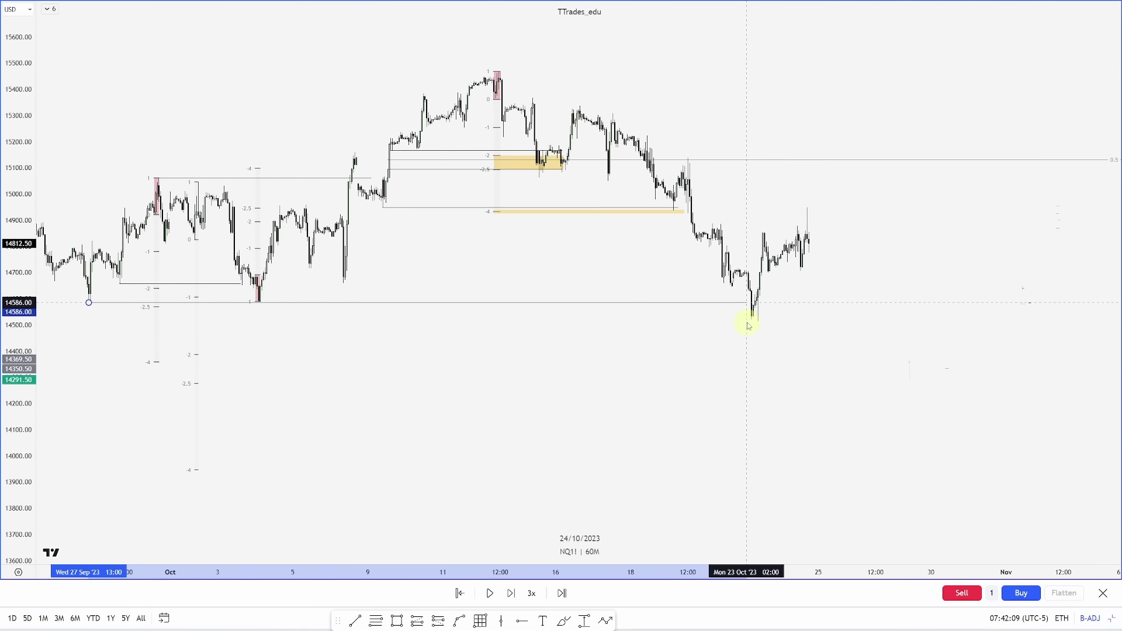
pyautogui.click(396, 621)
pyautogui.moveTo(150, 362); pyautogui.dragTo(883, 360)
pyautogui.click(113, 371)
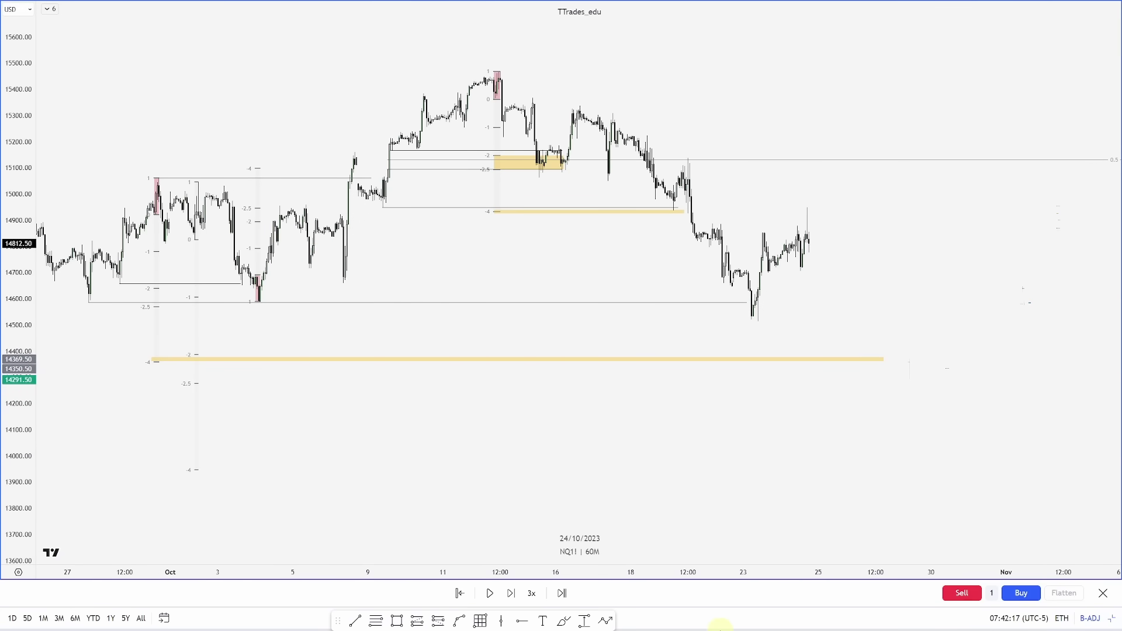
# - Advance the replay past 25 October, projecting a Fib from the 24 October high to the leg's low with its -2 to -2.5 zone shaded
pyautogui.hotkey('shift', 'Right')
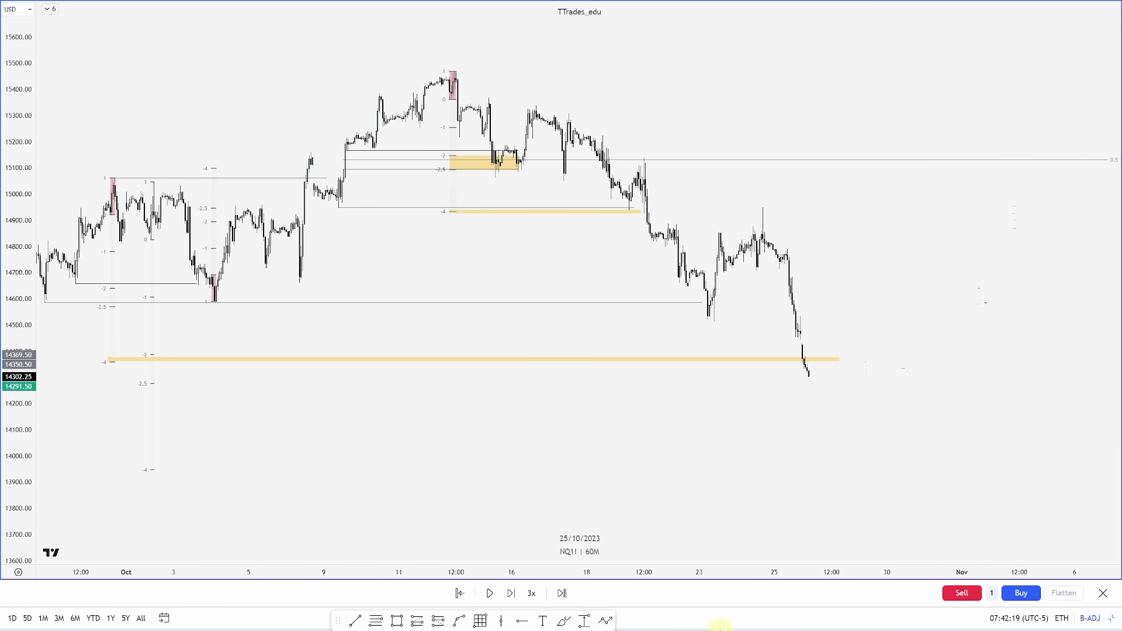
pyautogui.scroll(2, 772, 354)
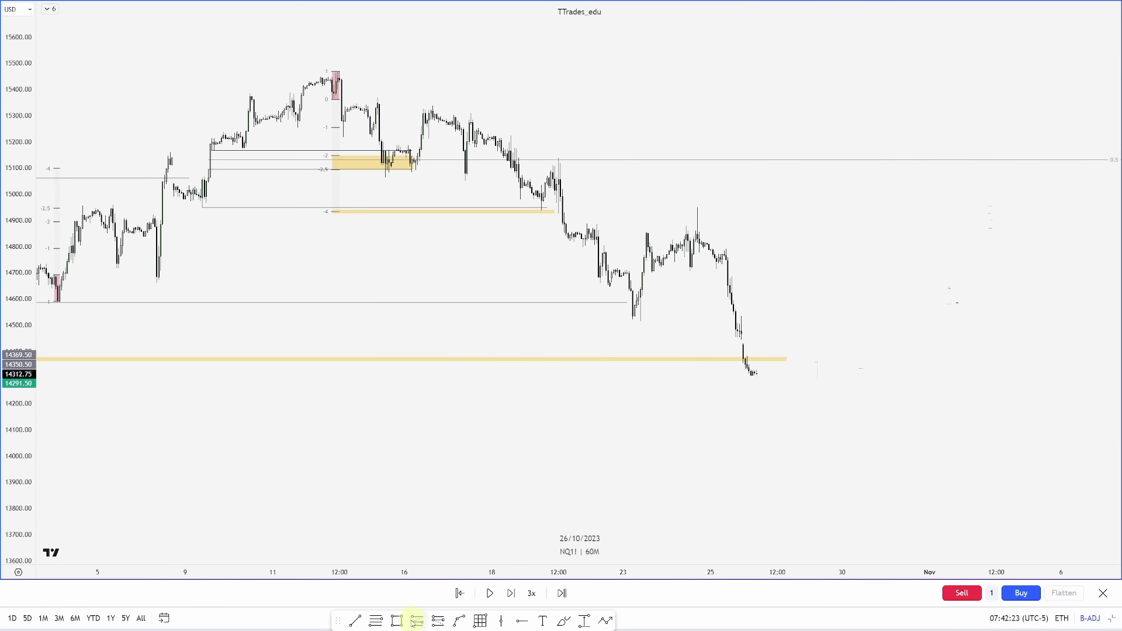
pyautogui.moveTo(696, 208); pyautogui.dragTo(695, 270)
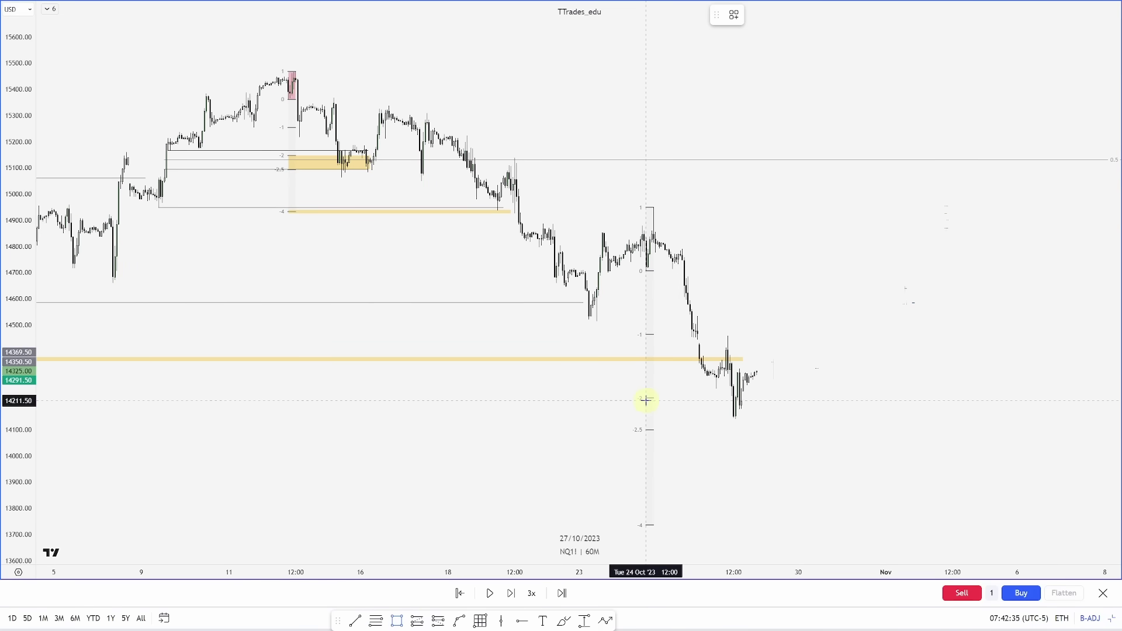
pyautogui.moveTo(644, 398); pyautogui.dragTo(769, 430)
pyautogui.click(785, 562)
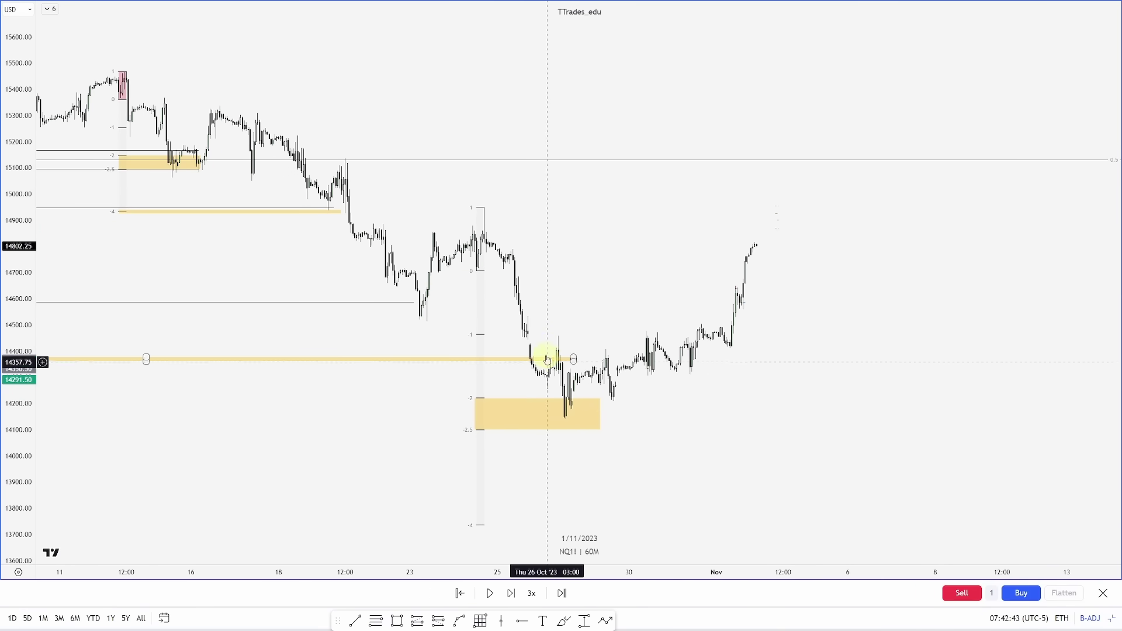
# - Draw a Fib from the 26 October low at 14140.25 up to the preceding high and shade its -2 to -2.5 zone
pyautogui.click(378, 623)
pyautogui.click(566, 419)
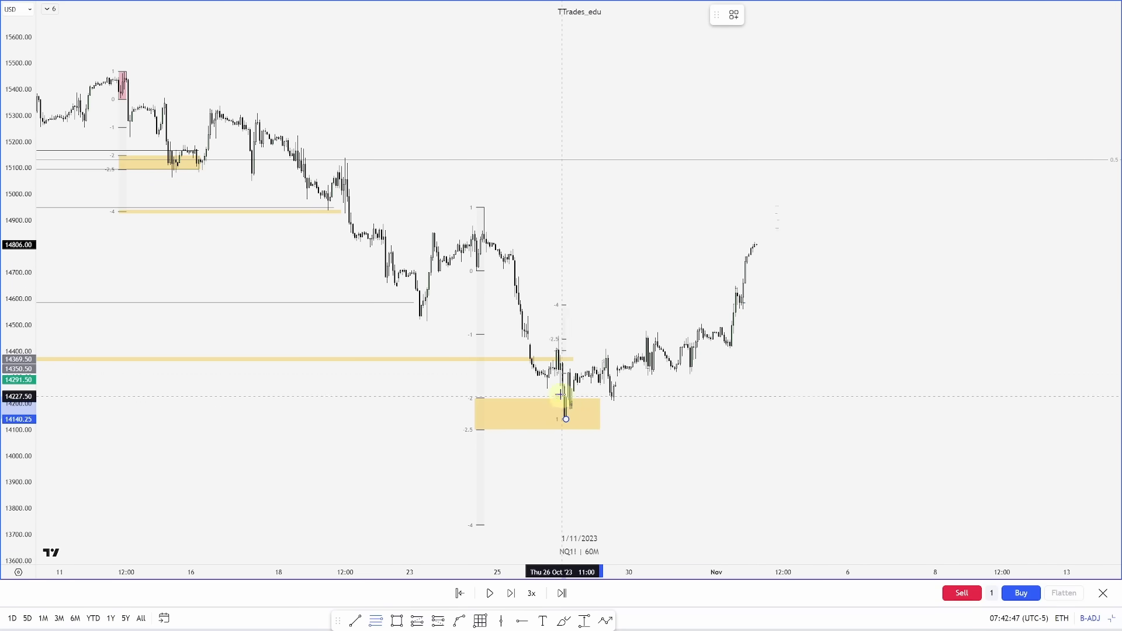
pyautogui.click(558, 335)
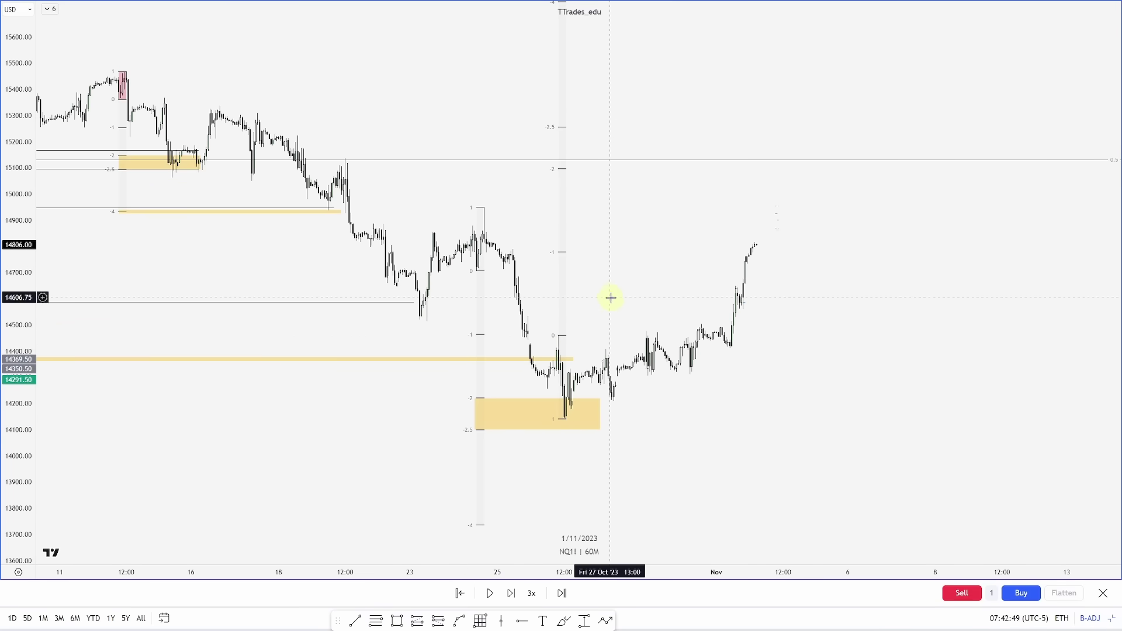
pyautogui.click(559, 208)
pyautogui.click(397, 621)
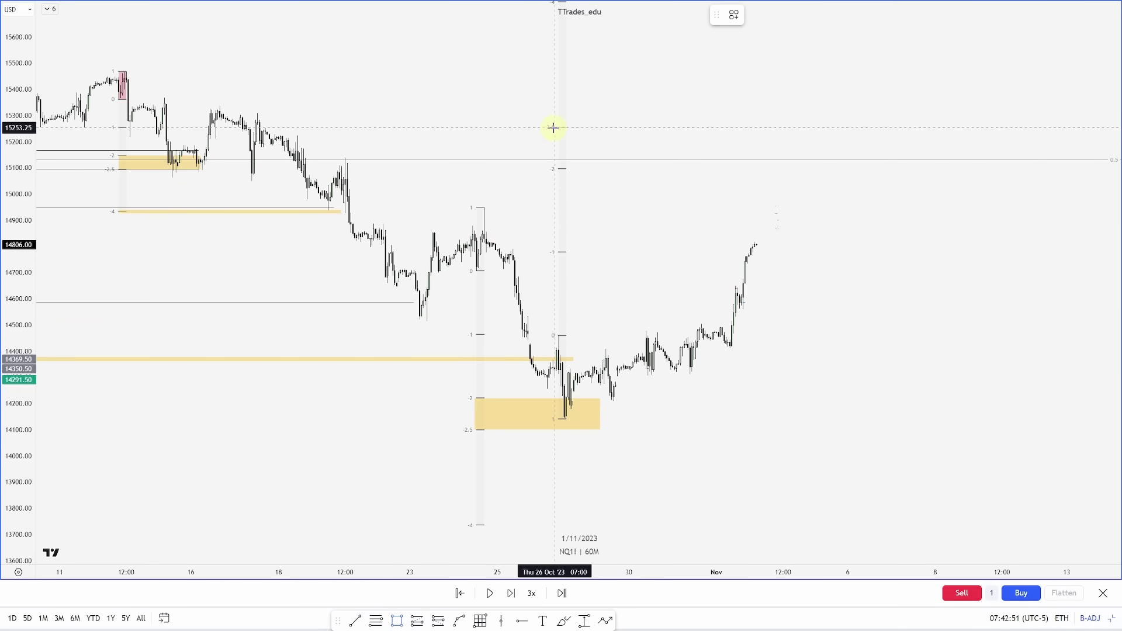
pyautogui.moveTo(554, 126)
pyautogui.mouseDown()
pyautogui.moveTo(604, 160)
pyautogui.moveTo(844, 169)
pyautogui.mouseUp()
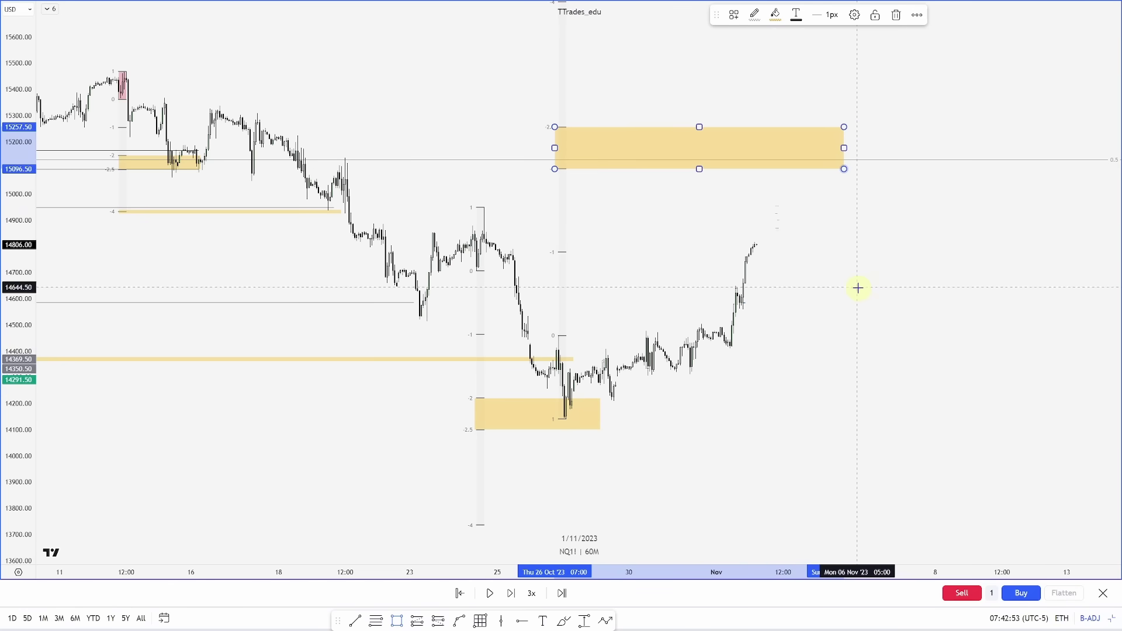
# - Advance the bar replay to 6 November 2023 to follow price towards the upper -2 to -2.5 zone
pyautogui.click(842, 625)
pyautogui.hotkey('shift', 'Right')
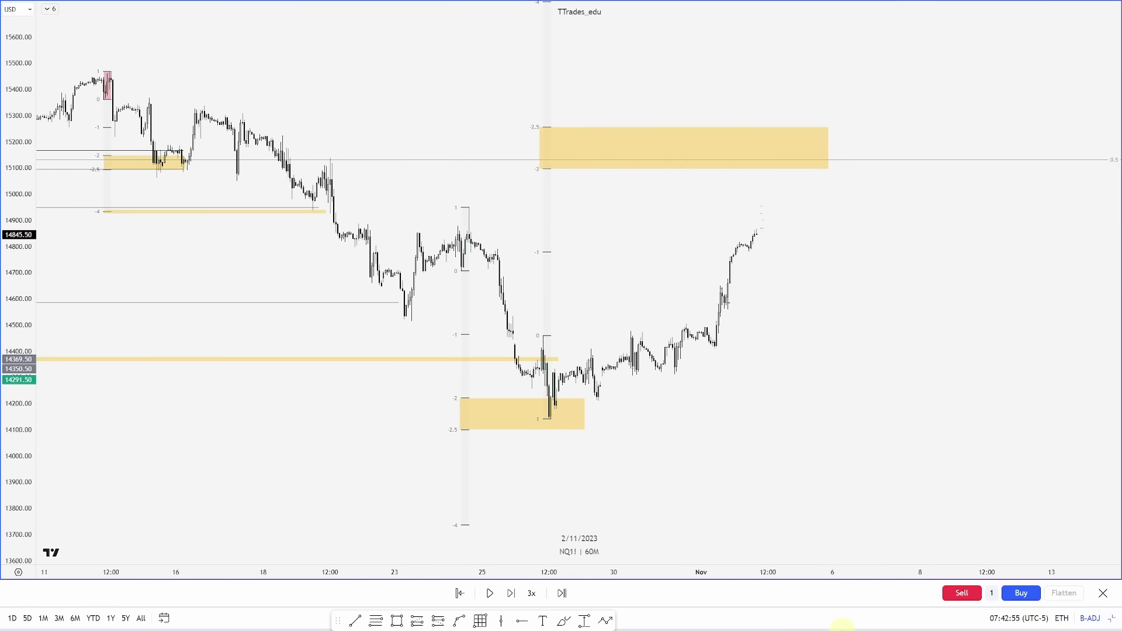
pyautogui.hotkey('shift', 'Right')
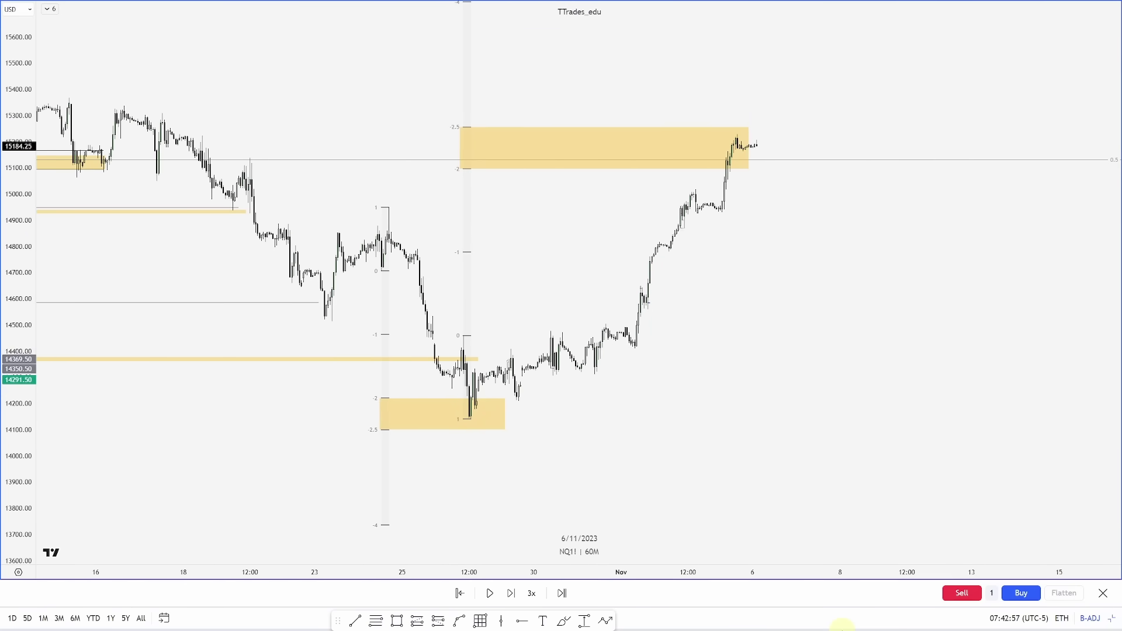
pyautogui.scroll(-5, 791, 496)
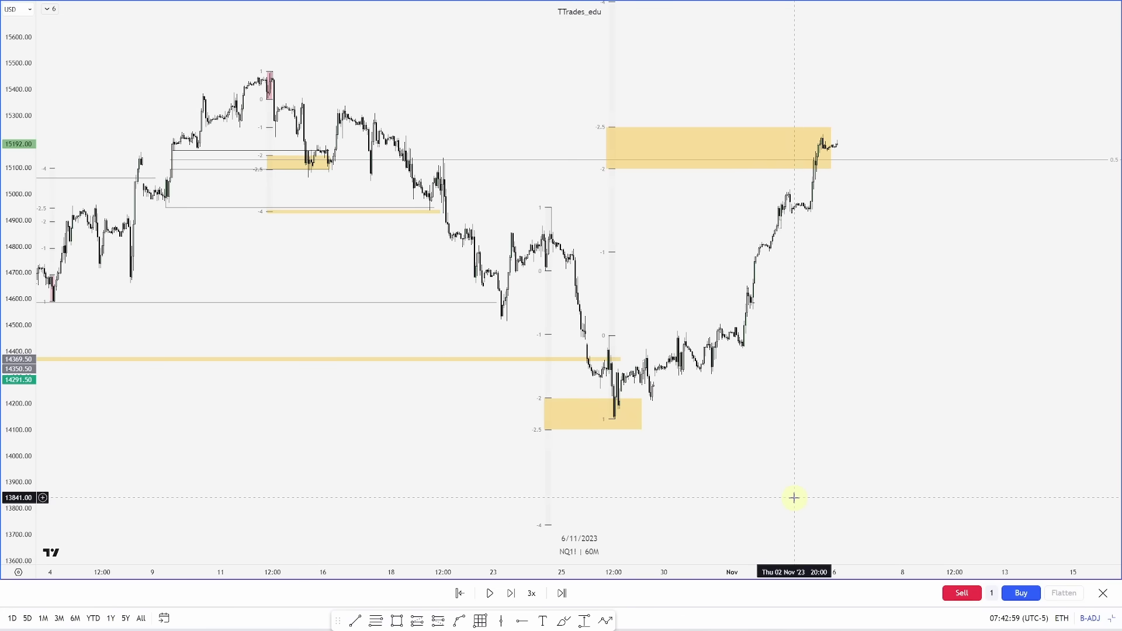
pyautogui.hscroll(-3, 587, 250)
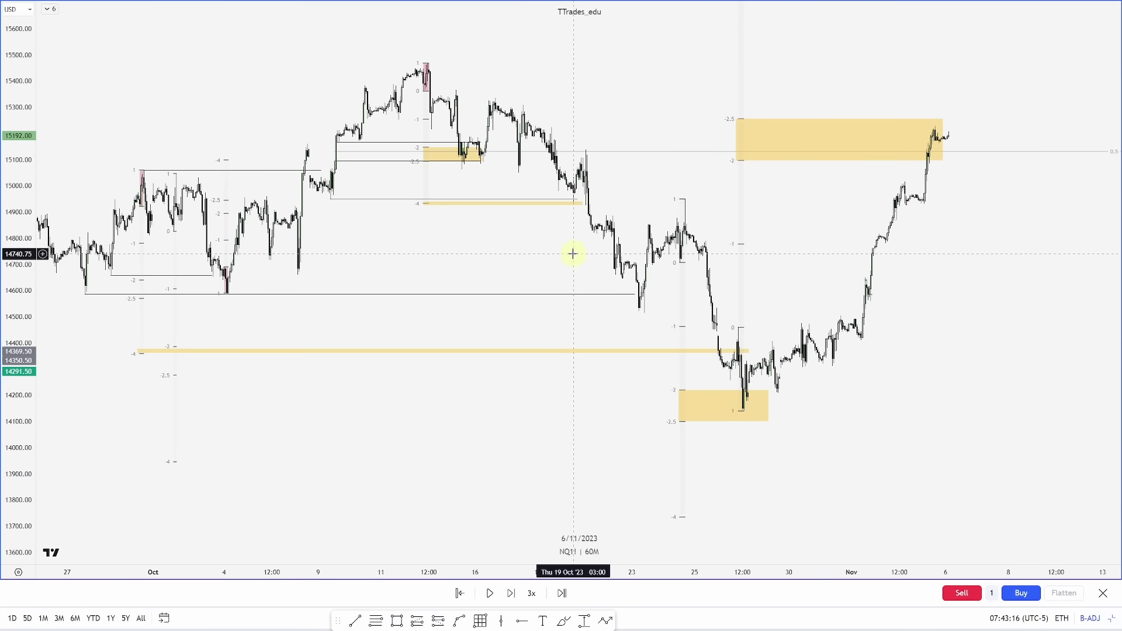
pyautogui.click(343, 310)
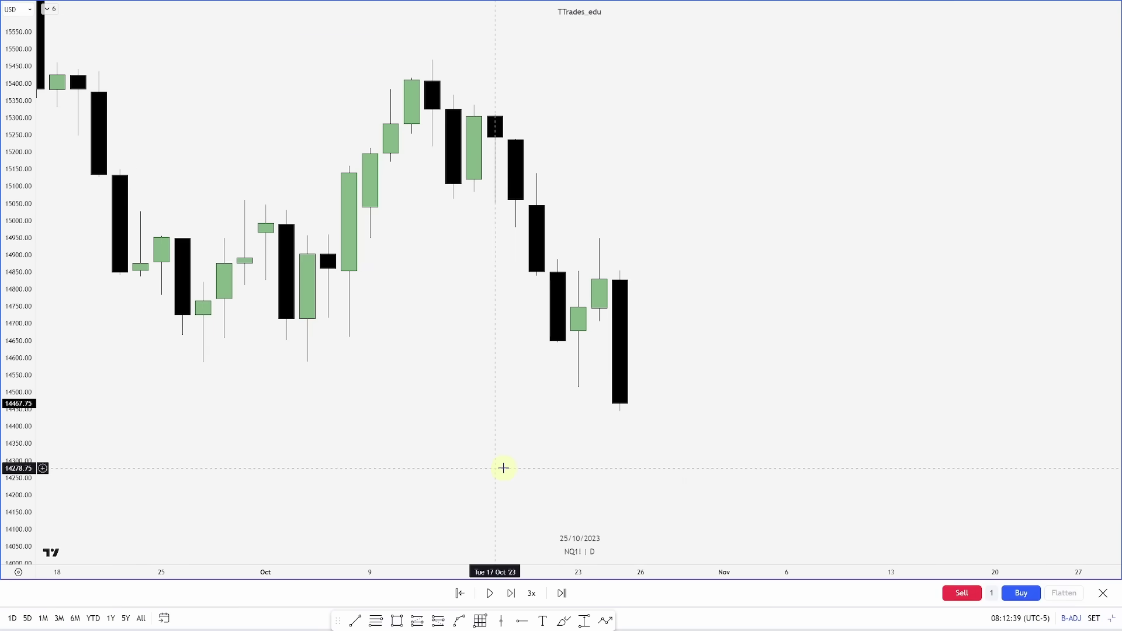
# - Draw horizontal trend lines on the daily chart from the 20 October high and the 18 October low at 14979.25 to 26 October
pyautogui.click(355, 620)
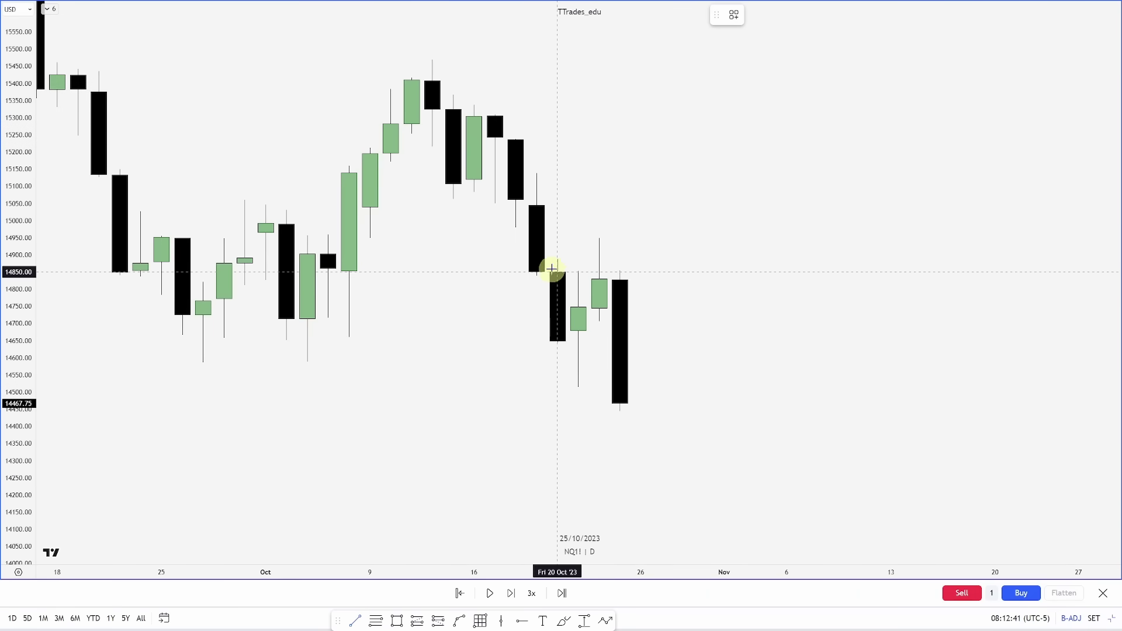
pyautogui.click(641, 258)
pyautogui.click(515, 228)
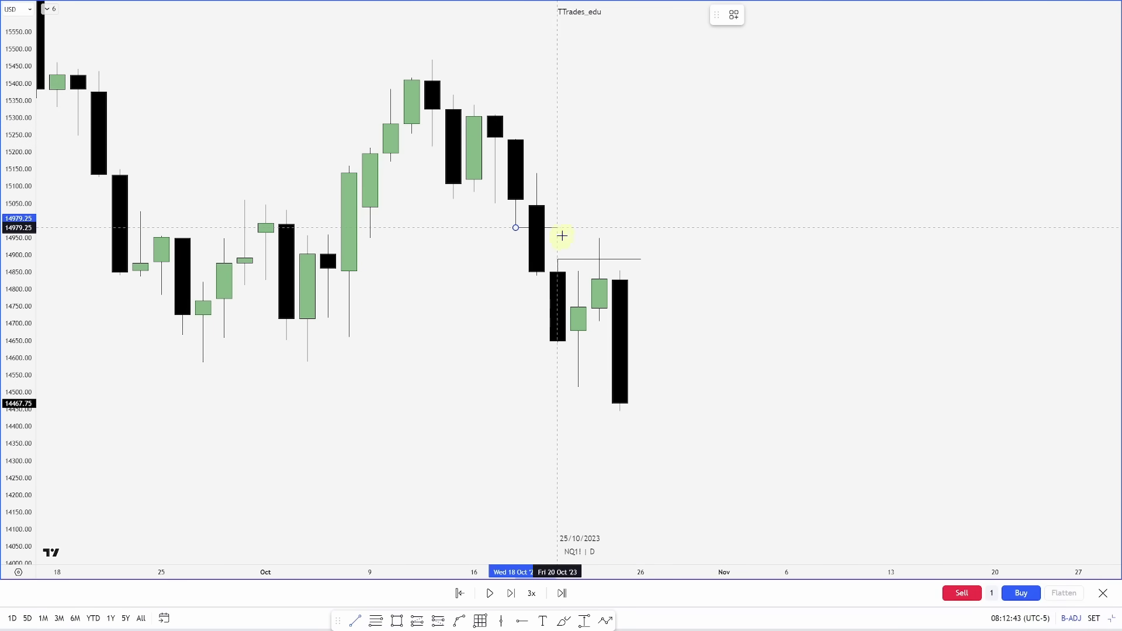
pyautogui.click(641, 227)
pyautogui.click(667, 288)
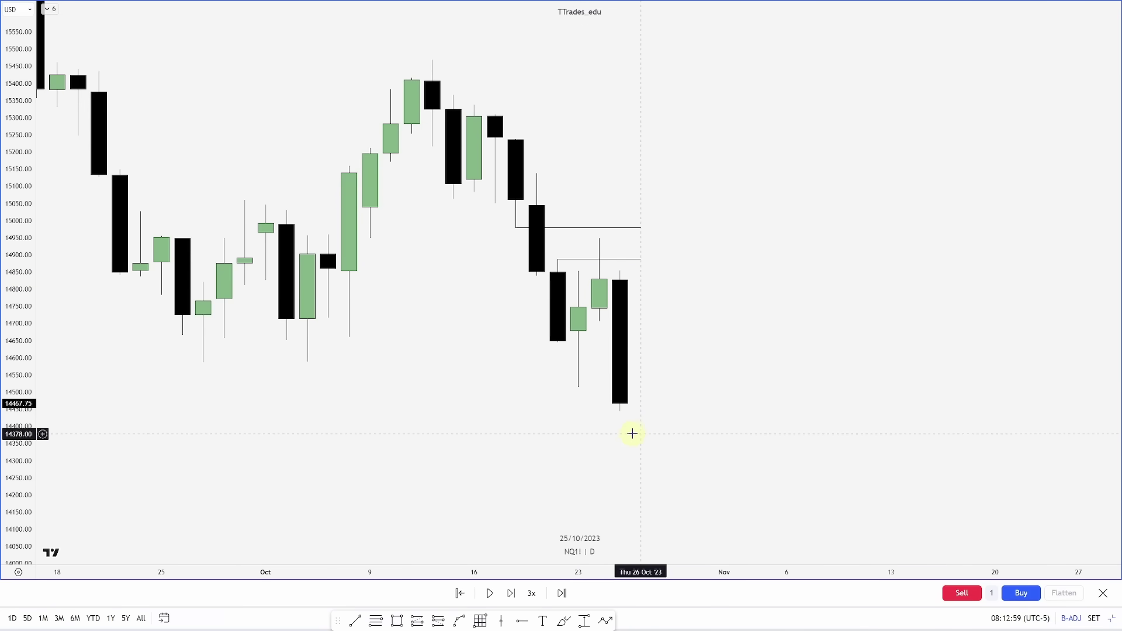
# - On the 60-minute interval, shade the 24 October manipulation leg in red and anchor a Fib from its 14948.75 high to its low
pyautogui.write('60')
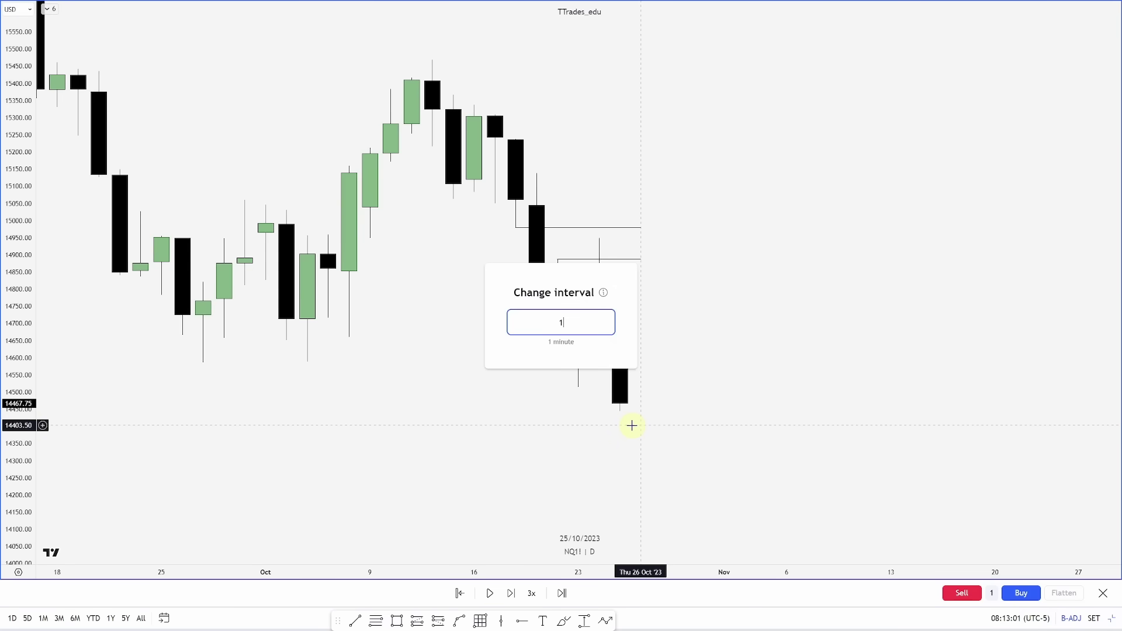
pyautogui.press('Return')
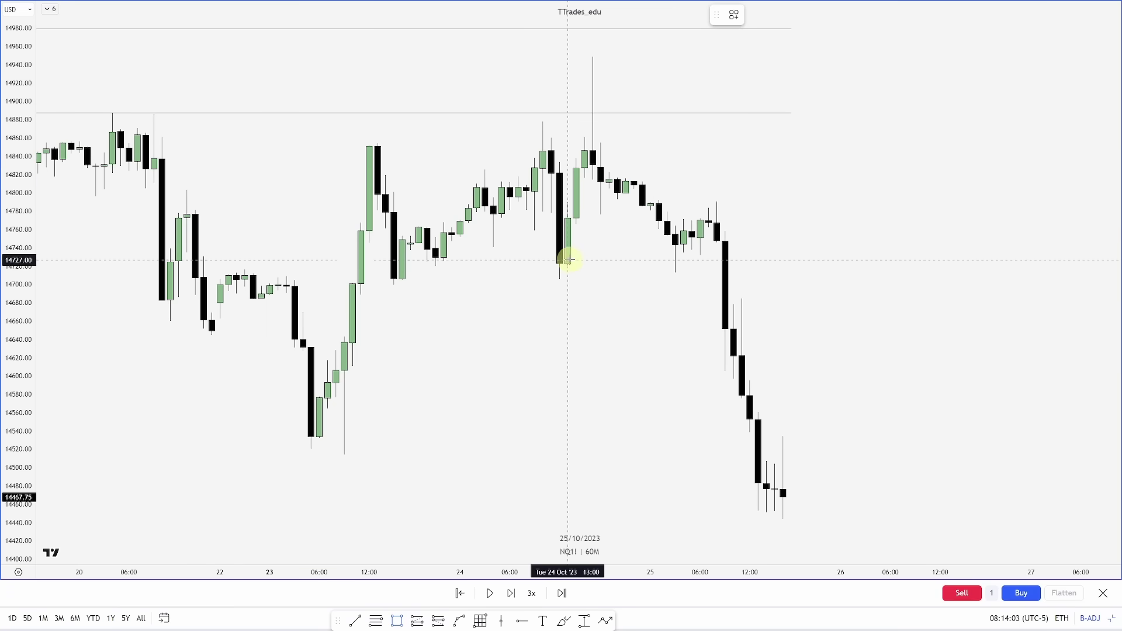
pyautogui.moveTo(559, 281); pyautogui.dragTo(599, 68)
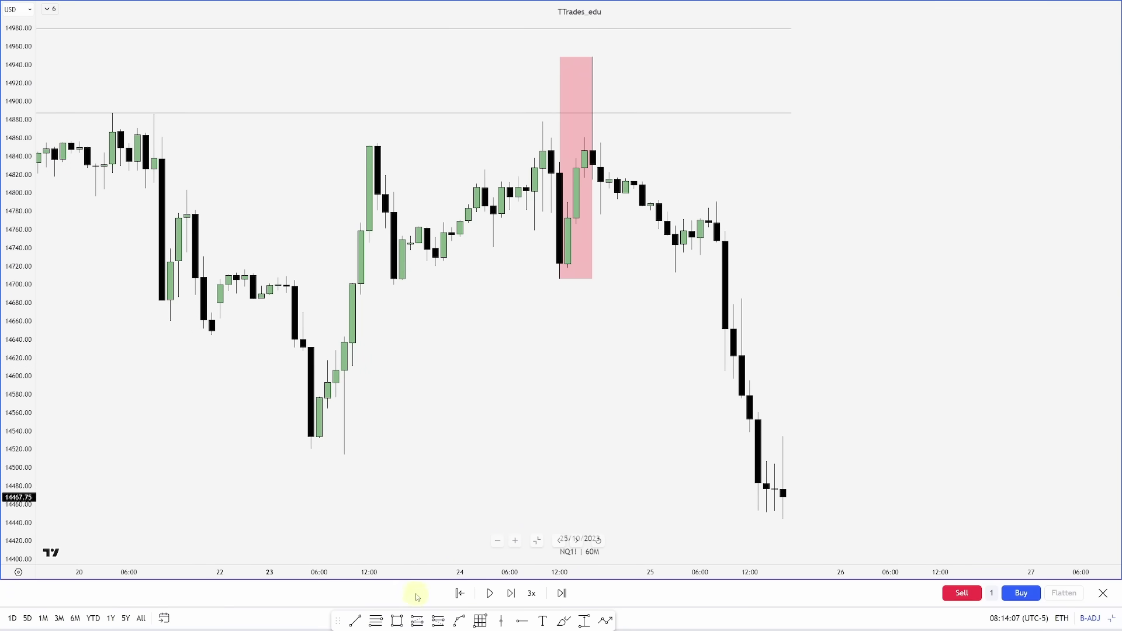
pyautogui.click(376, 620)
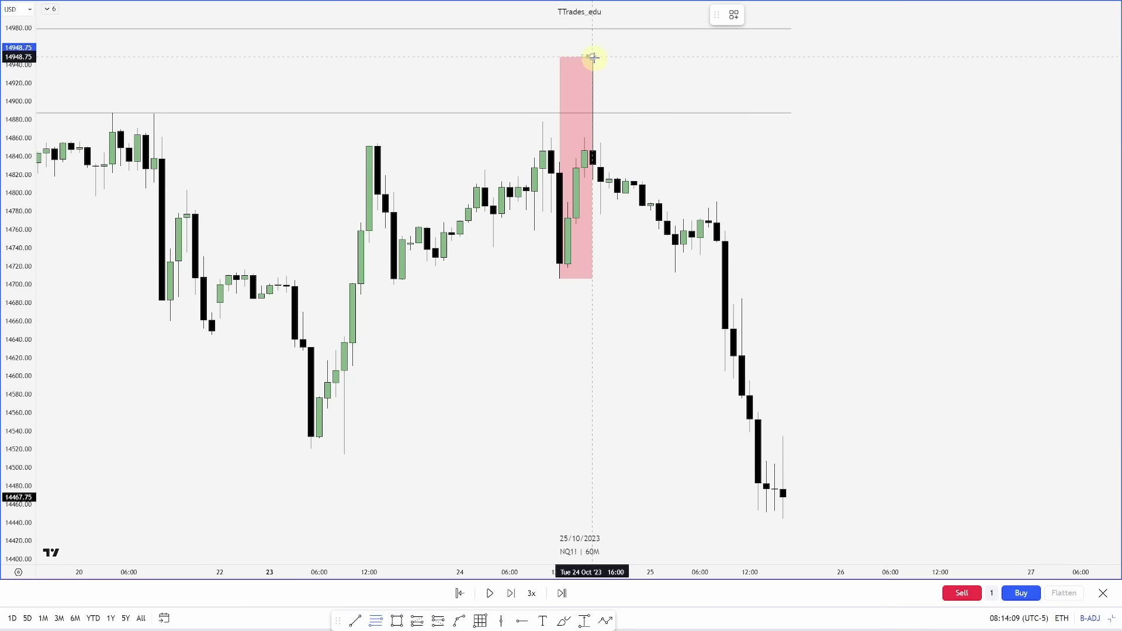
pyautogui.moveTo(594, 56); pyautogui.dragTo(559, 279)
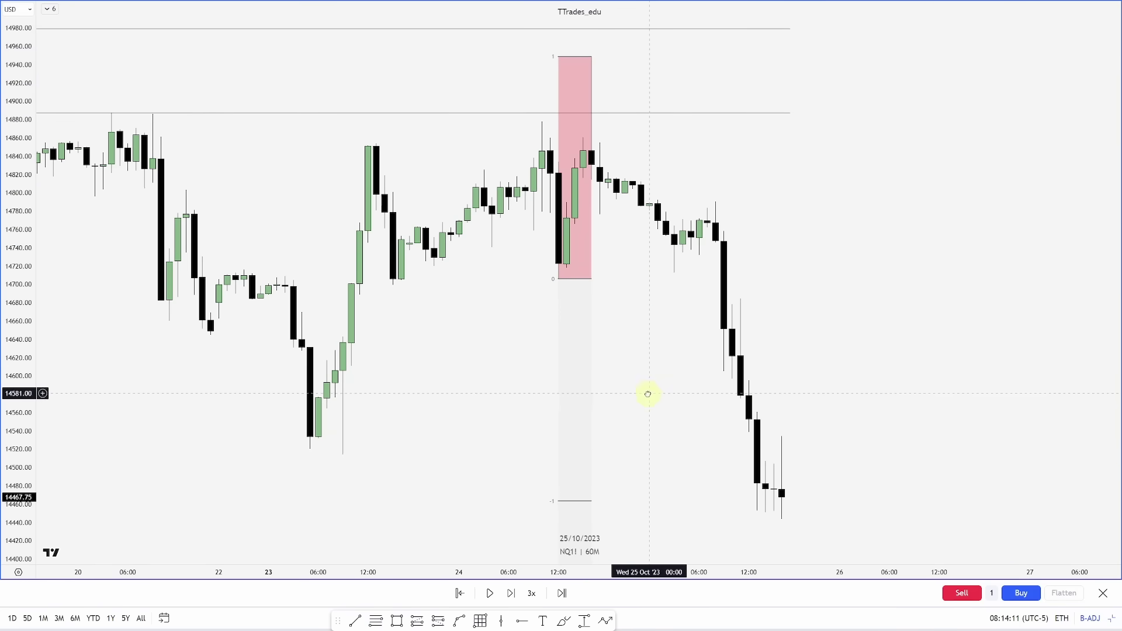
# - Mark the 26 October and 27 October day boundaries with vertical lines on the 60-minute chart
pyautogui.moveTo(27, 308); pyautogui.dragTo(18, 413)
pyautogui.scroll(-3, 438, 438)
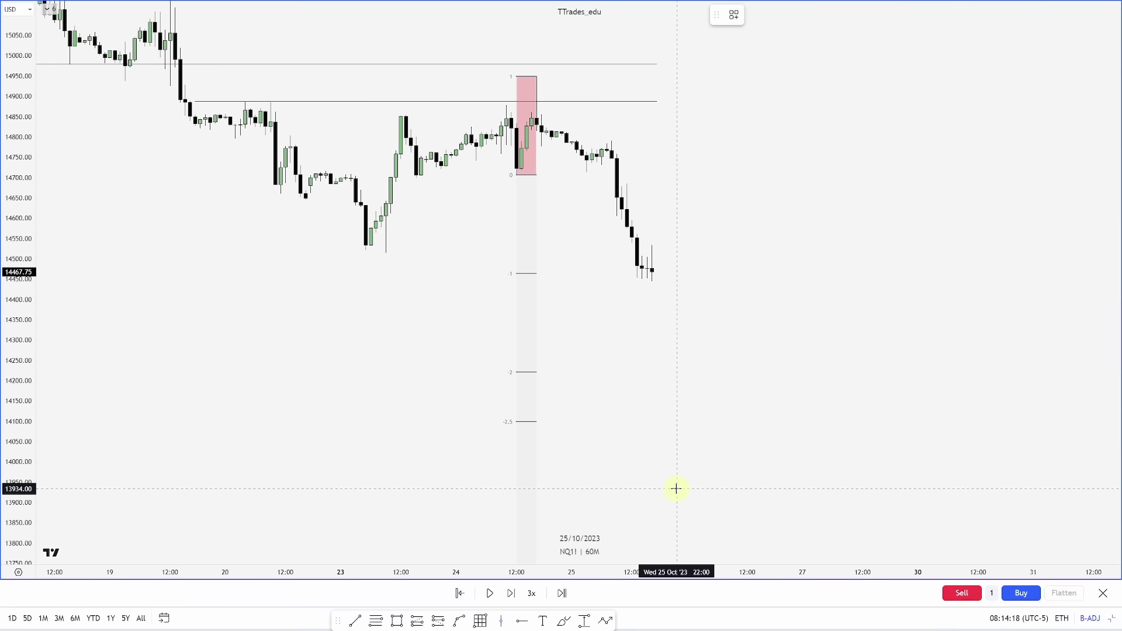
pyautogui.click(690, 482)
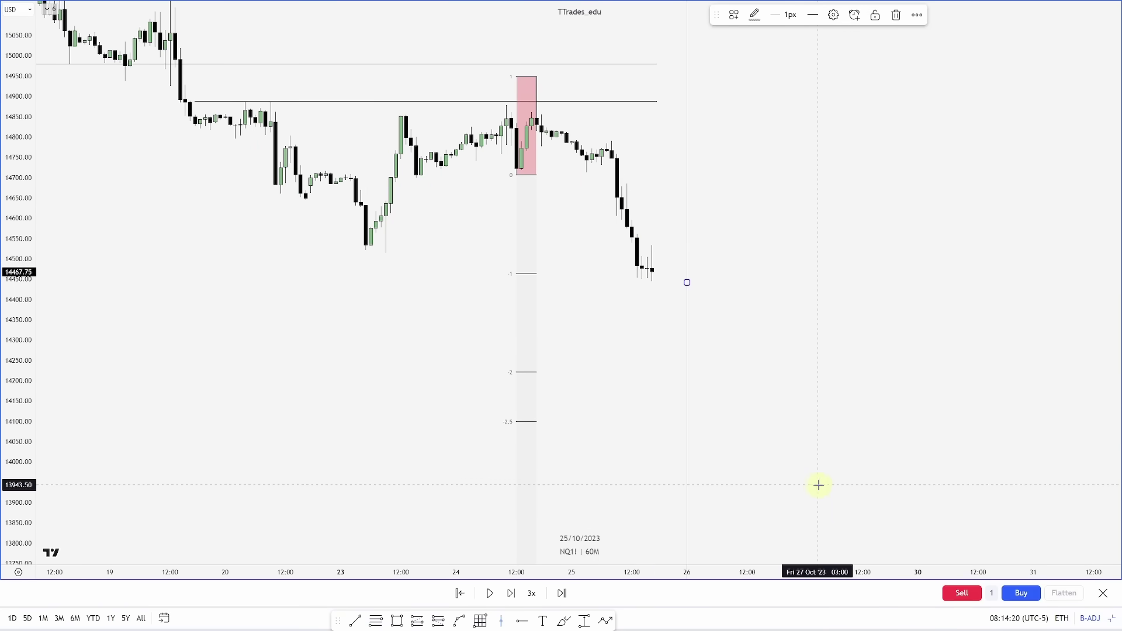
pyautogui.click(801, 482)
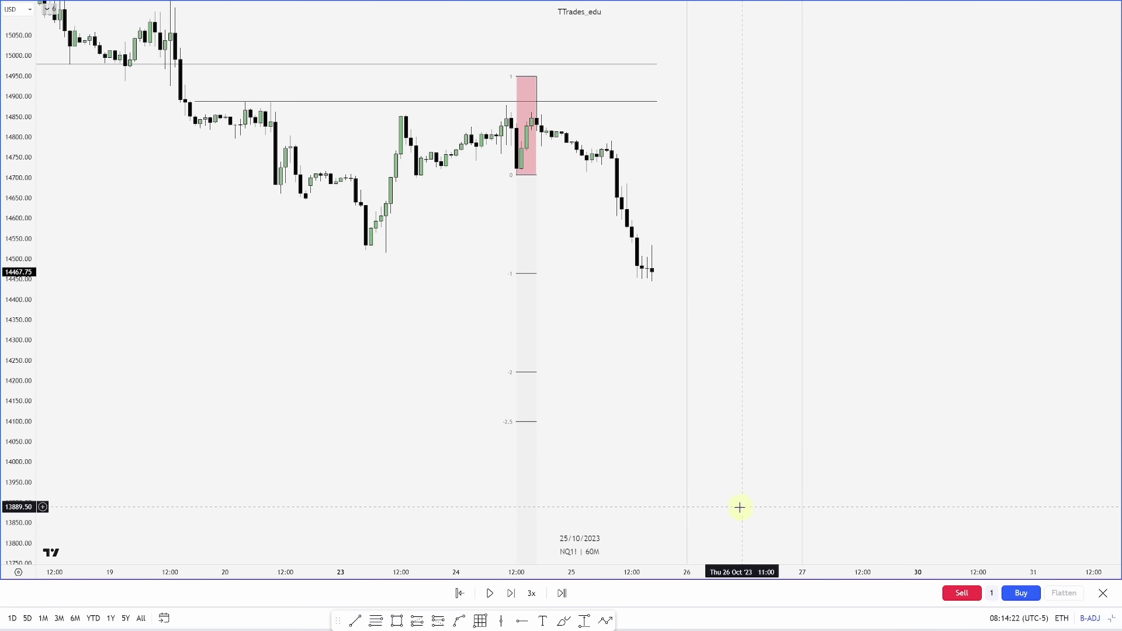
# - Shade the Fib's -2 to -2.5 zone from 14222.50 to 14101.25 up to 27 October, in yellow with a middle line
pyautogui.click(397, 620)
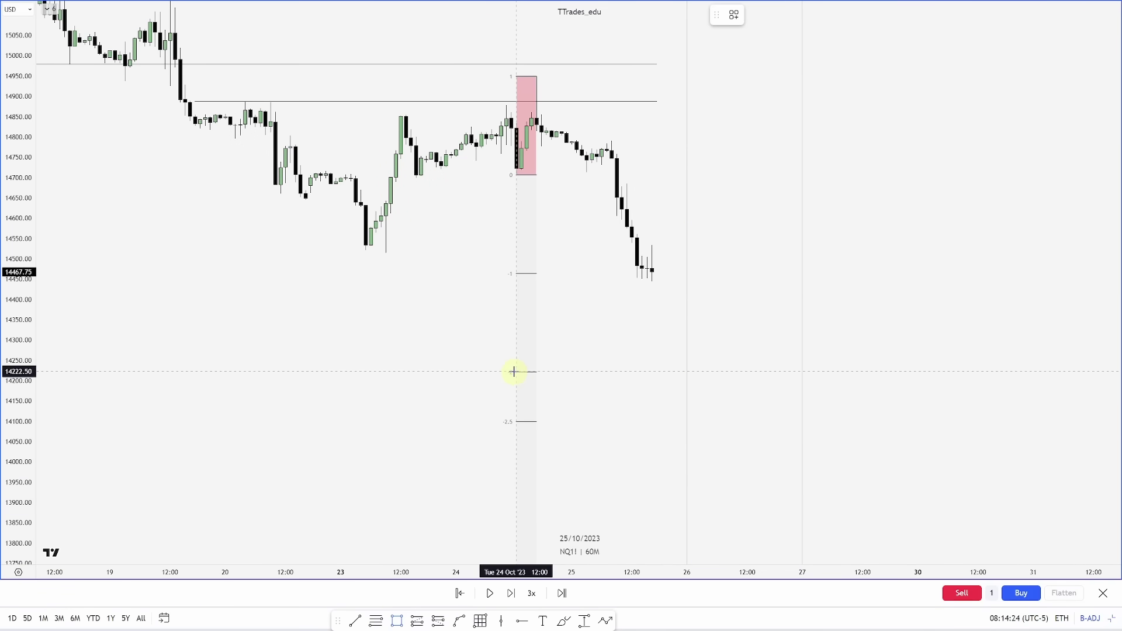
pyautogui.moveTo(514, 371)
pyautogui.mouseDown()
pyautogui.moveTo(522, 401)
pyautogui.moveTo(802, 421)
pyautogui.mouseUp()
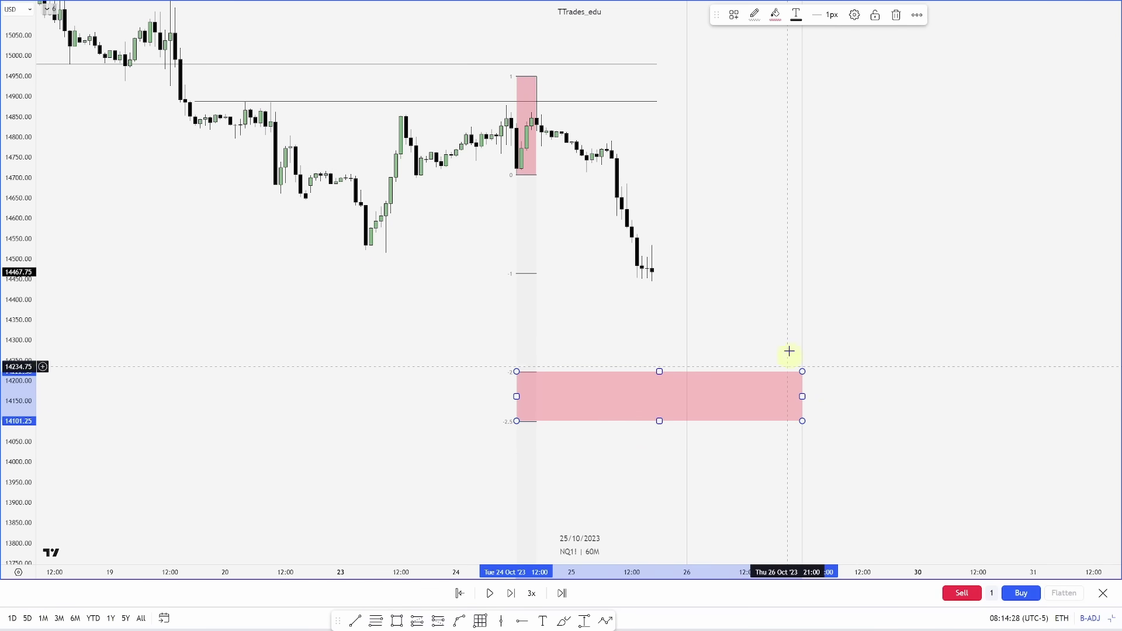
pyautogui.click(777, 17)
pyautogui.doubleClick(711, 423)
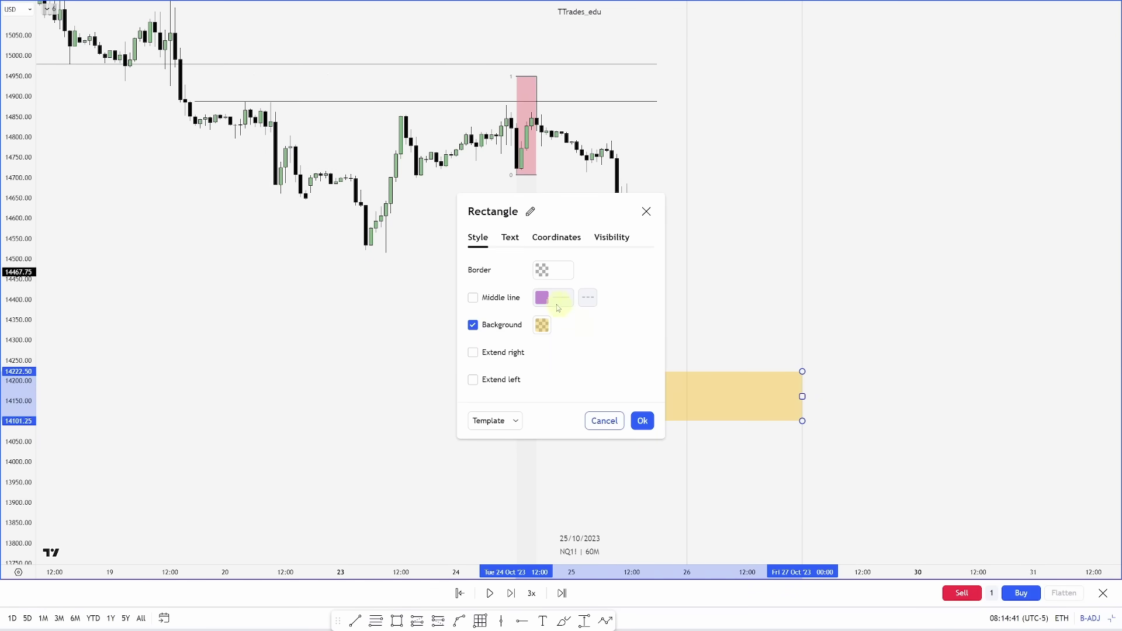
pyautogui.click(641, 422)
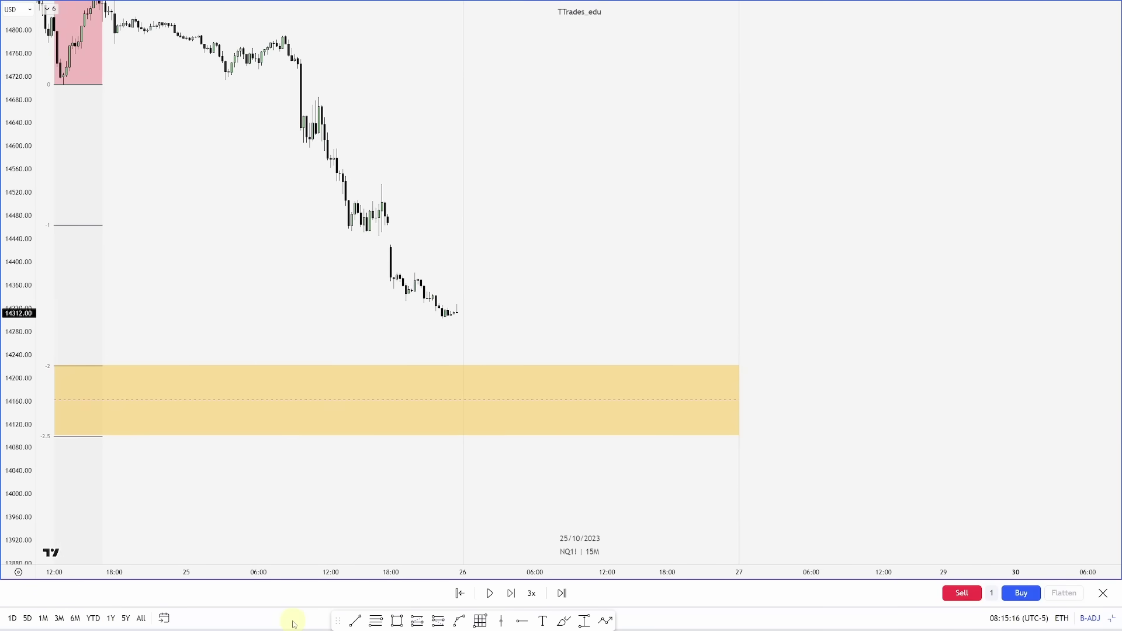
# - Draw a dashed [Daily Open] line at 14318.00 from 26 October 00:00 to 27 October on the 15-minute chart
pyautogui.click(453, 309)
pyautogui.click(730, 311)
pyautogui.rightClick(730, 311)
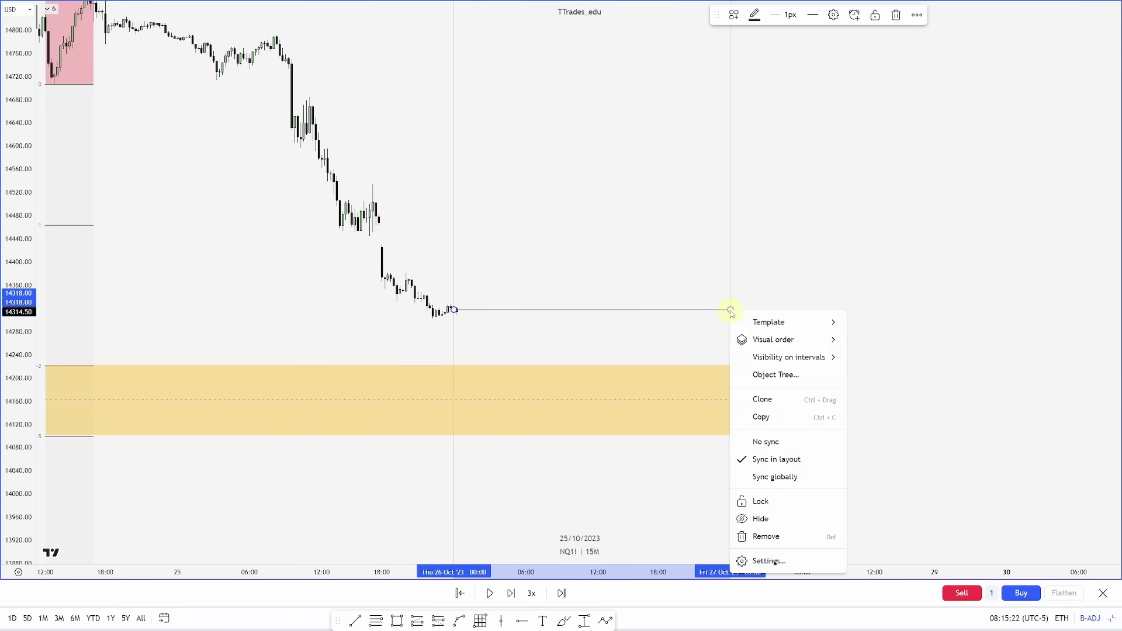
pyautogui.press('Escape')
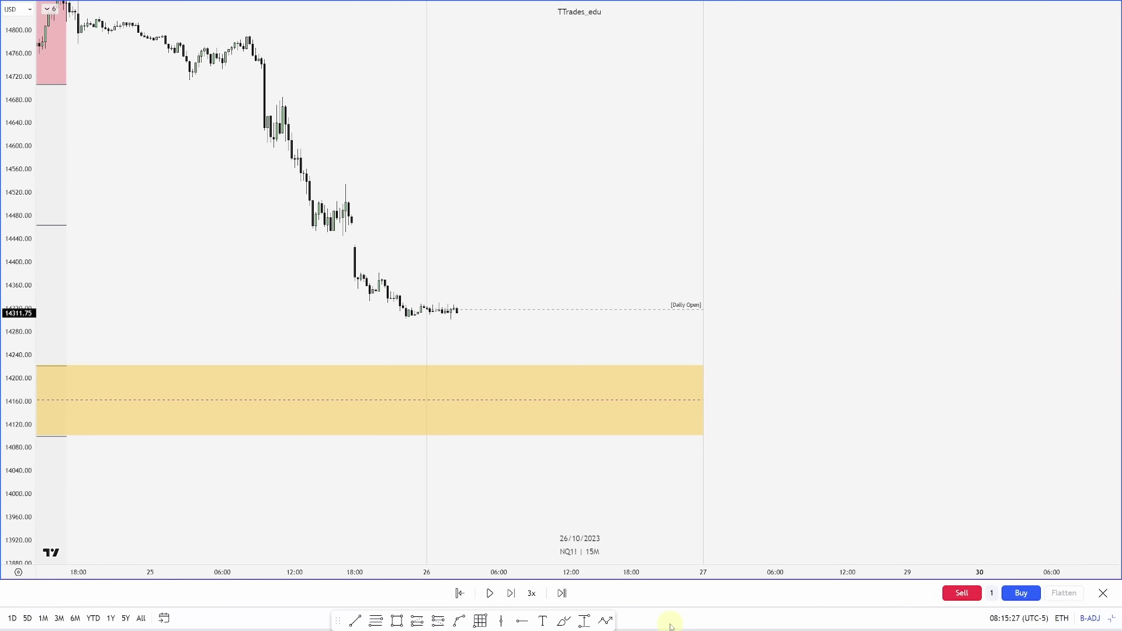
# - Draw a horizontal trend line from the 25 October evening high at about 14382 across into 26 October
pyautogui.scroll(2, 371, 305)
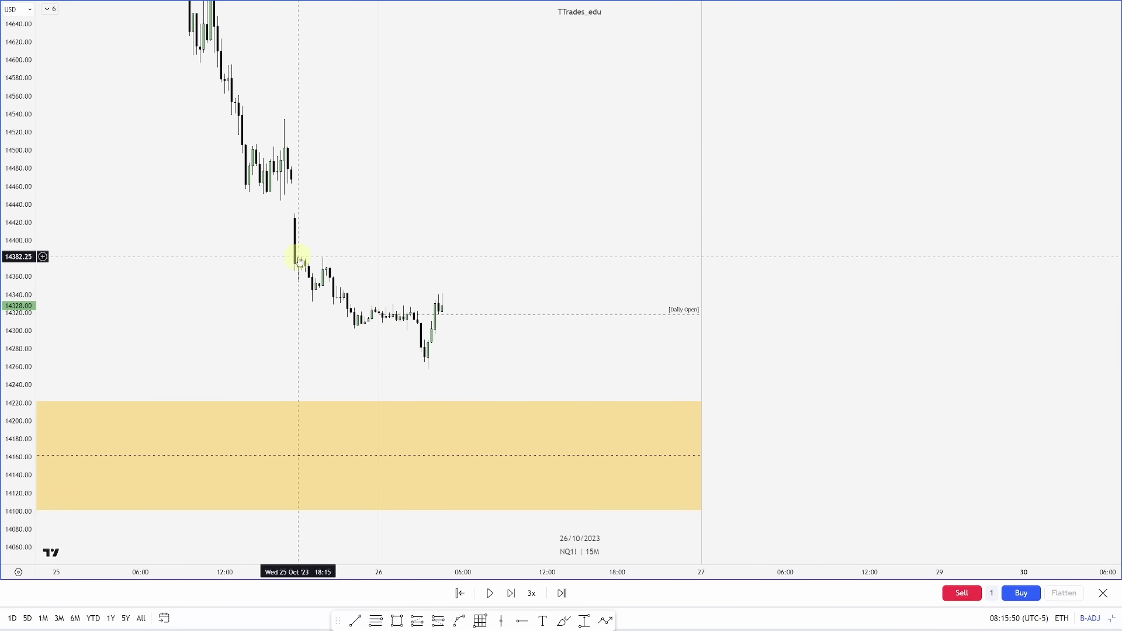
pyautogui.click(357, 622)
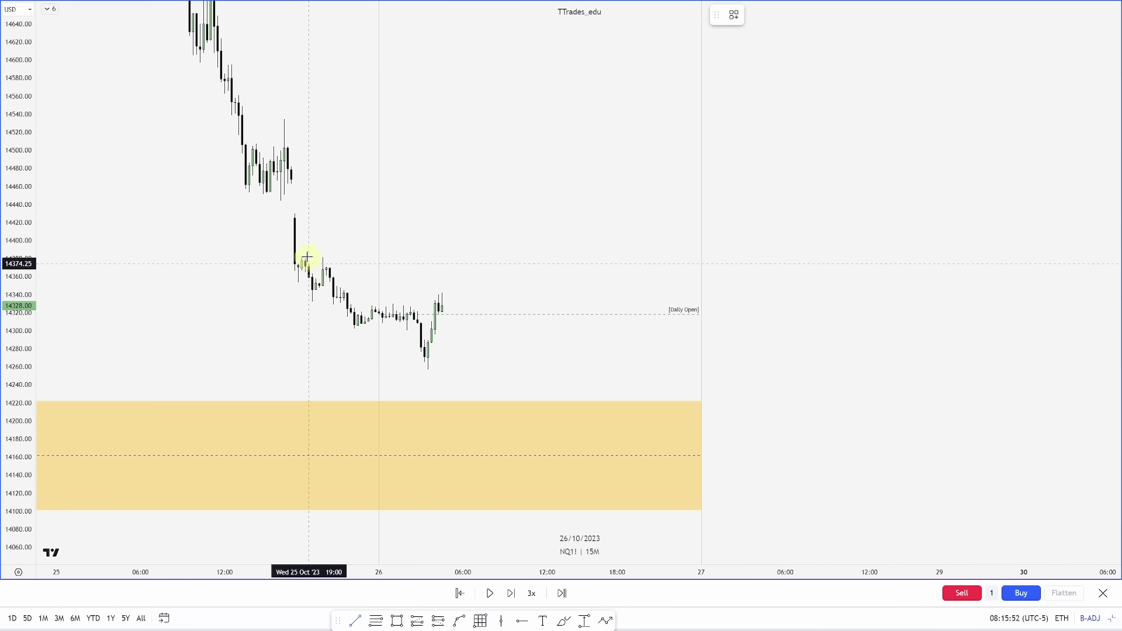
pyautogui.moveTo(300, 255); pyautogui.dragTo(541, 258)
pyautogui.click(608, 622)
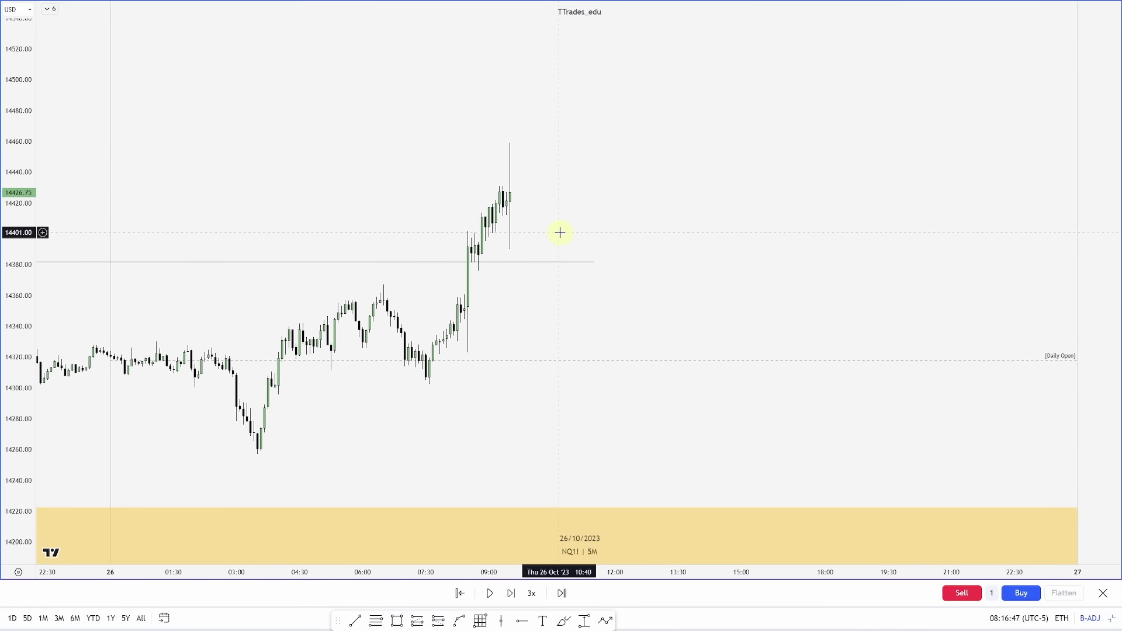
# - On the 2-minute interval, draw a line at 14413.50 from 09:28 to 09:52 and apply the ob template to it
pyautogui.write('2')
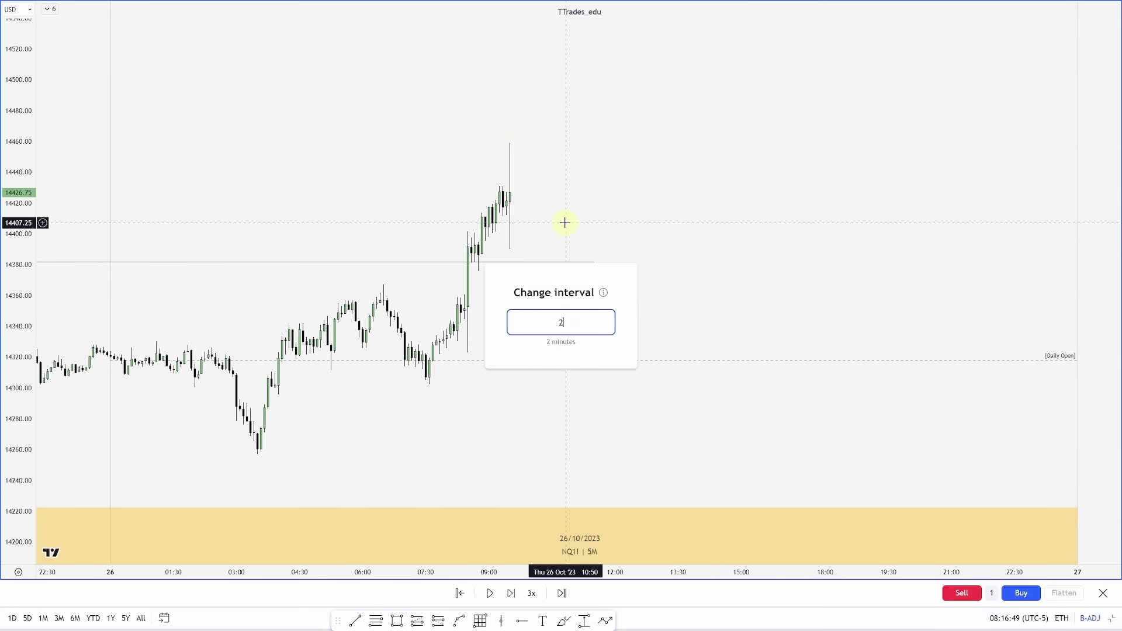
pyautogui.press('Return')
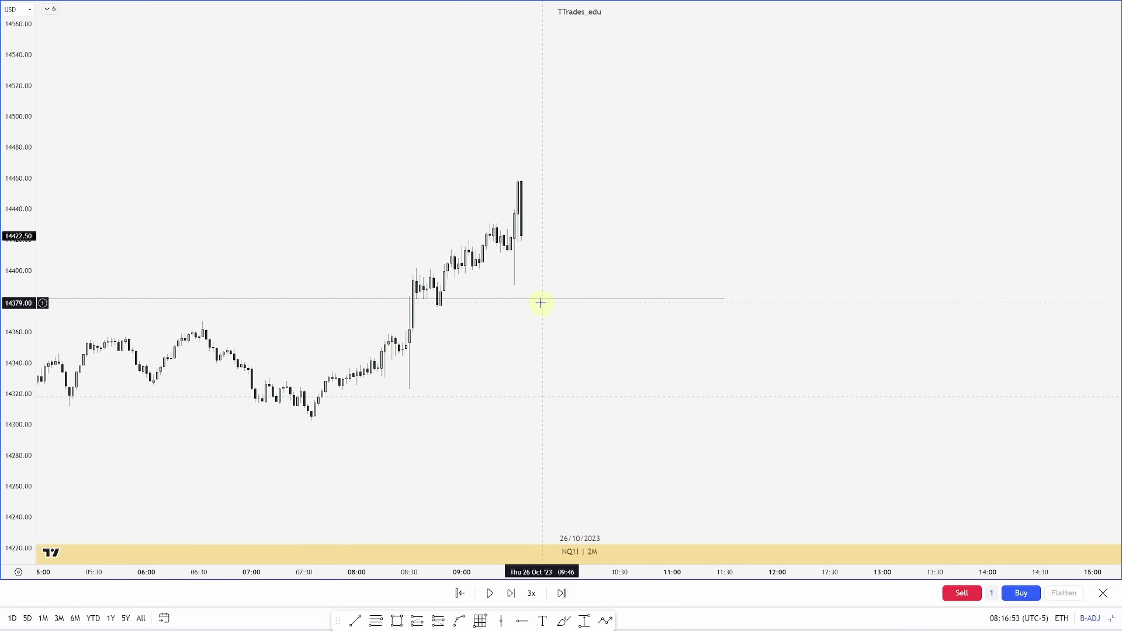
pyautogui.click(356, 621)
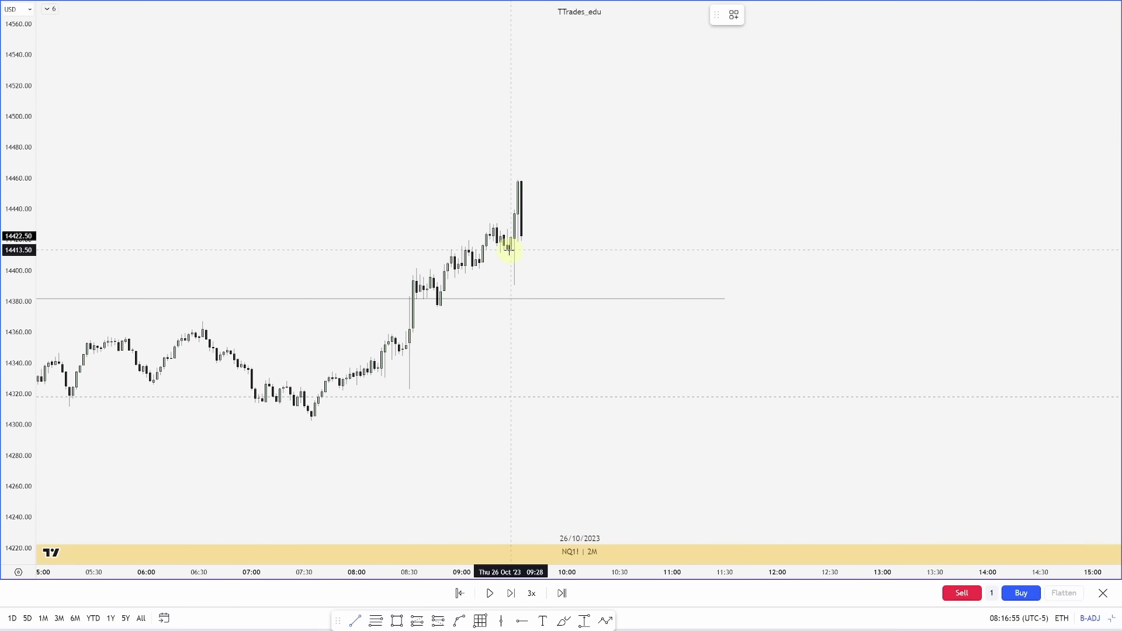
pyautogui.click(551, 252)
pyautogui.rightClick(552, 251)
pyautogui.moveTo(590, 262)
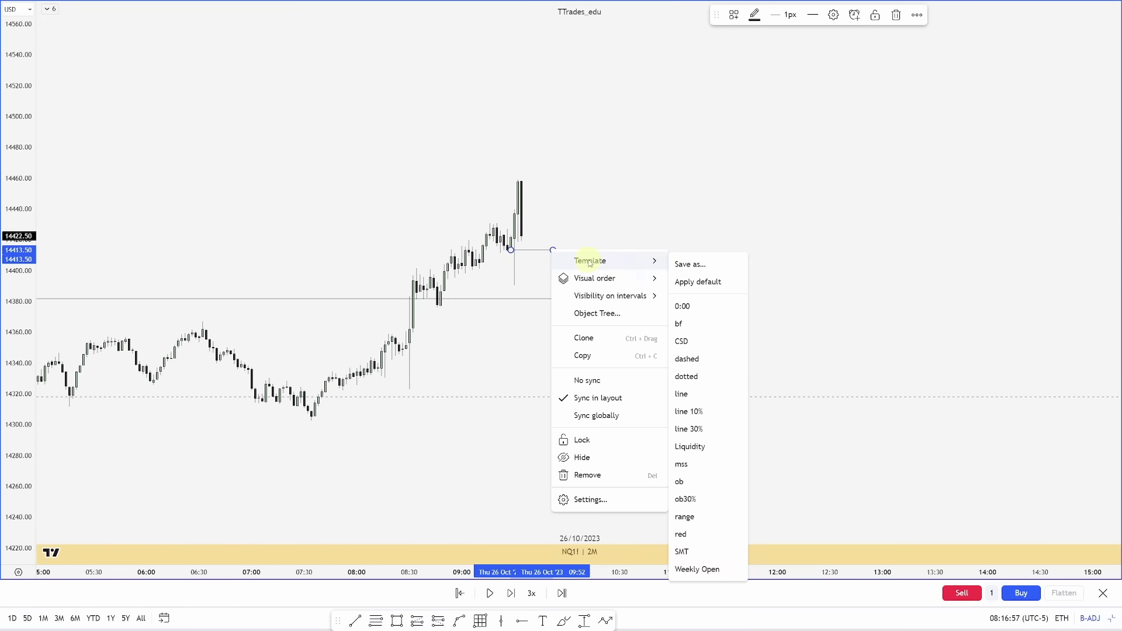
pyautogui.click(679, 482)
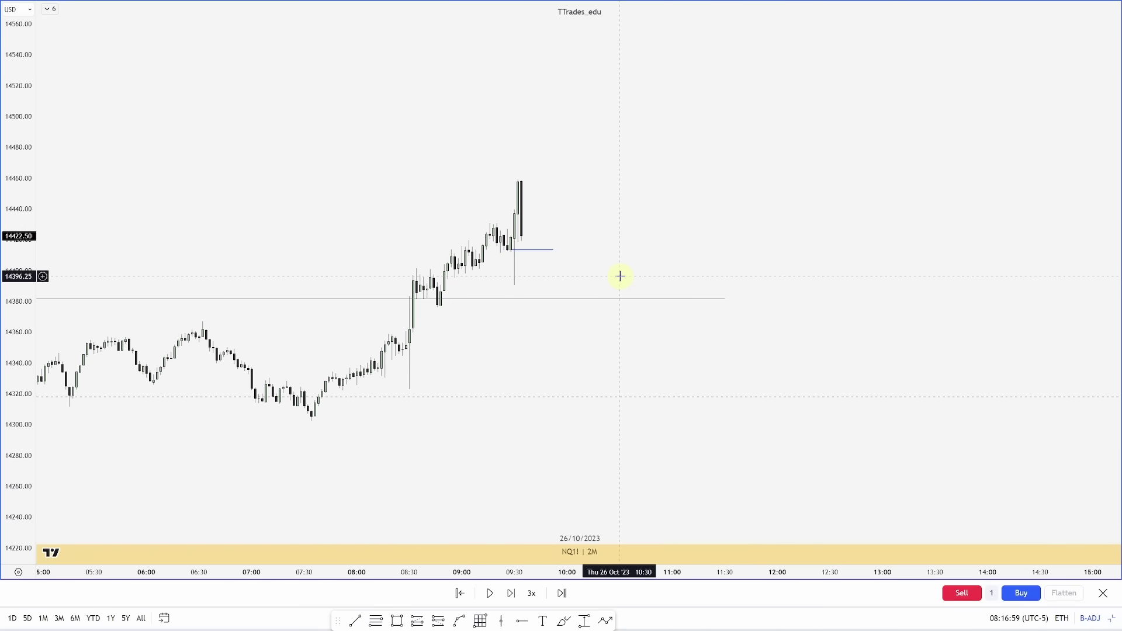
# - Advance the replay past the 09:30 high and shade the manipulation leg between 14459.00 and 14390.25
pyautogui.hotkey('shift', 'Right')
pyautogui.hotkey('shift', 'Right')
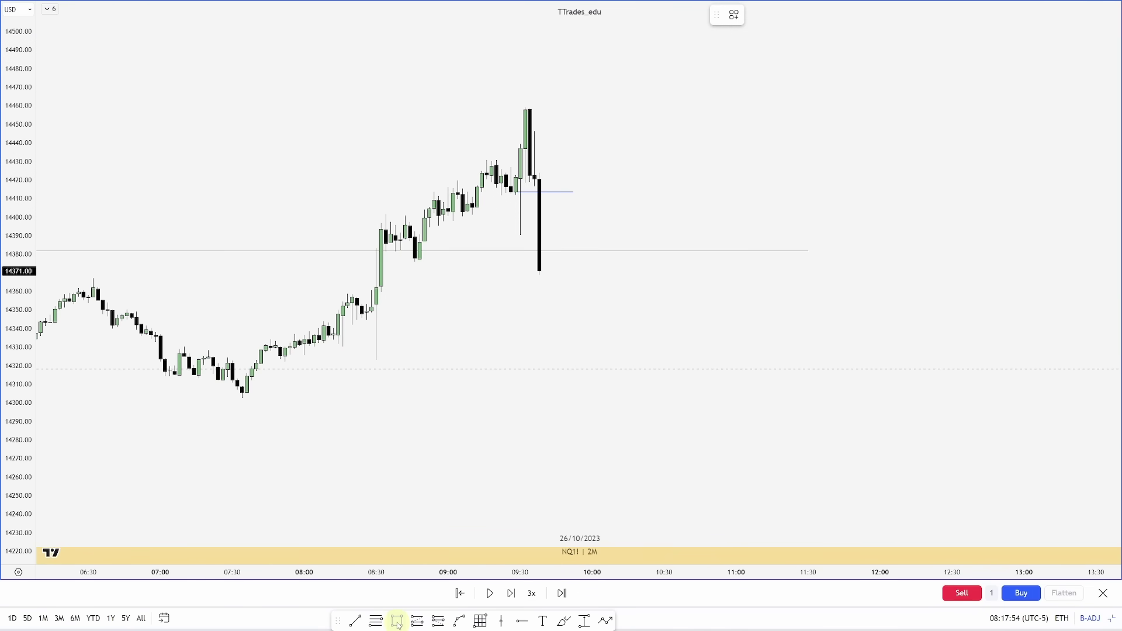
pyautogui.click(398, 622)
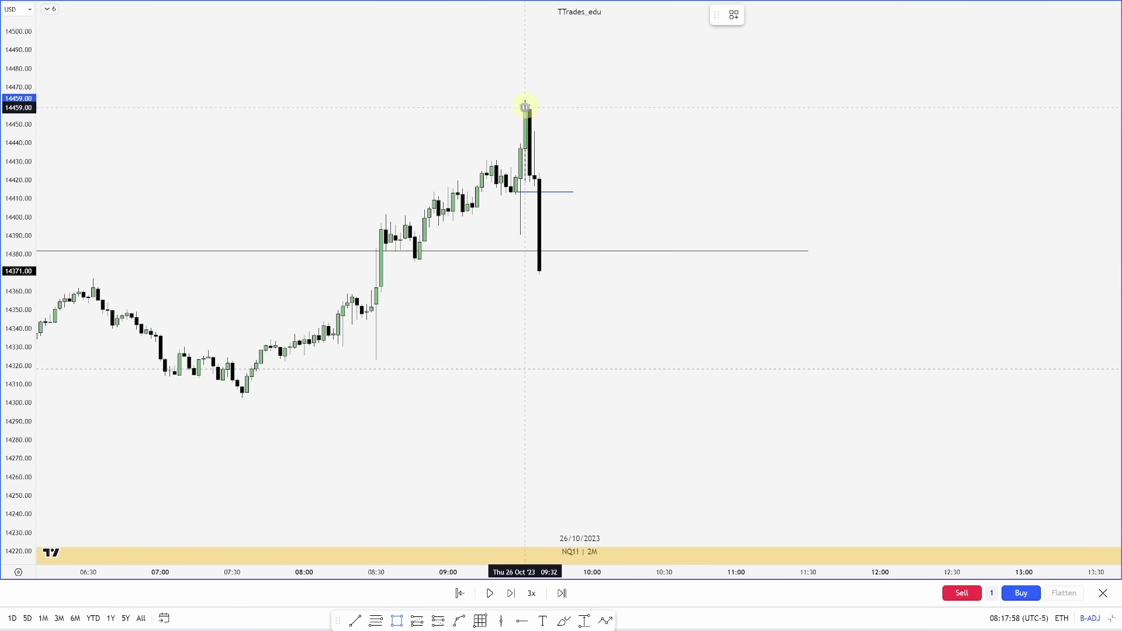
pyautogui.moveTo(524, 107); pyautogui.dragTo(518, 225)
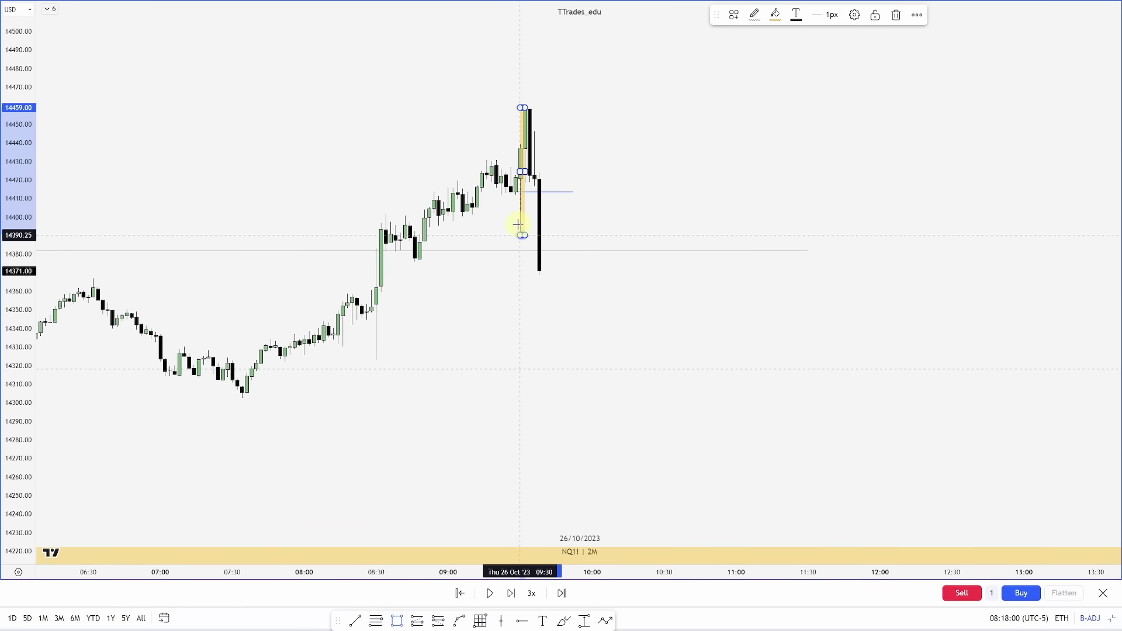
pyautogui.click(613, 223)
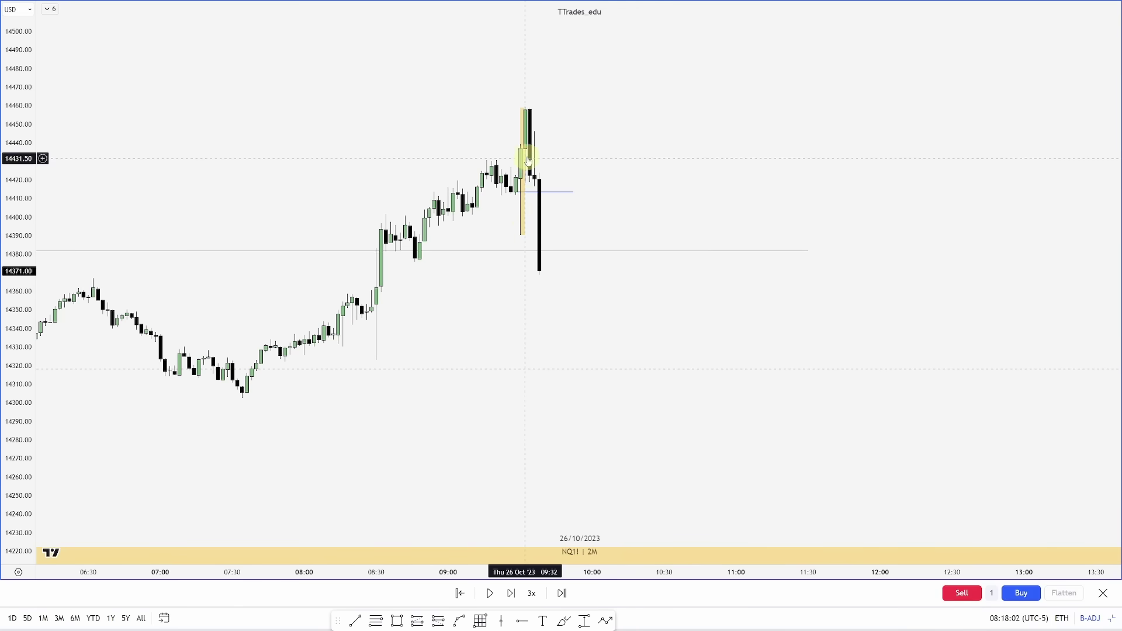
# - Anchor a Fib from the leg's 14459.00 high to its 14390.25 low and bring its projections down to -4 into view
pyautogui.click(376, 621)
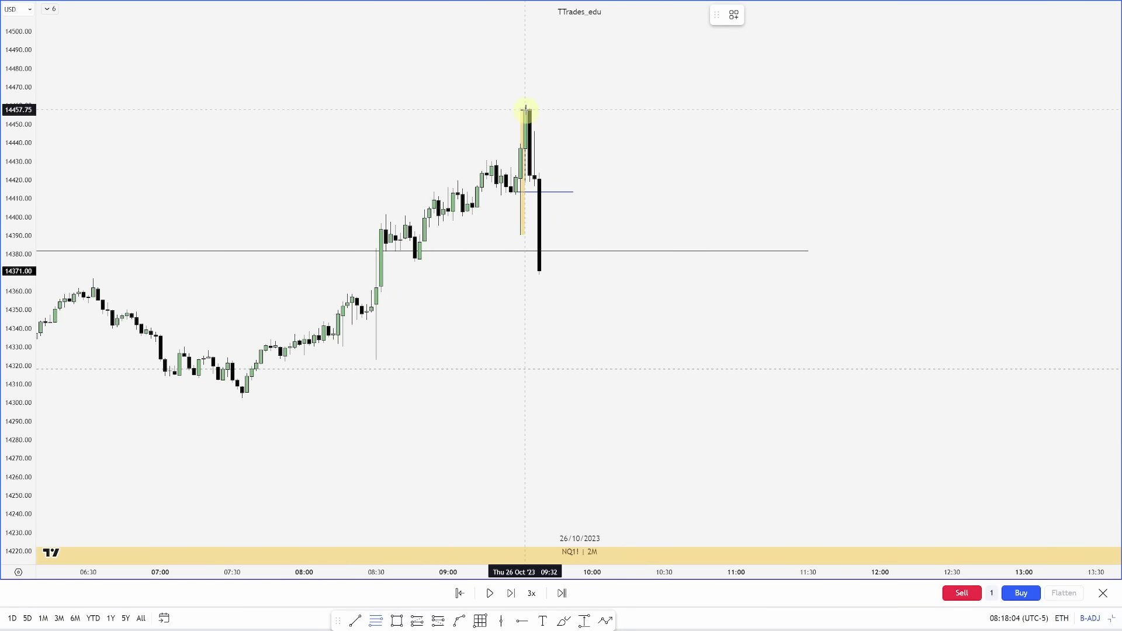
pyautogui.moveTo(525, 106); pyautogui.dragTo(521, 235)
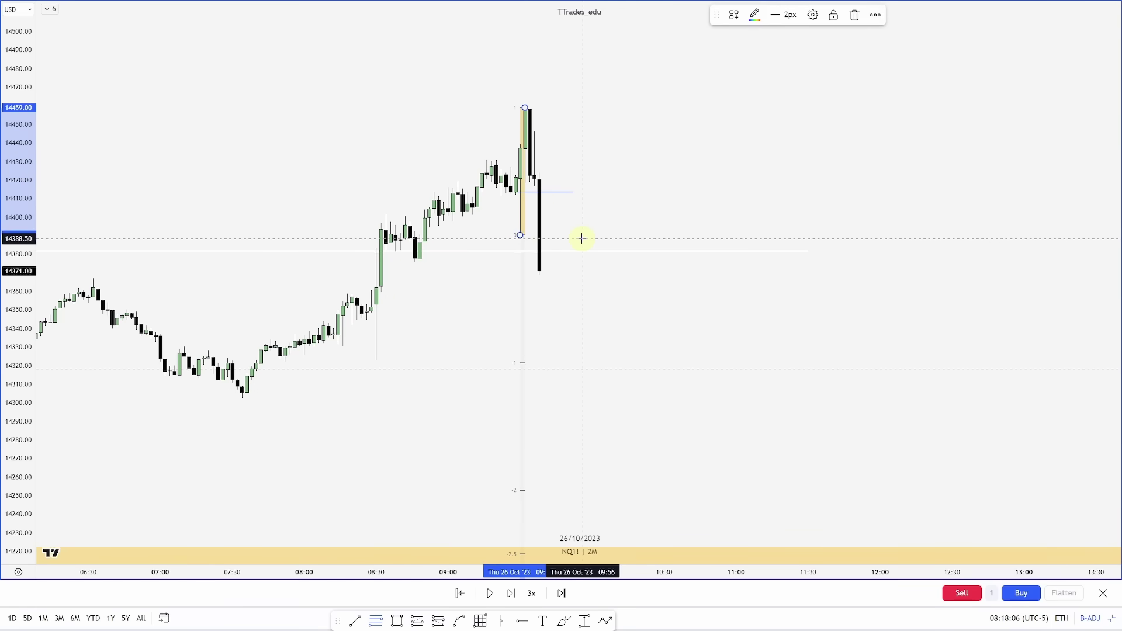
pyautogui.moveTo(606, 336); pyautogui.dragTo(594, 278)
pyautogui.moveTo(36, 246); pyautogui.dragTo(37, 381)
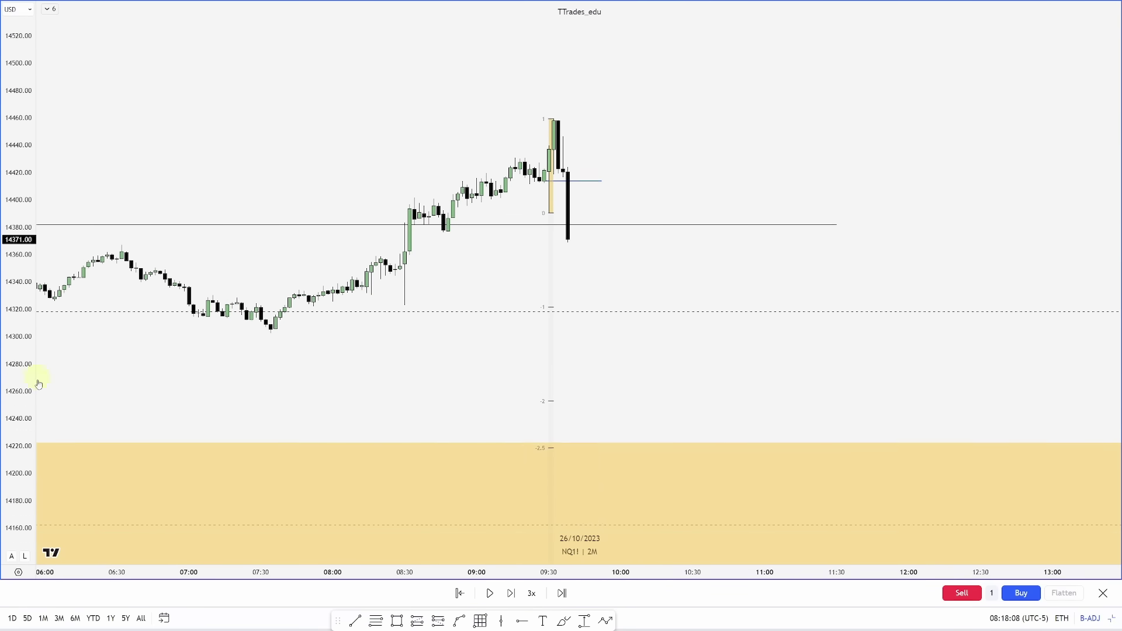
pyautogui.scroll(-3, 267, 358)
pyautogui.moveTo(464, 376); pyautogui.dragTo(439, 361)
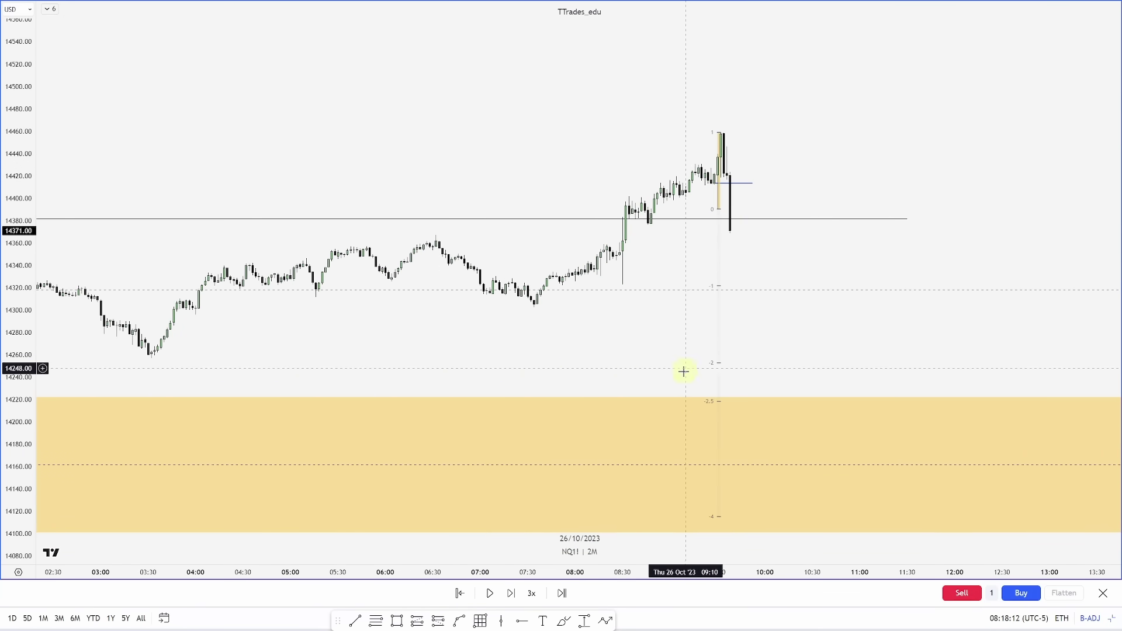
# - Draw a horizontal trend line from the 03:32 low at 14257.00 past the current price, near the Fib's -2 level
pyautogui.scroll(-2, 625, 369)
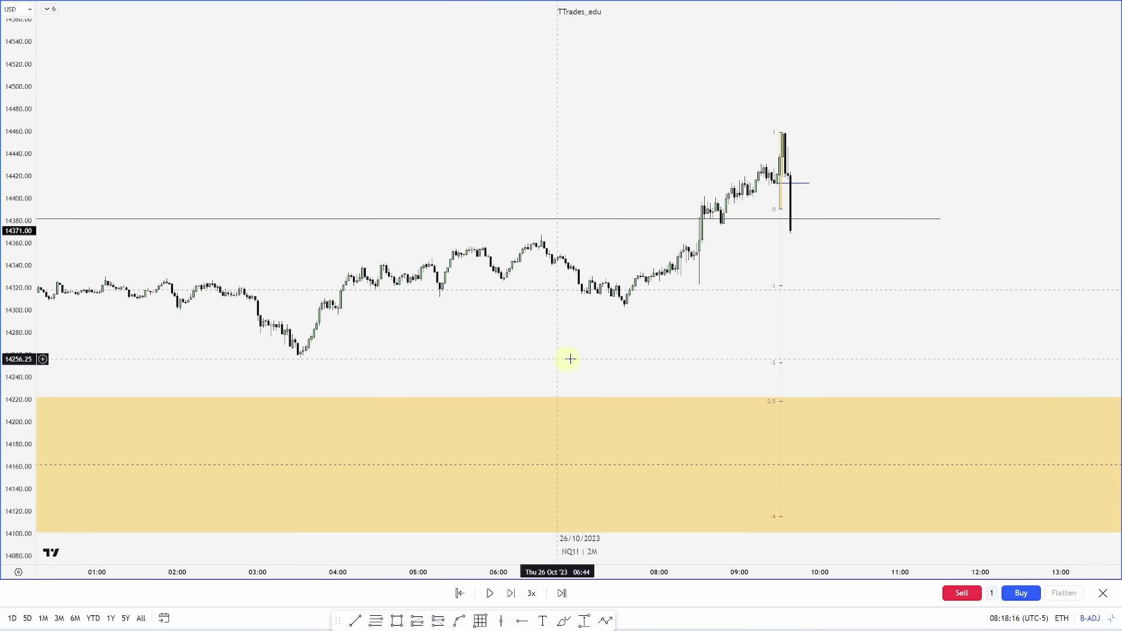
pyautogui.click(357, 620)
pyautogui.click(300, 359)
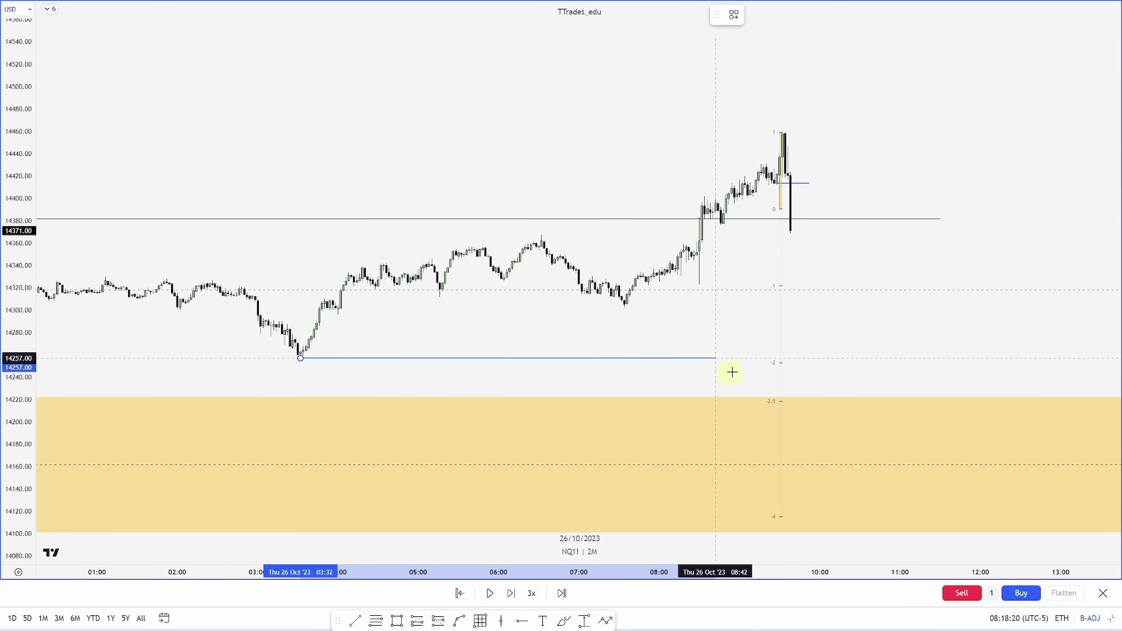
pyautogui.click(952, 358)
pyautogui.moveTo(866, 384)
pyautogui.mouseDown()
pyautogui.moveTo(641, 361)
pyautogui.moveTo(653, 364)
pyautogui.mouseUp()
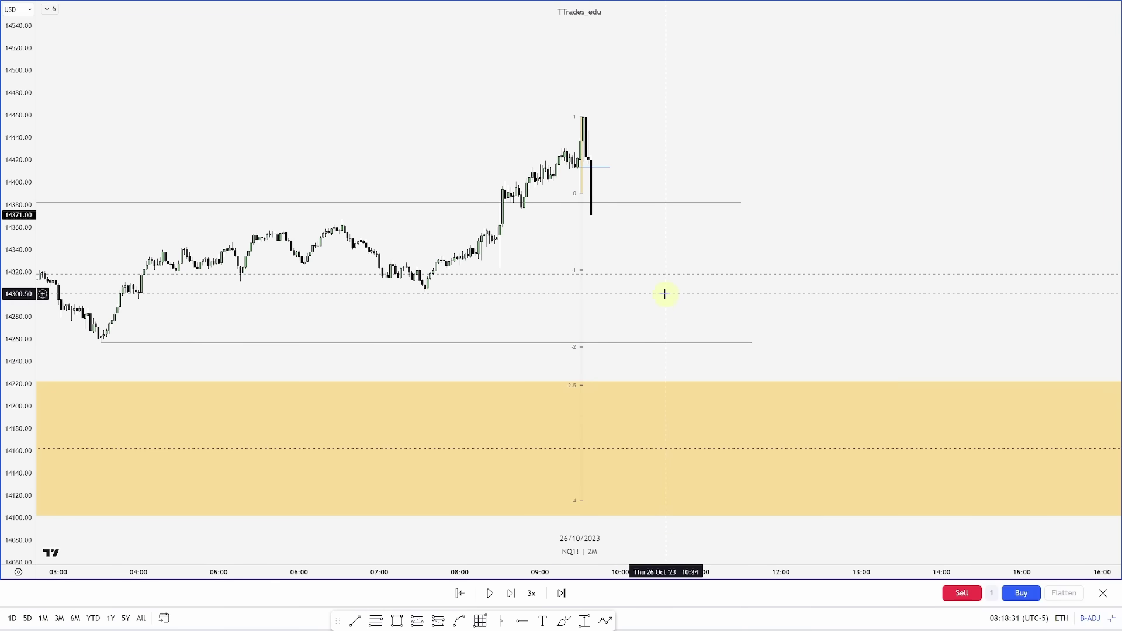
# - Place a short position with entry at 14413.50, stop at 14459.25 and target at 14257.00
pyautogui.moveTo(588, 241); pyautogui.dragTo(633, 275)
pyautogui.scroll(4, 645, 249)
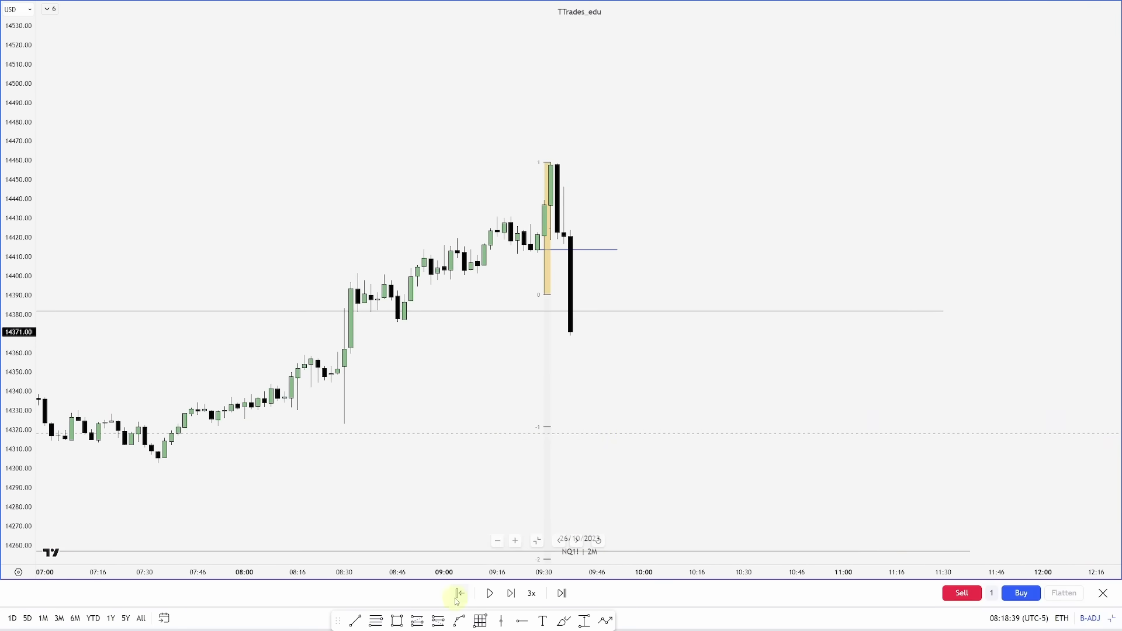
pyautogui.click(439, 621)
pyautogui.click(577, 250)
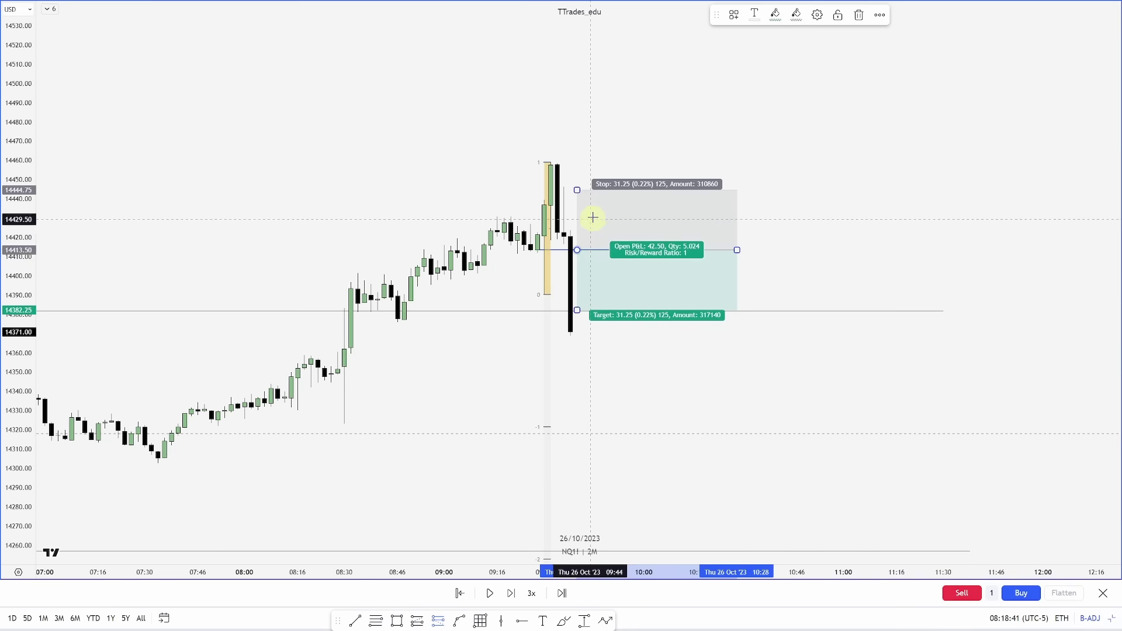
pyautogui.moveTo(576, 189); pyautogui.dragTo(575, 161)
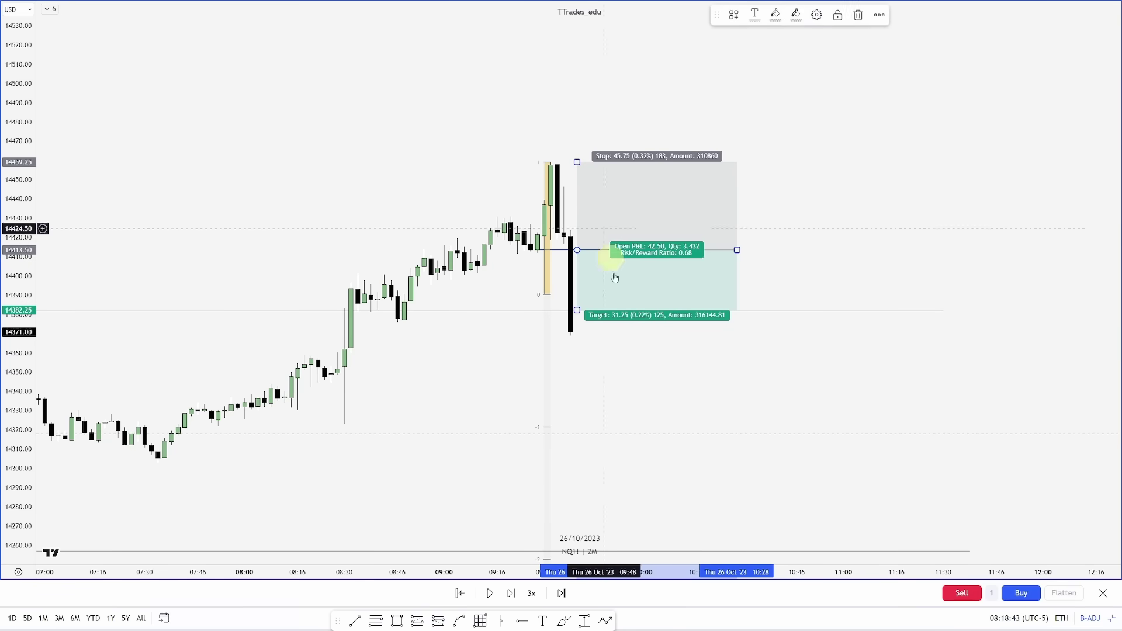
pyautogui.moveTo(579, 309); pyautogui.dragTo(553, 454)
pyautogui.moveTo(725, 395); pyautogui.dragTo(737, 429)
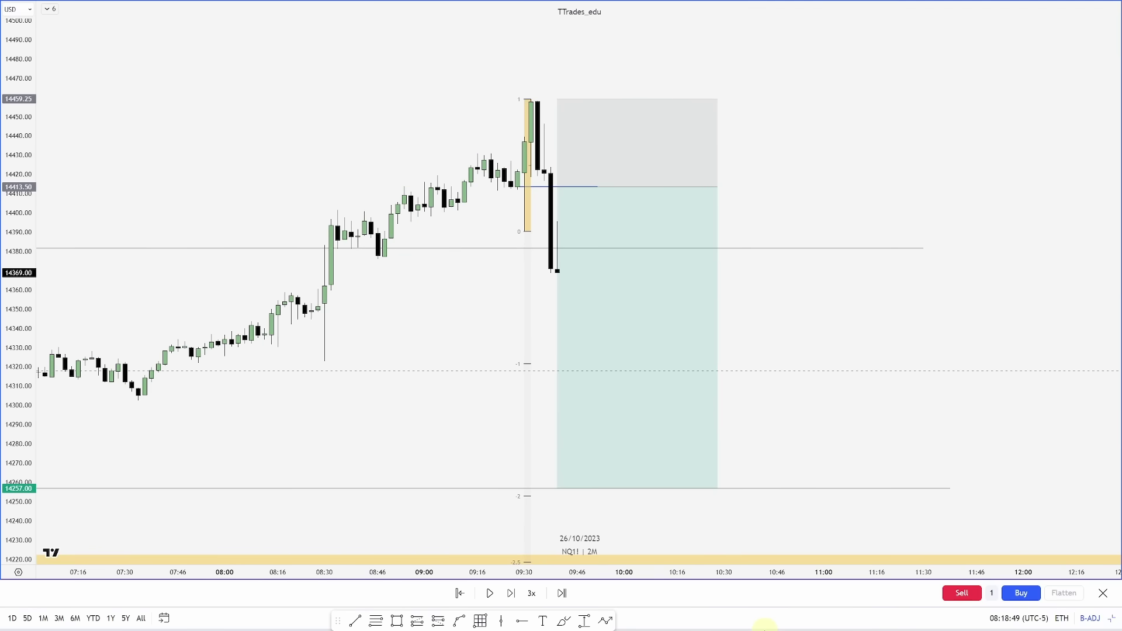
# - Advance the replay candle by candle to about 10:48 and widen the short position past the latest candle
pyautogui.hotkey('shift', 'Right')
pyautogui.hotkey('shift', 'Right')
pyautogui.hotkey('shift', 'Right')
pyautogui.hotkey('shift', 'Right')
pyautogui.hotkey('shift', 'Right')
pyautogui.hotkey('shift', 'Right')
pyautogui.hotkey('shift', 'Right')
pyautogui.hotkey('shift', 'Right')
pyautogui.hotkey('shift', 'Right')
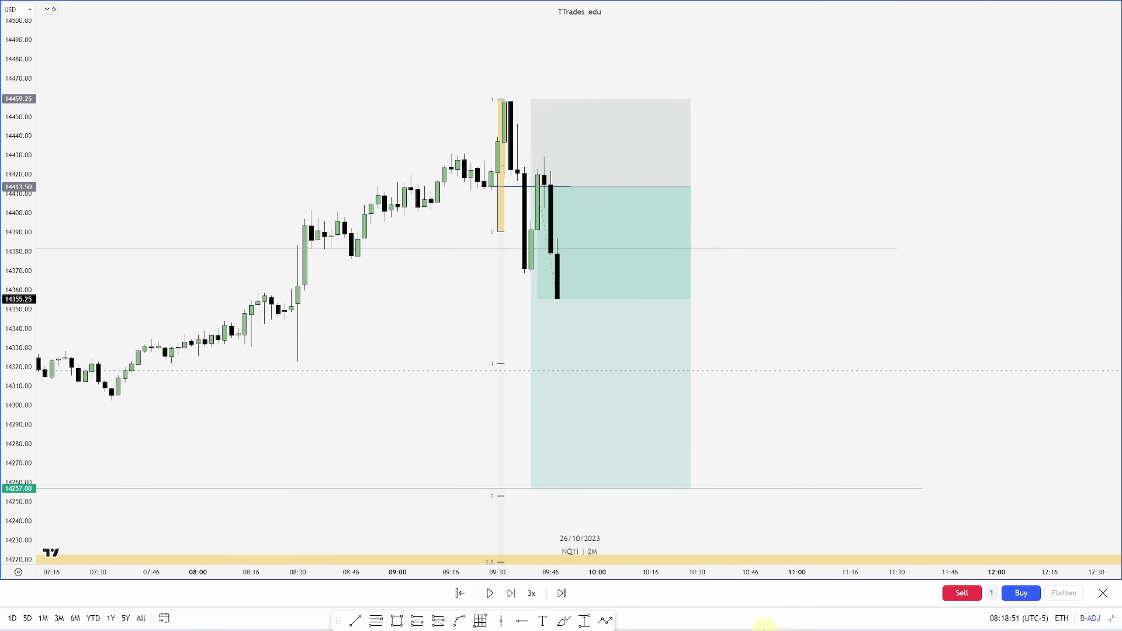
pyautogui.hotkey('shift', 'Right')
pyautogui.hotkey('shift', 'Right')
pyautogui.hotkey('shift', 'Right')
pyautogui.hotkey('shift', 'Right')
pyautogui.hotkey('shift', 'Right')
pyautogui.hotkey('shift', 'Right')
pyautogui.hotkey('shift', 'Right')
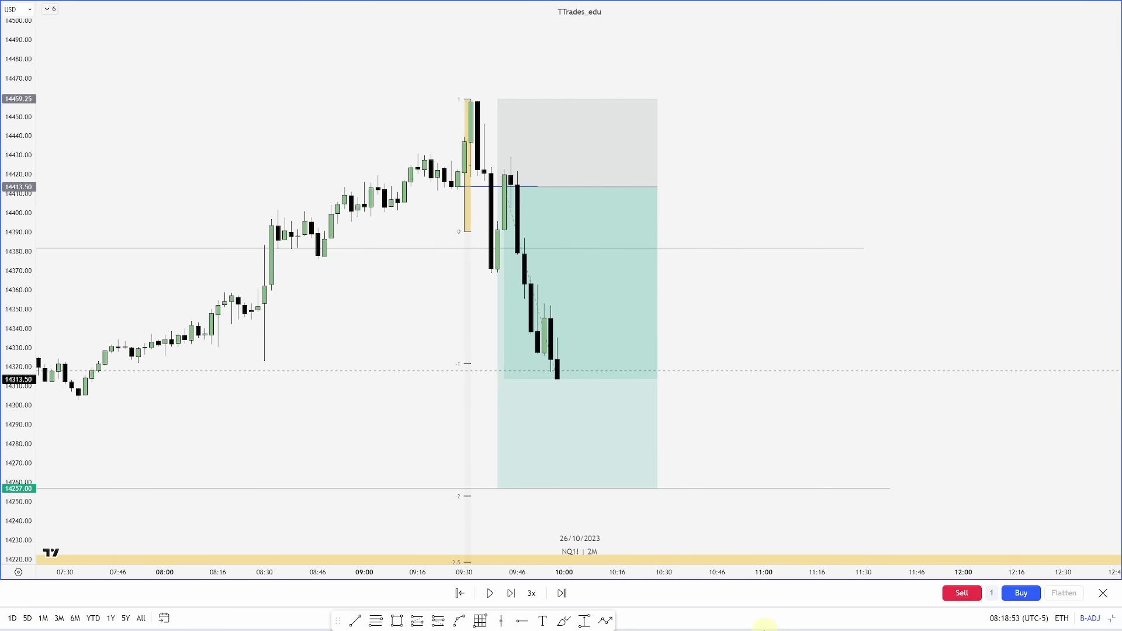
pyautogui.hotkey('shift', 'Right')
pyautogui.hotkey('shift', 'Right')
pyautogui.hotkey('shift', 'Right')
pyautogui.hotkey('shift', 'Right')
pyautogui.hotkey('shift', 'Right')
pyautogui.hotkey('shift', 'Right')
pyautogui.hotkey('shift', 'Right')
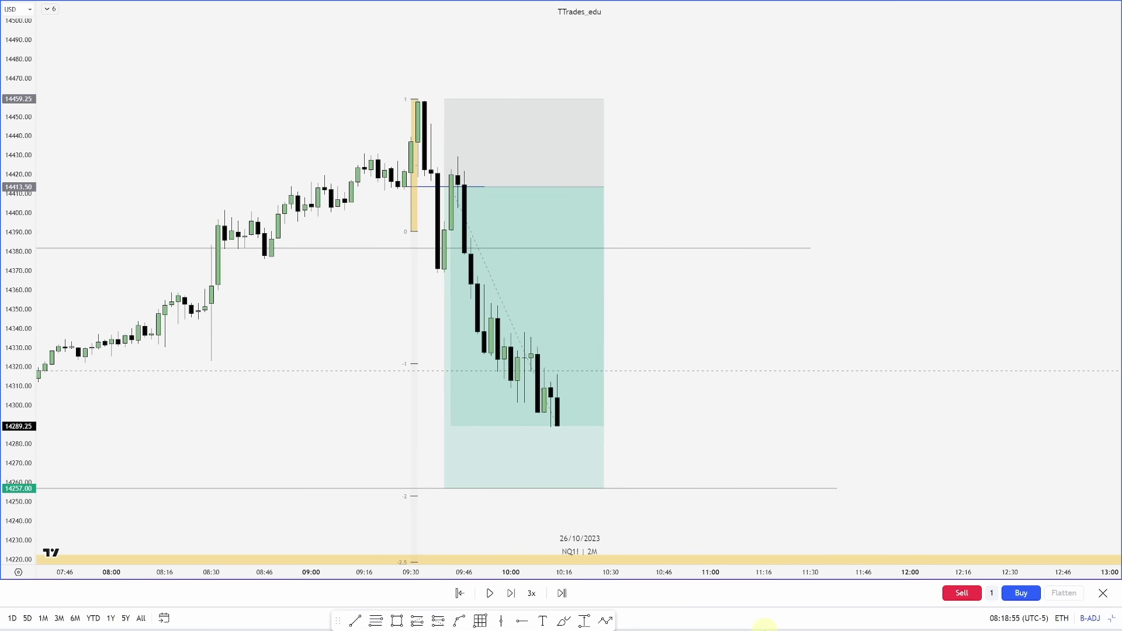
pyautogui.hotkey('shift', 'Right')
pyautogui.hotkey('shift', 'Right')
pyautogui.hotkey('shift', 'Right')
pyautogui.hotkey('shift', 'Right')
pyautogui.hotkey('shift', 'Right')
pyautogui.hotkey('shift', 'Right')
pyautogui.hotkey('shift', 'Right')
pyautogui.hotkey('shift', 'Right')
pyautogui.hotkey('shift', 'Right')
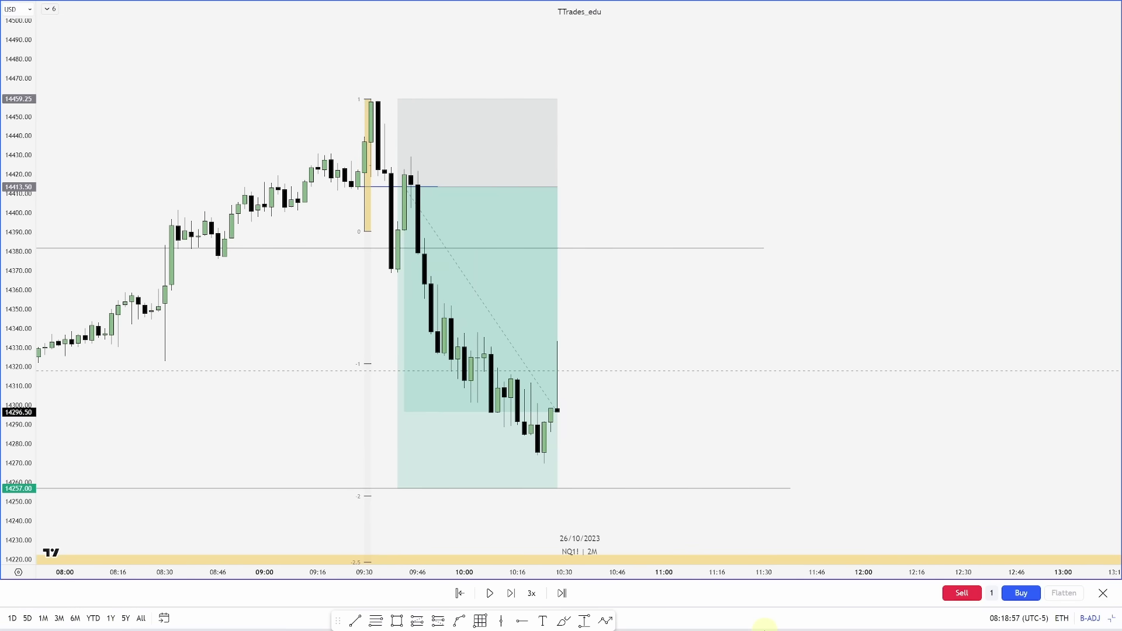
pyautogui.hotkey('shift', 'Right')
pyautogui.hotkey('shift', 'Right')
pyautogui.hotkey('shift', 'Right')
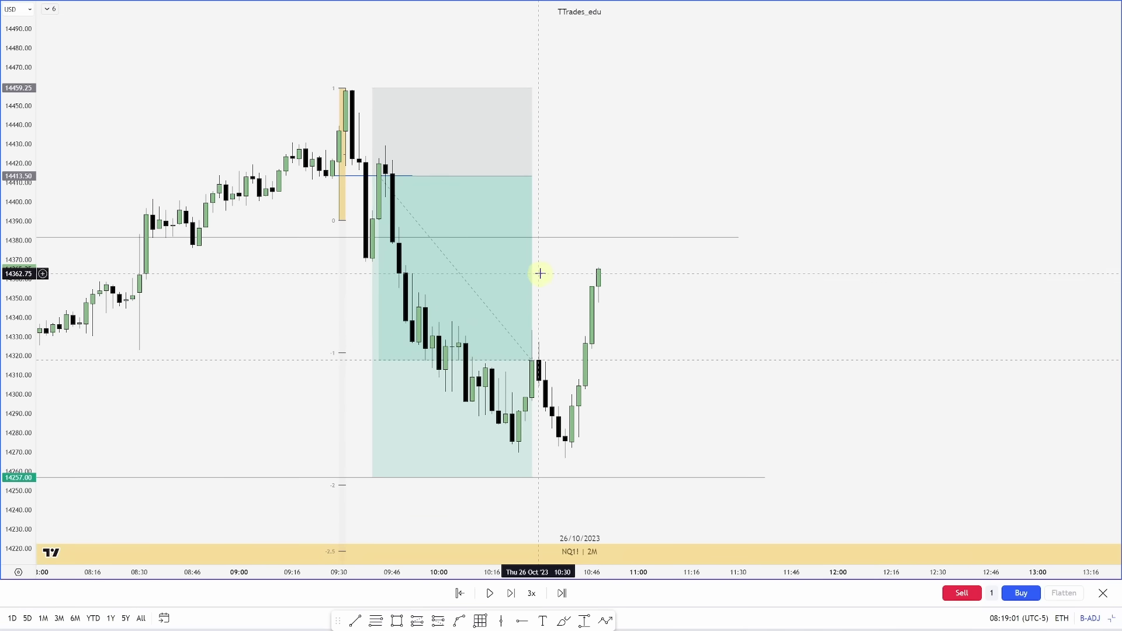
pyautogui.moveTo(532, 182); pyautogui.dragTo(611, 178)
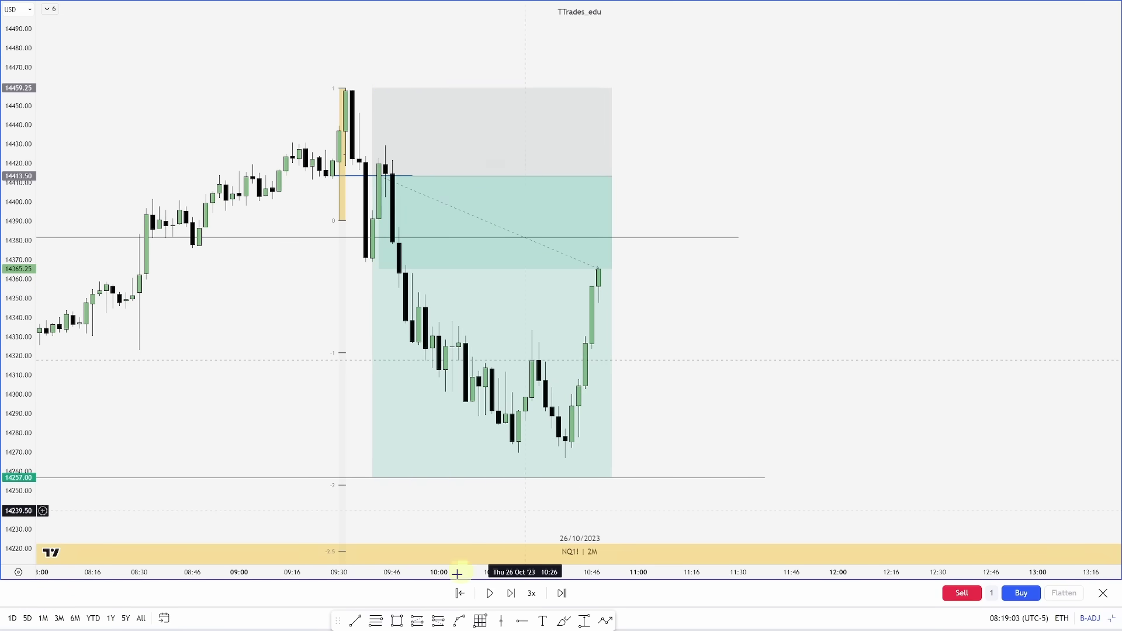
# - Draw a horizontal line at about 14370.75 from the 09:40 low to about 10:56, just past the latest candle
pyautogui.click(377, 621)
pyautogui.click(370, 259)
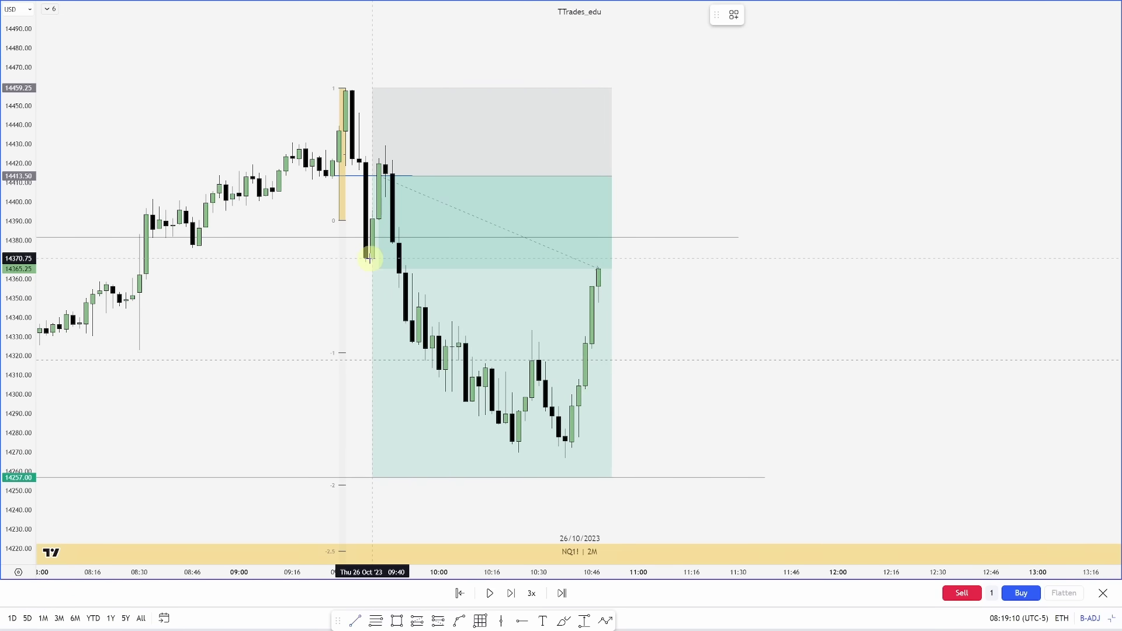
pyautogui.click(626, 259)
pyautogui.rightClick(626, 259)
# - Advance the replay to 11:28, where price trades through the 14257.00 target, and widen the short position to that candle
pyautogui.click(730, 594)
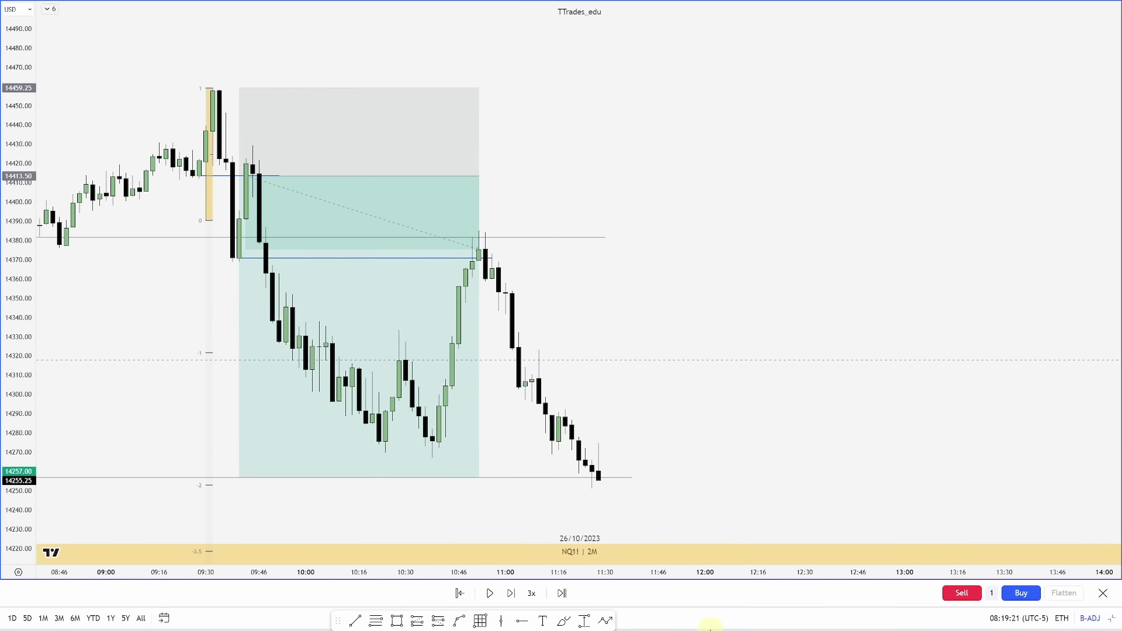
pyautogui.moveTo(479, 175); pyautogui.dragTo(598, 190)
pyautogui.scroll(-3, 697, 292)
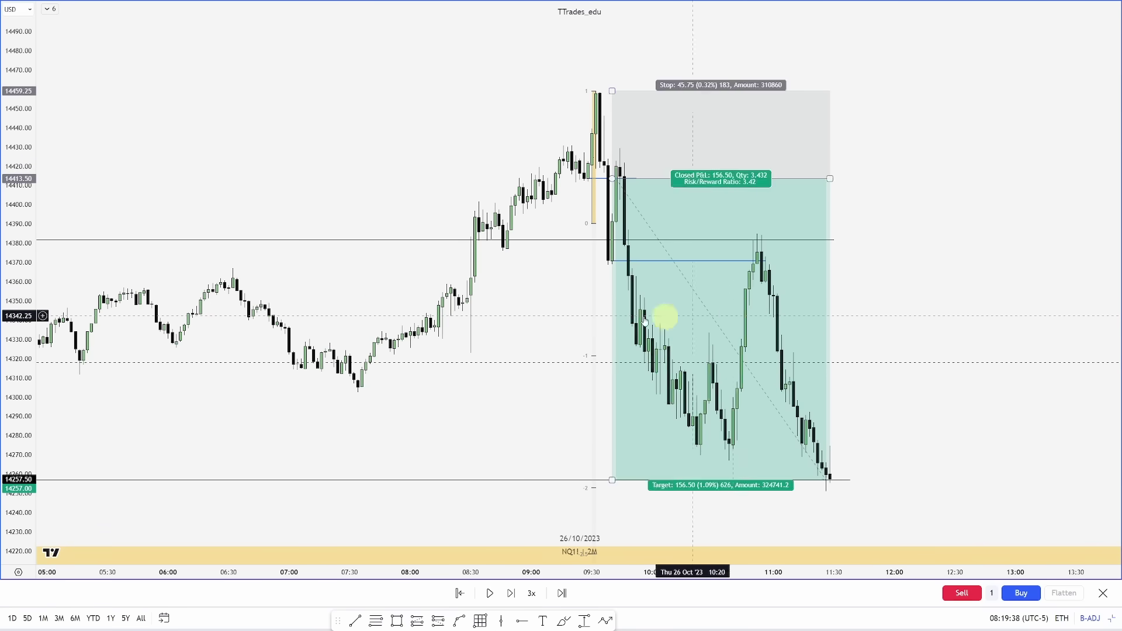
# - Advance the replay to about 12:38, showing price against the yellow zone and the Fib's -2.5 and -4 levels
pyautogui.moveTo(18, 251); pyautogui.dragTo(5, 381)
pyautogui.scroll(-3, 275, 347)
pyautogui.scroll(-5, 528, 406)
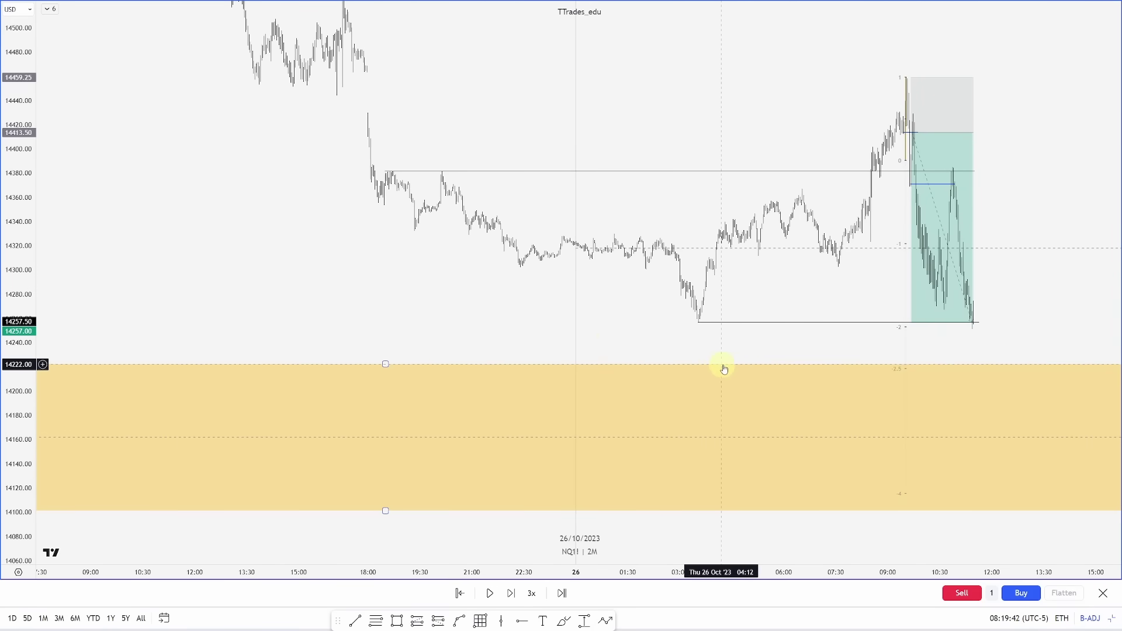
pyautogui.moveTo(721, 368); pyautogui.dragTo(551, 356)
pyautogui.scroll(2, 615, 360)
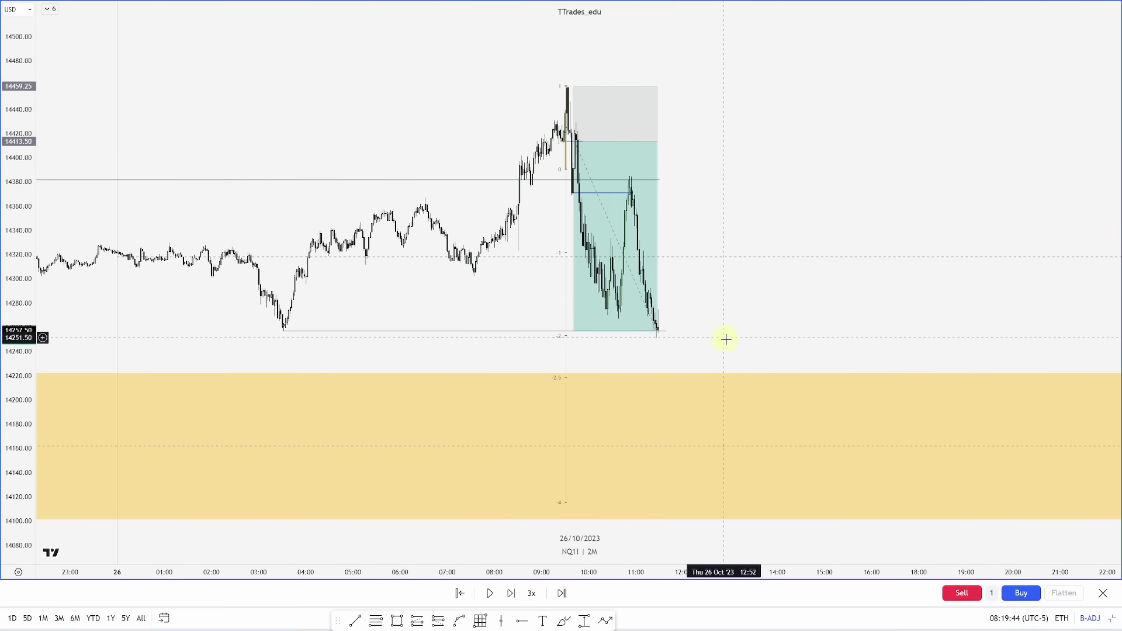
pyautogui.moveTo(724, 336); pyautogui.dragTo(738, 346)
pyautogui.hotkey('shift', 'Right')
pyautogui.hotkey('shift', 'Right')
pyautogui.hotkey('shift', 'Right')
pyautogui.hotkey('shift', 'Right')
pyautogui.hotkey('shift', 'Right')
pyautogui.hotkey('shift', 'Right')
pyautogui.hotkey('shift', 'Right')
pyautogui.hotkey('shift', 'Right')
pyautogui.hotkey('shift', 'Right')
pyautogui.hotkey('shift', 'Right')
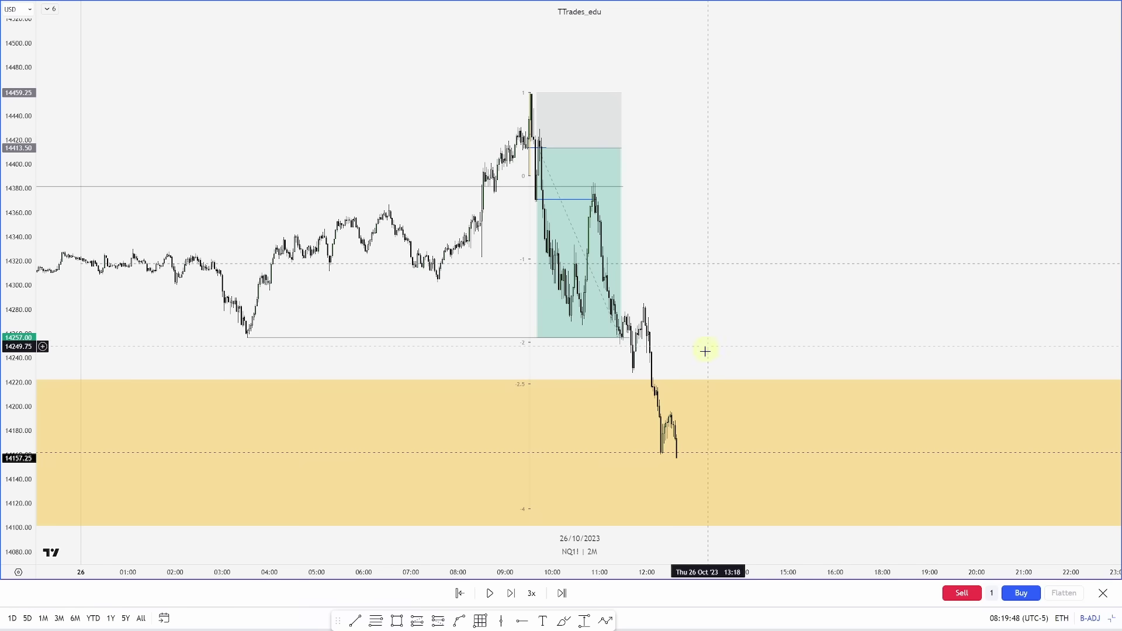
# - Check the short position's stop, target and risk/reward figures
pyautogui.moveTo(704, 325); pyautogui.dragTo(801, 332)
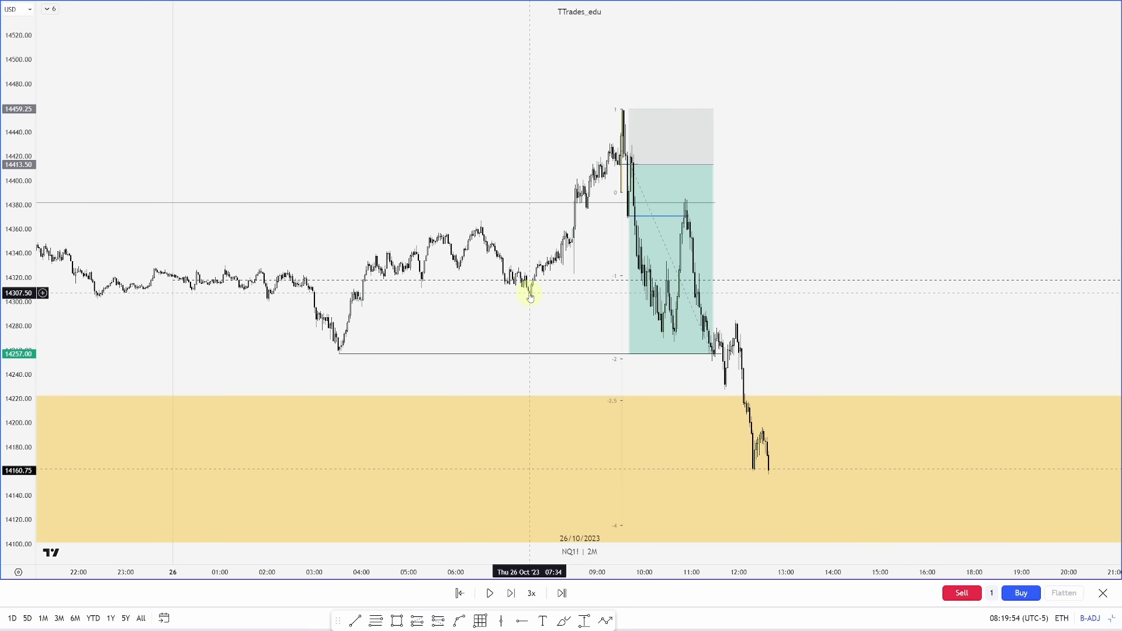
pyautogui.click(634, 178)
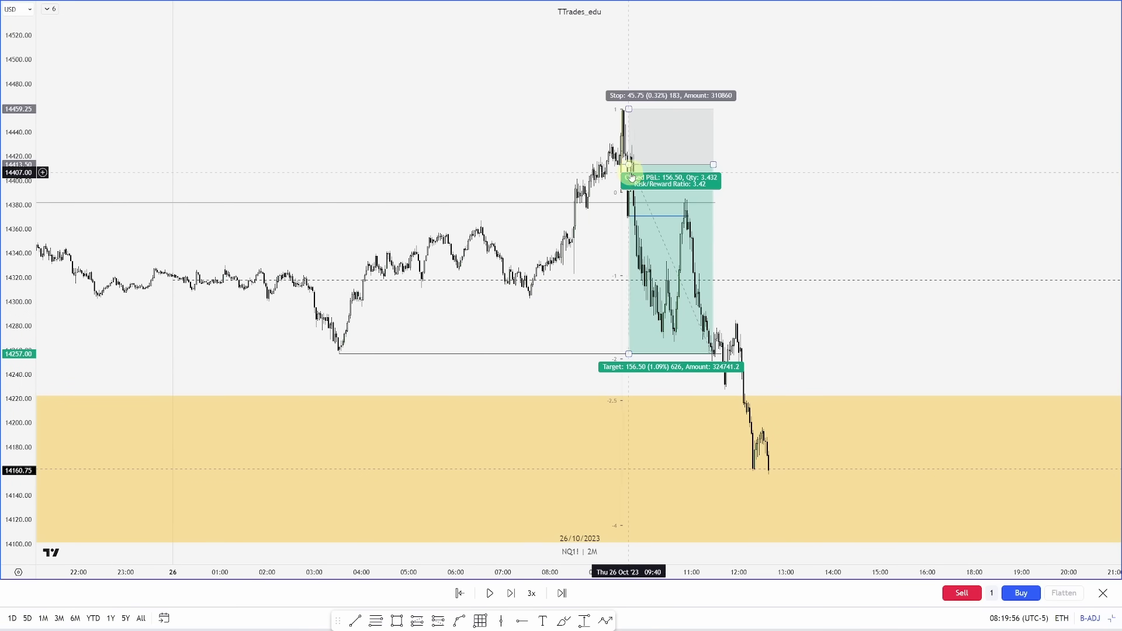
pyautogui.click(556, 444)
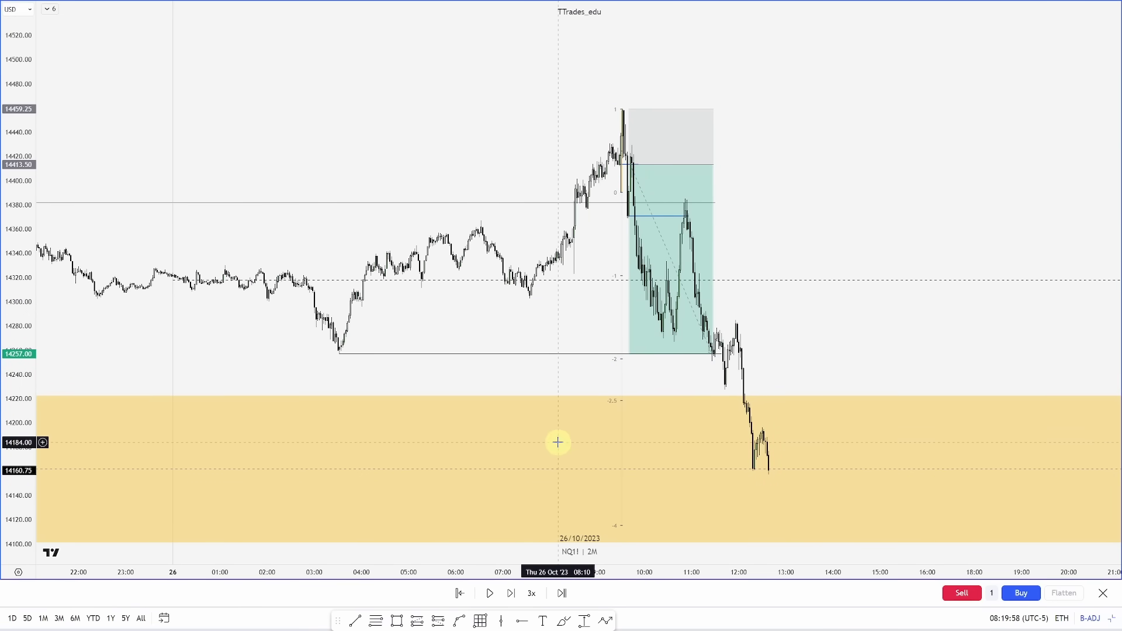